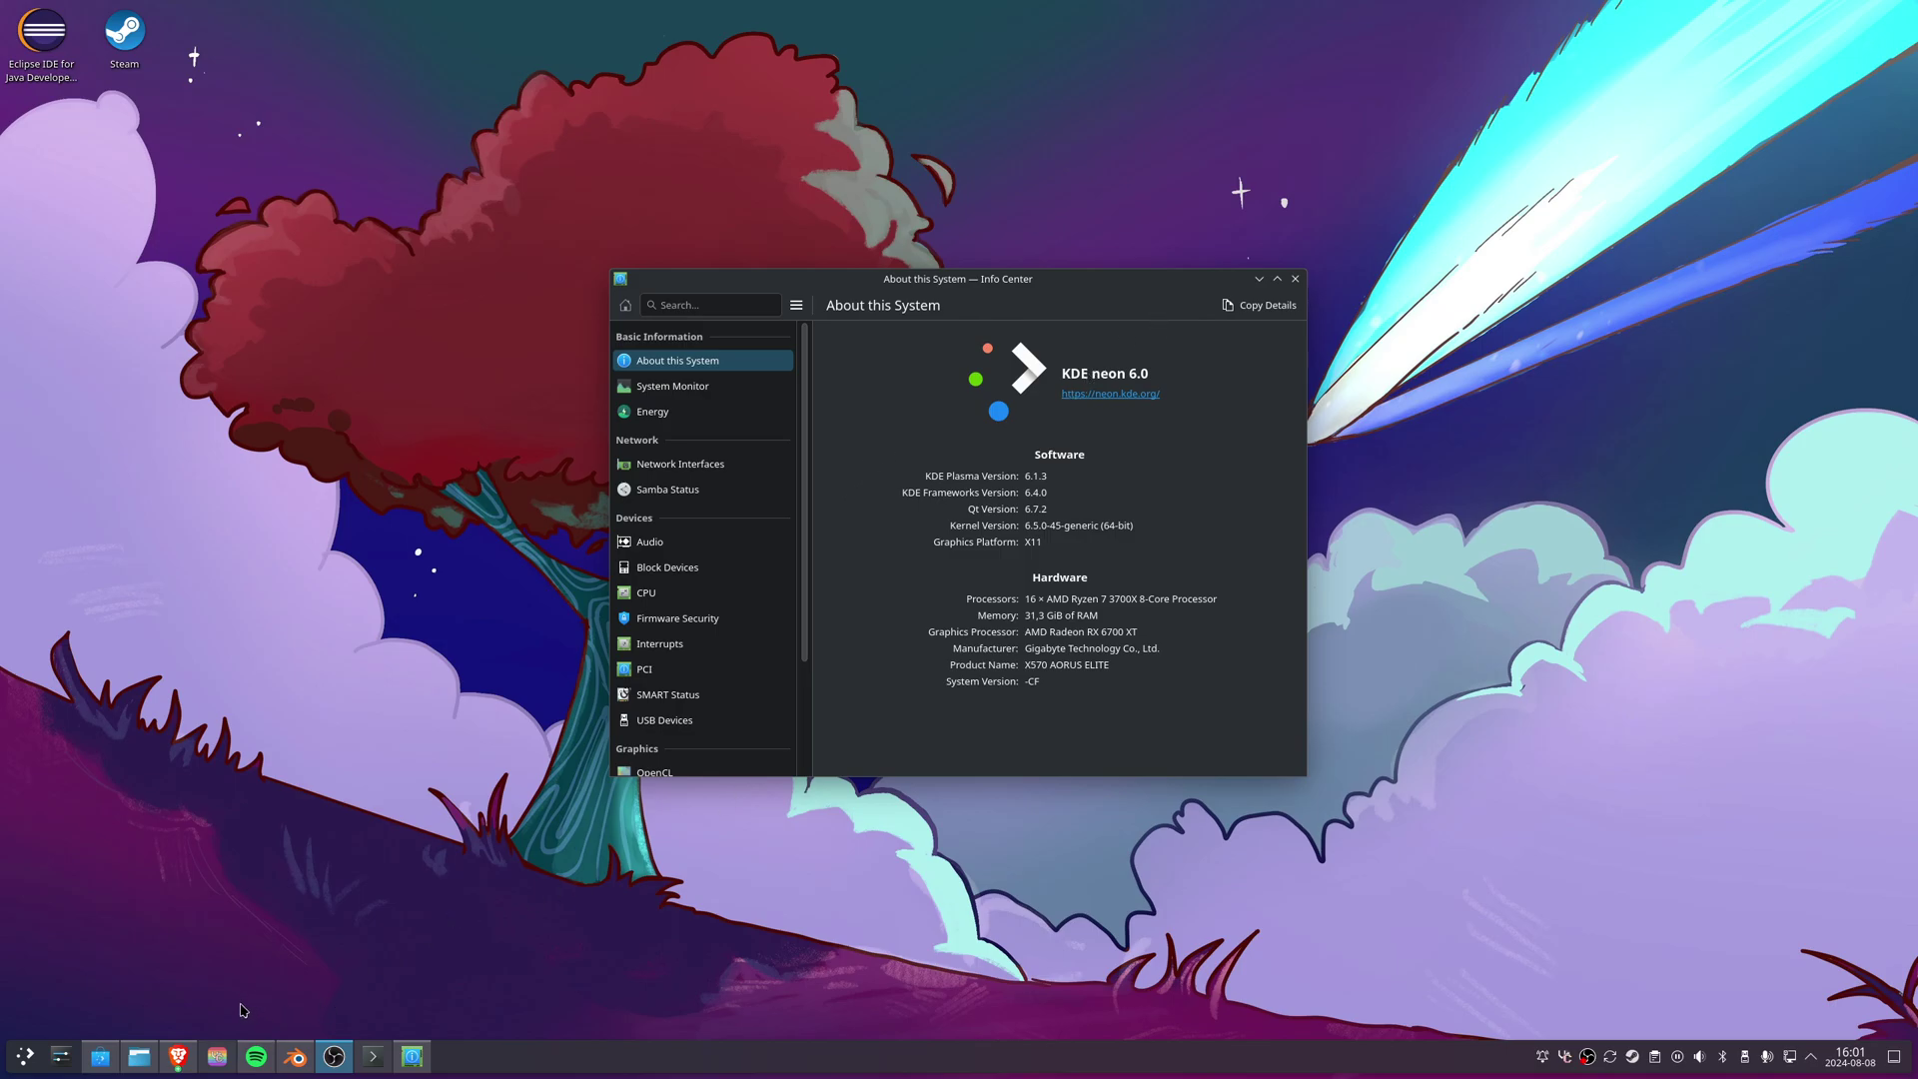
- Open a terminal window, reposition it on the desktop and install Flatpak with sudo apt install flatpak
{"action": "left_click", "coordinate": [372, 1056]}
{"action": "left_click_drag", "start_coordinate": [556, 44], "coordinate": [540, 284]}
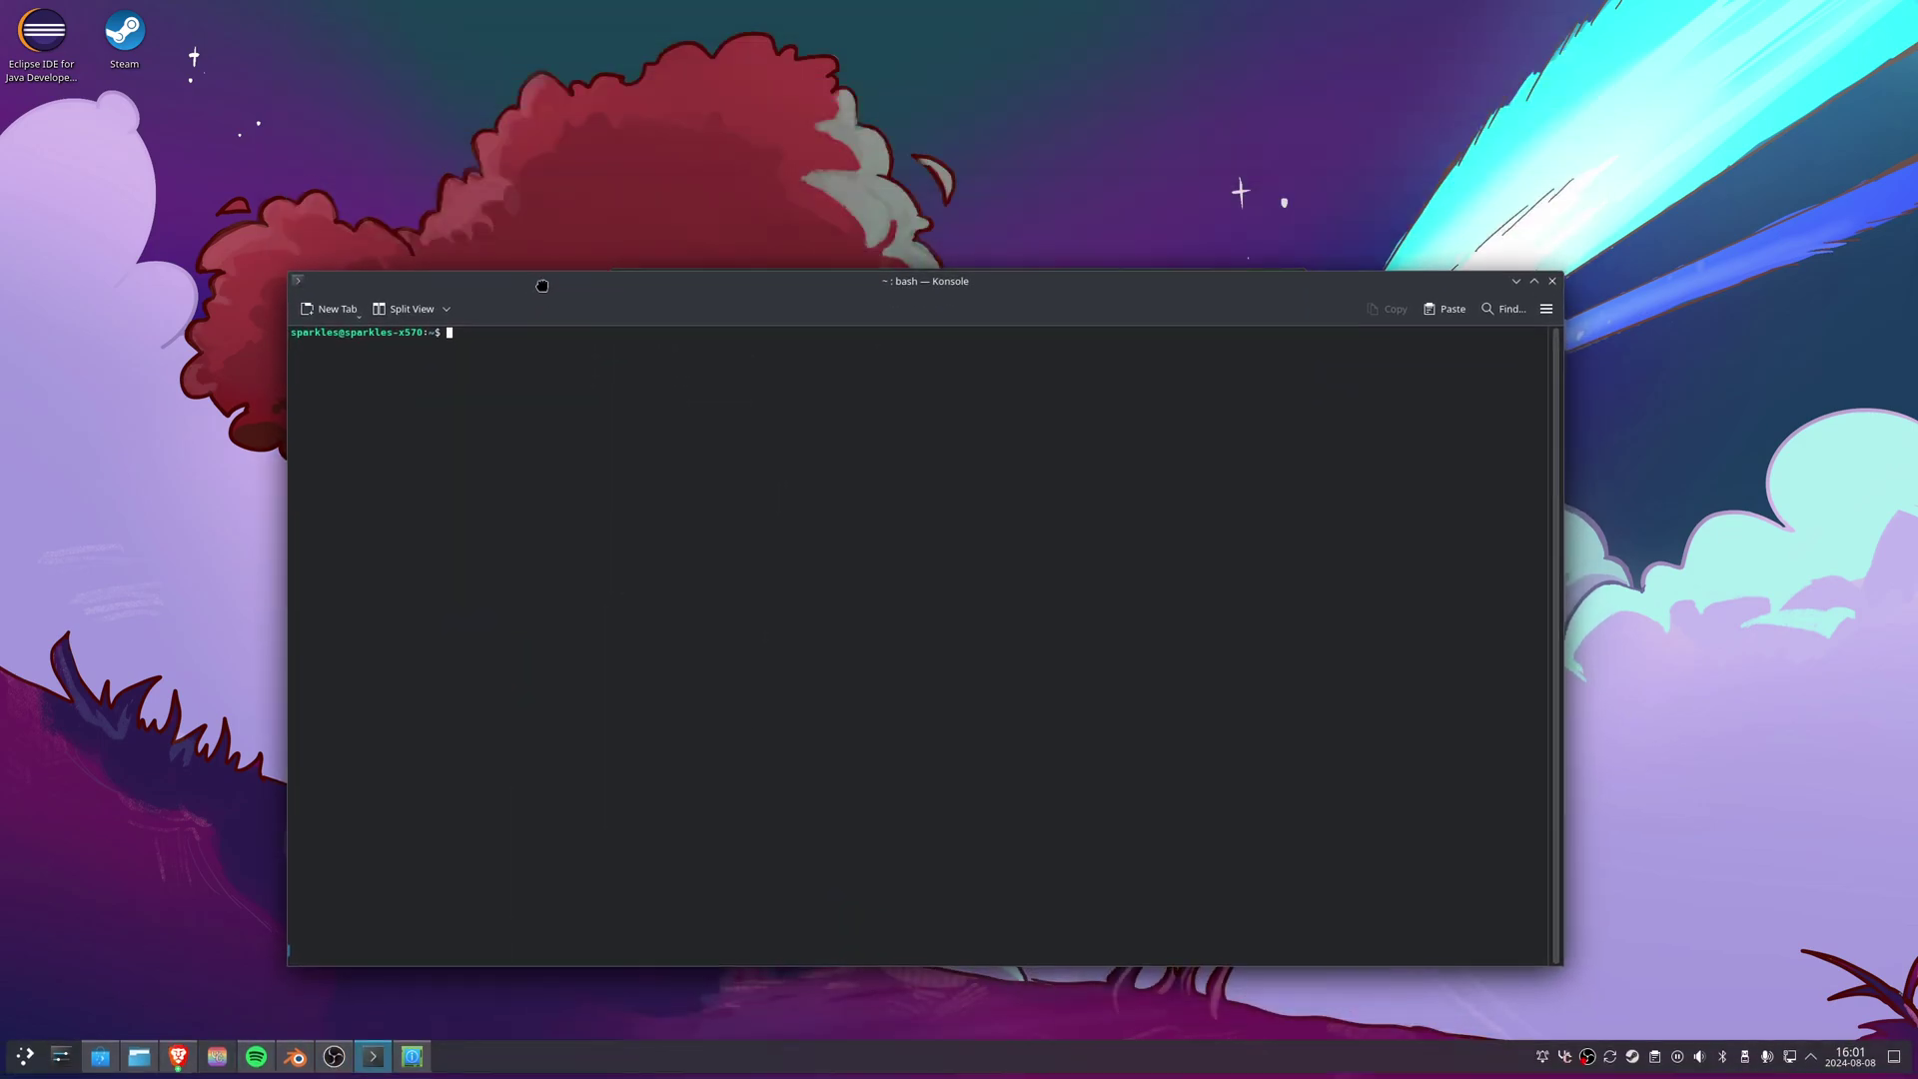
{"action": "type", "text": "sudo apt flatpak"}
{"action": "key", "text": "Return"}
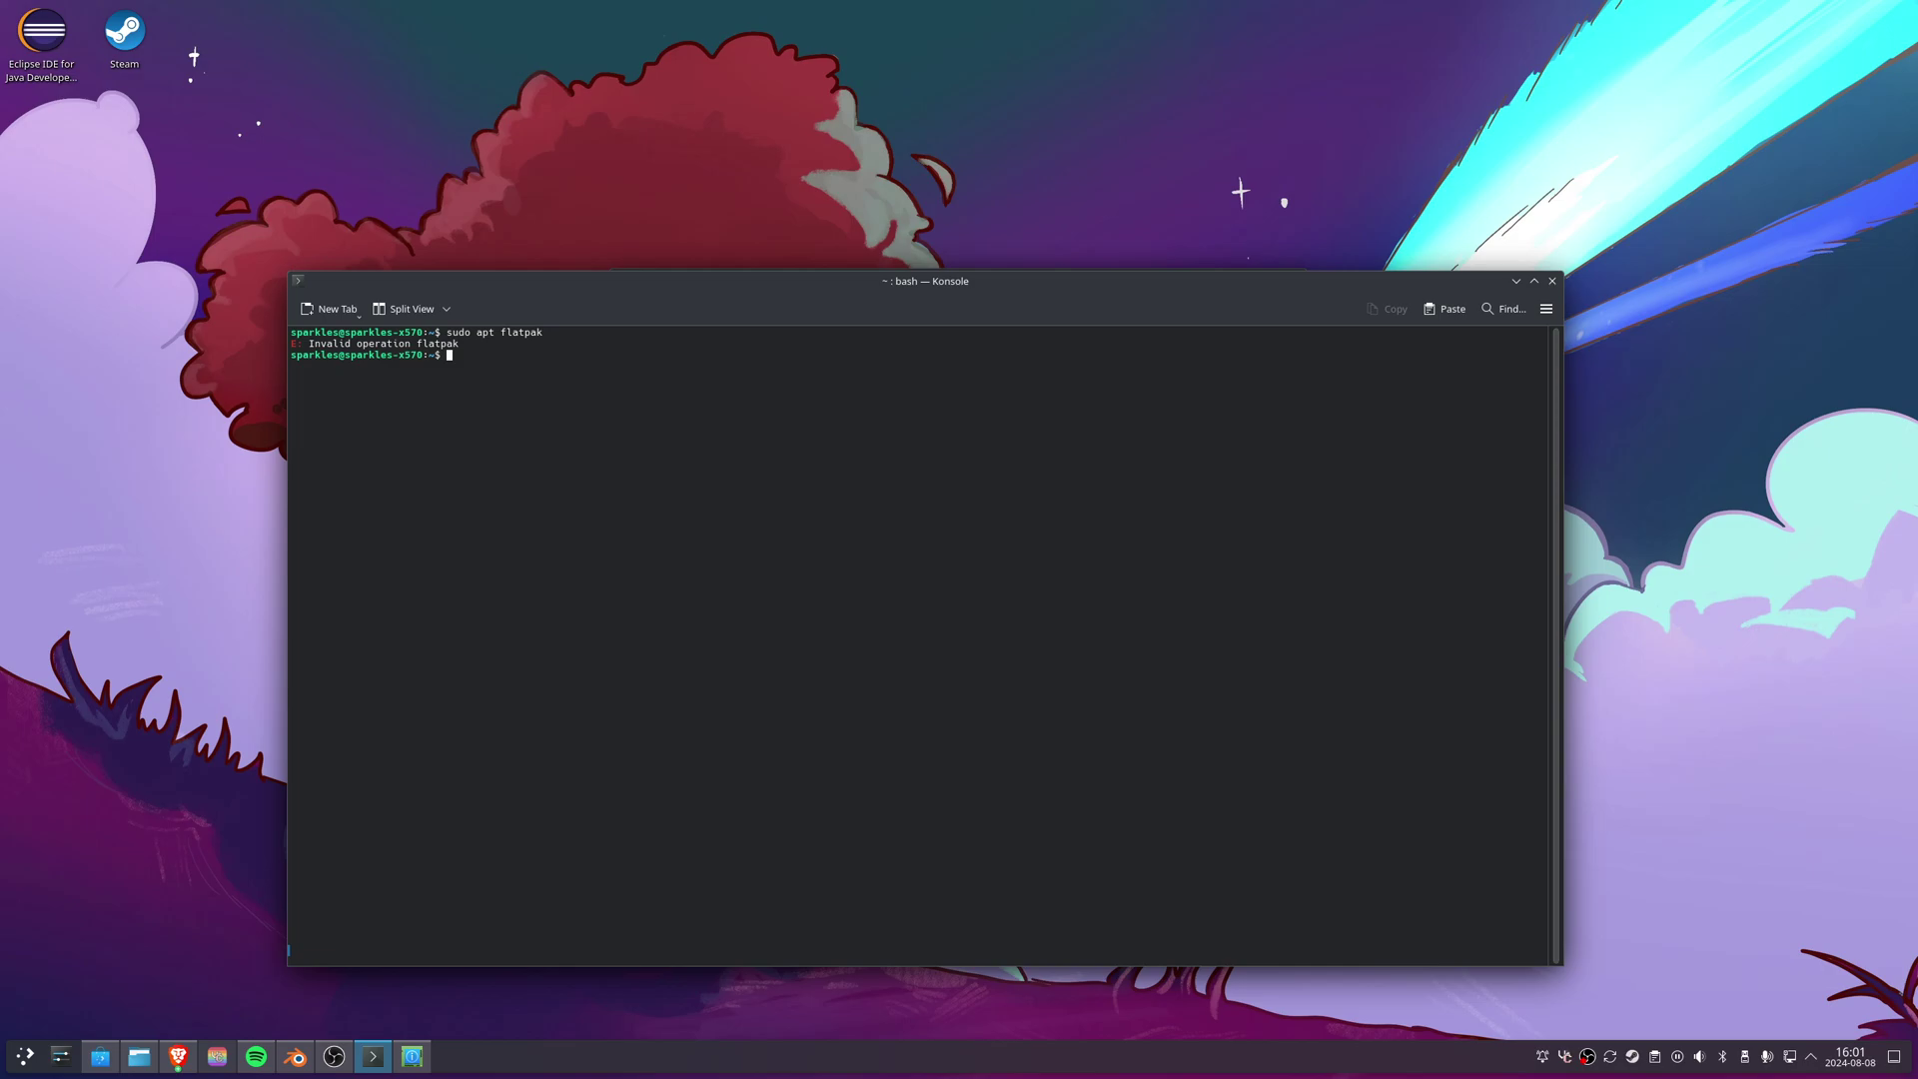
{"action": "key", "text": "Up"}
{"action": "type", "text": "install"}
{"action": "key", "text": "Return"}
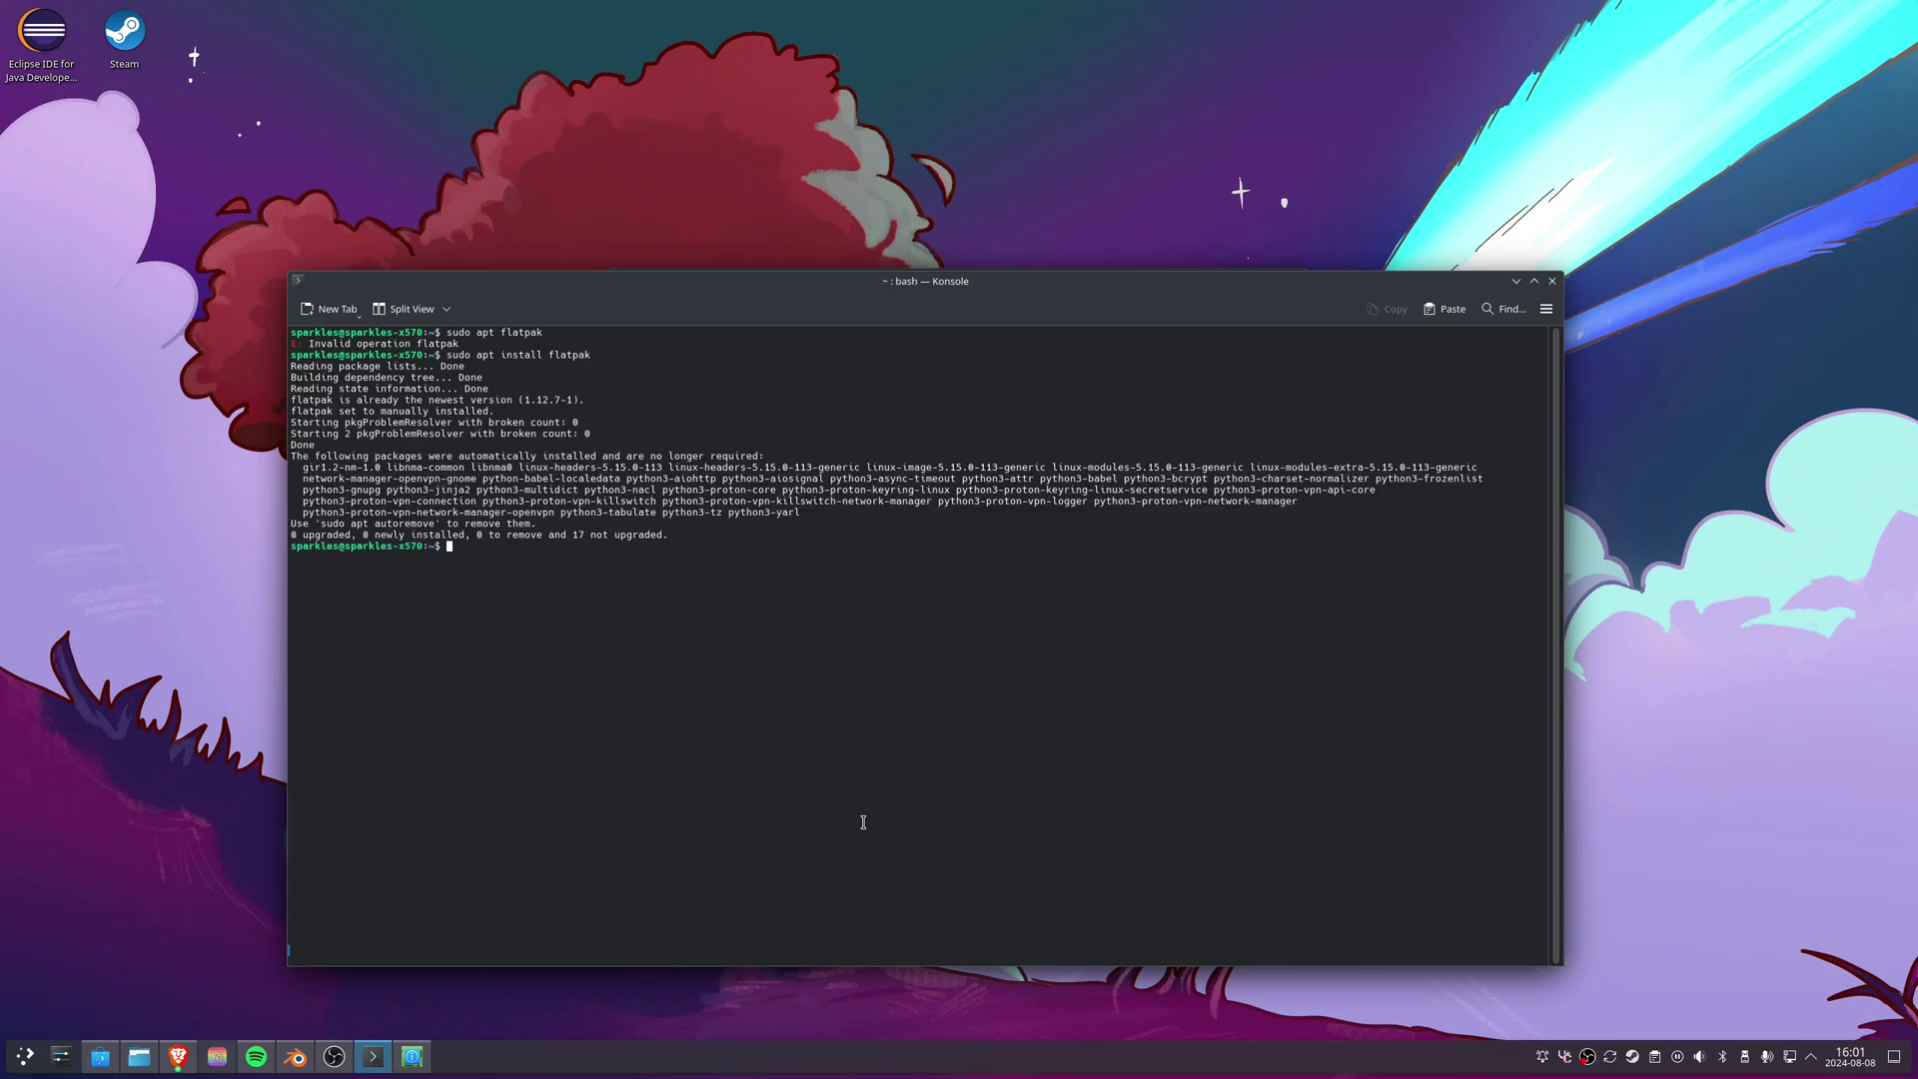
- Switch to the Brave browser window showing the Sober website and move it over the terminal
{"action": "left_click", "coordinate": [178, 1057]}
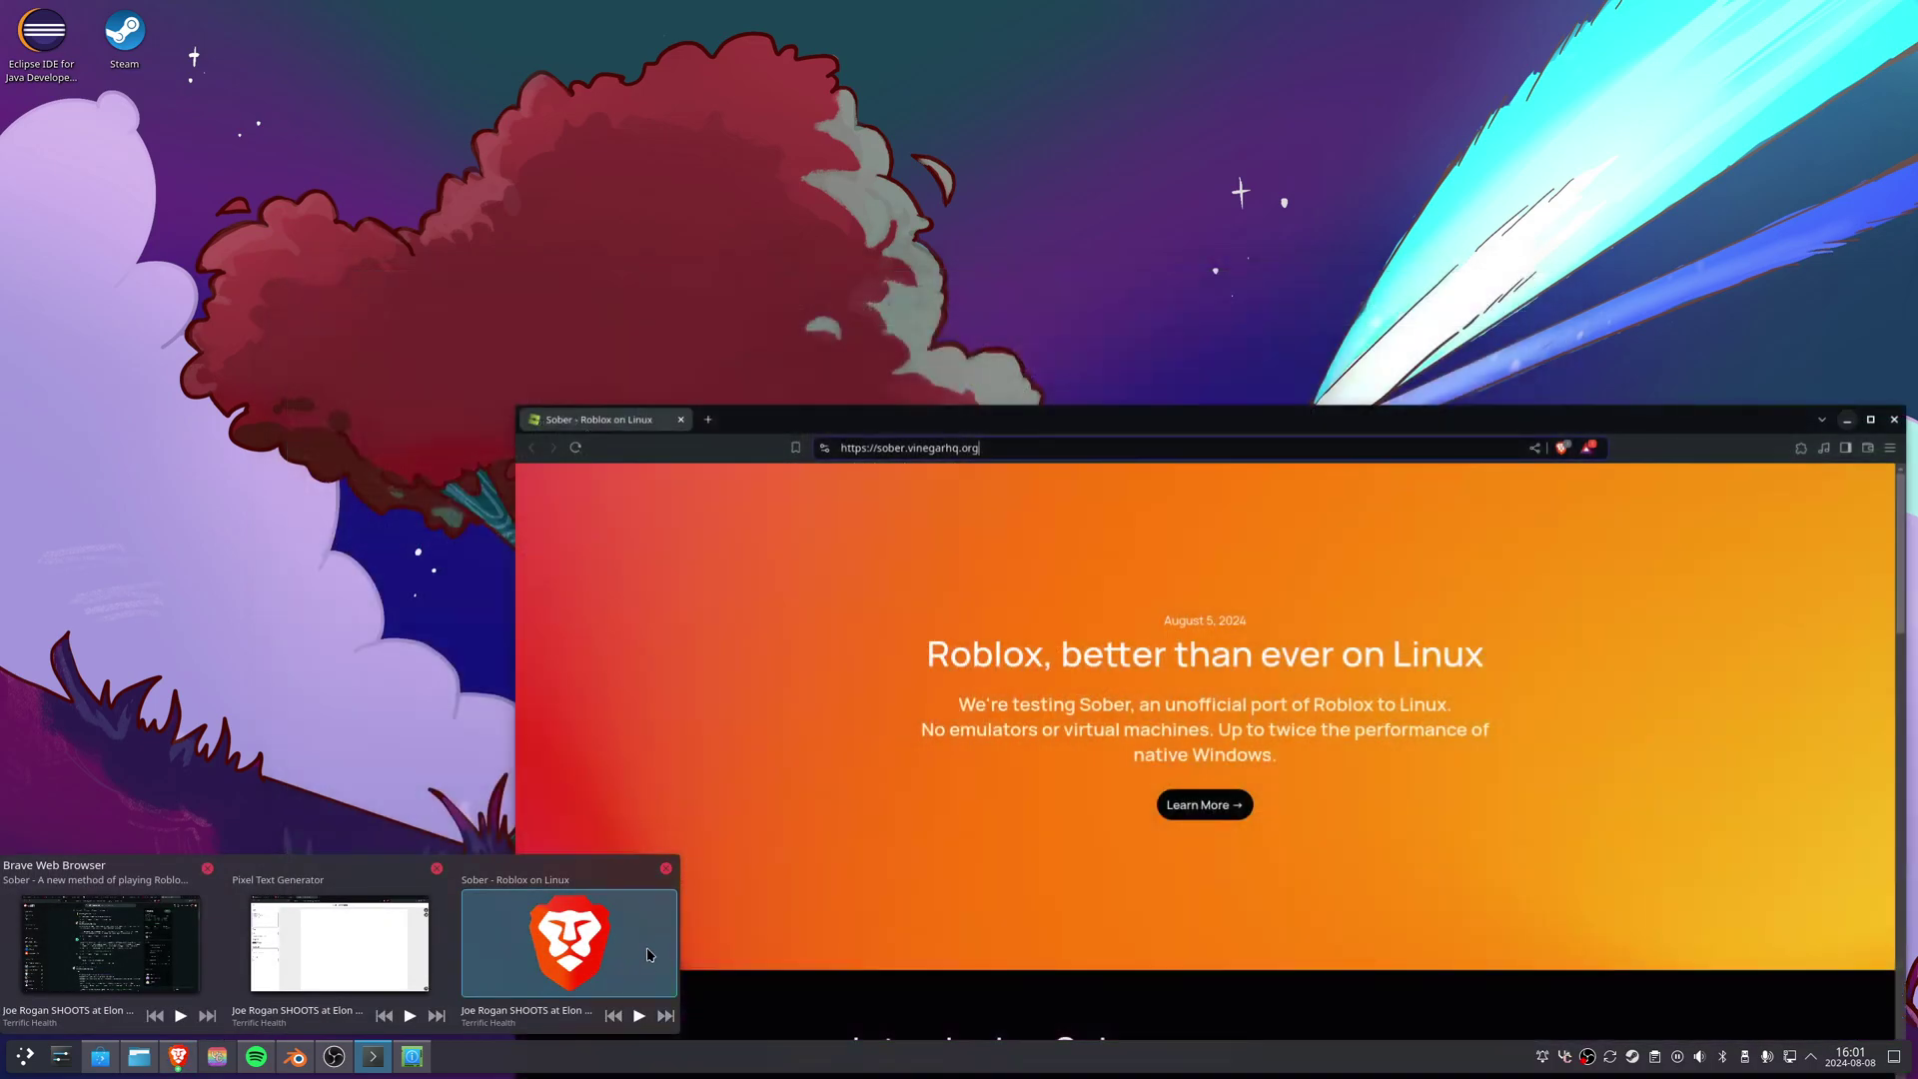
{"action": "left_click", "coordinate": [569, 939]}
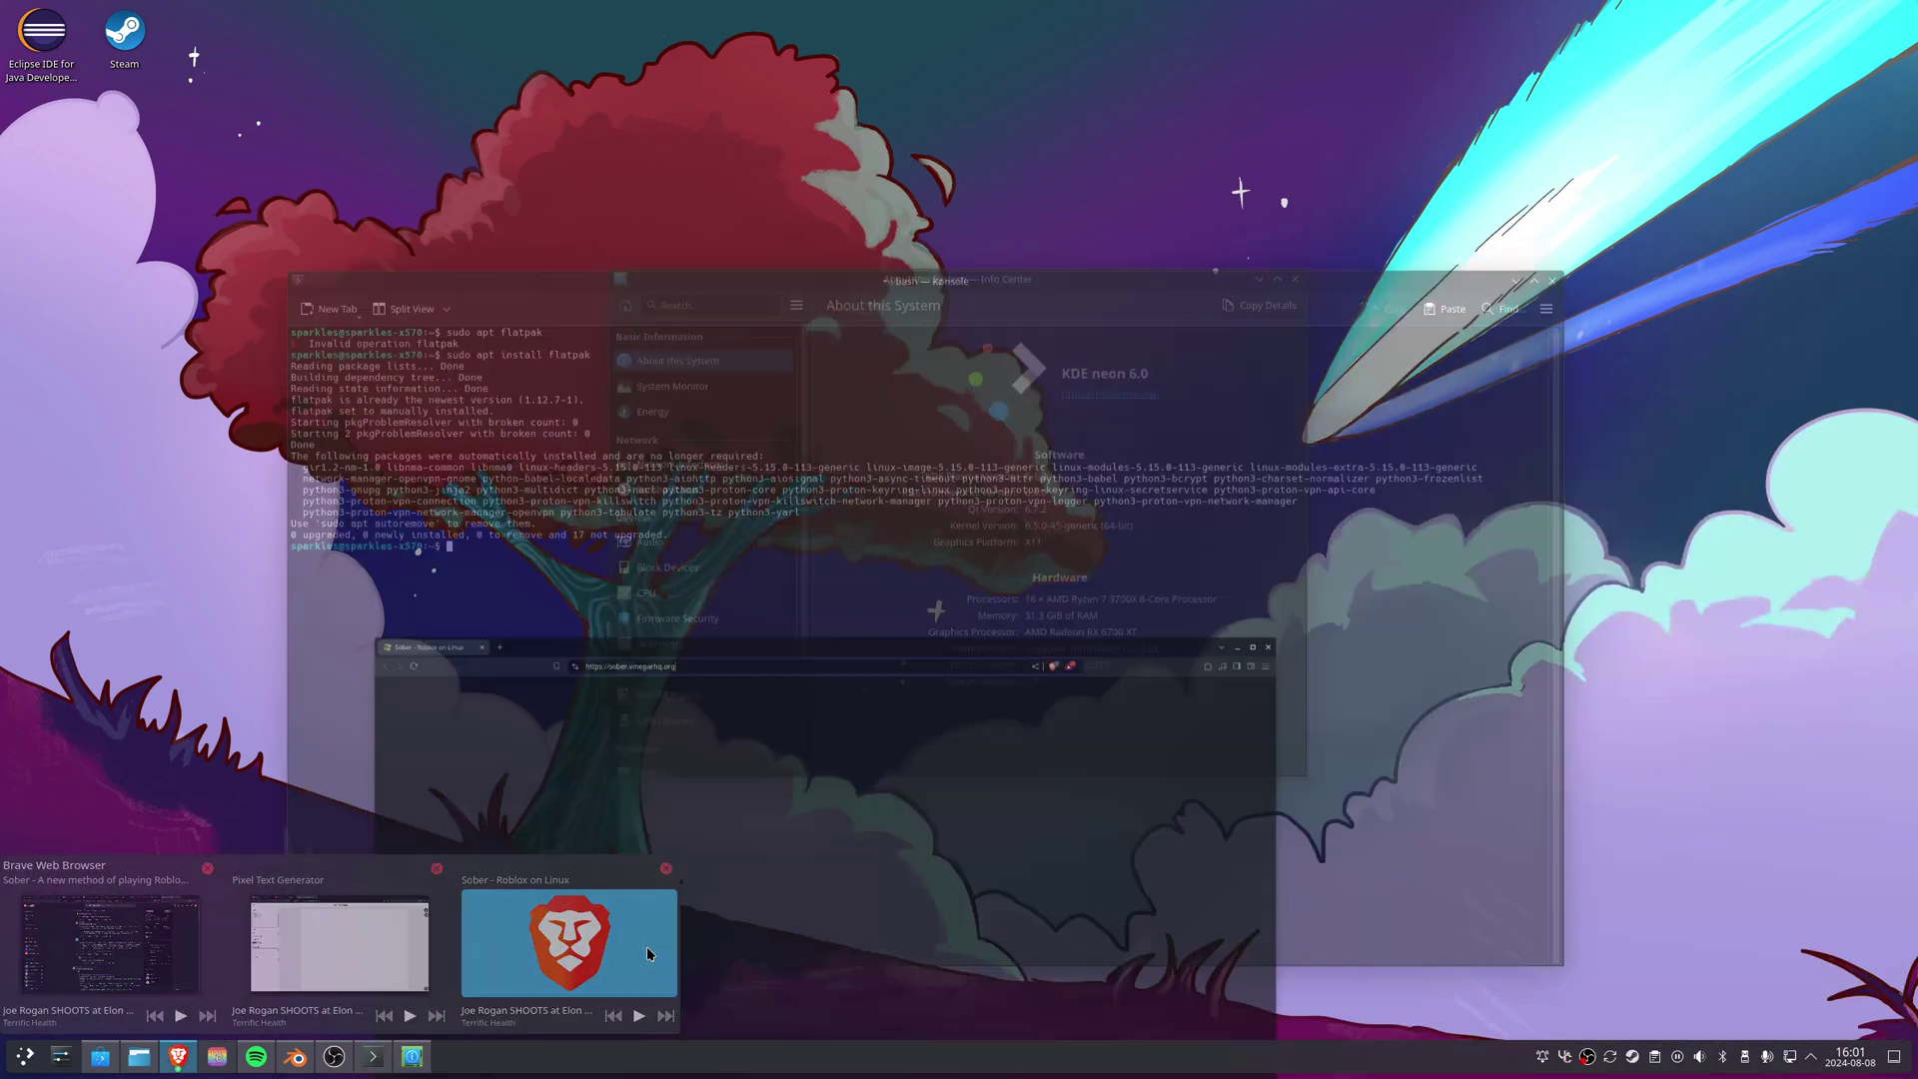
{"action": "left_click_drag", "start_coordinate": [659, 420], "coordinate": [467, 340]}
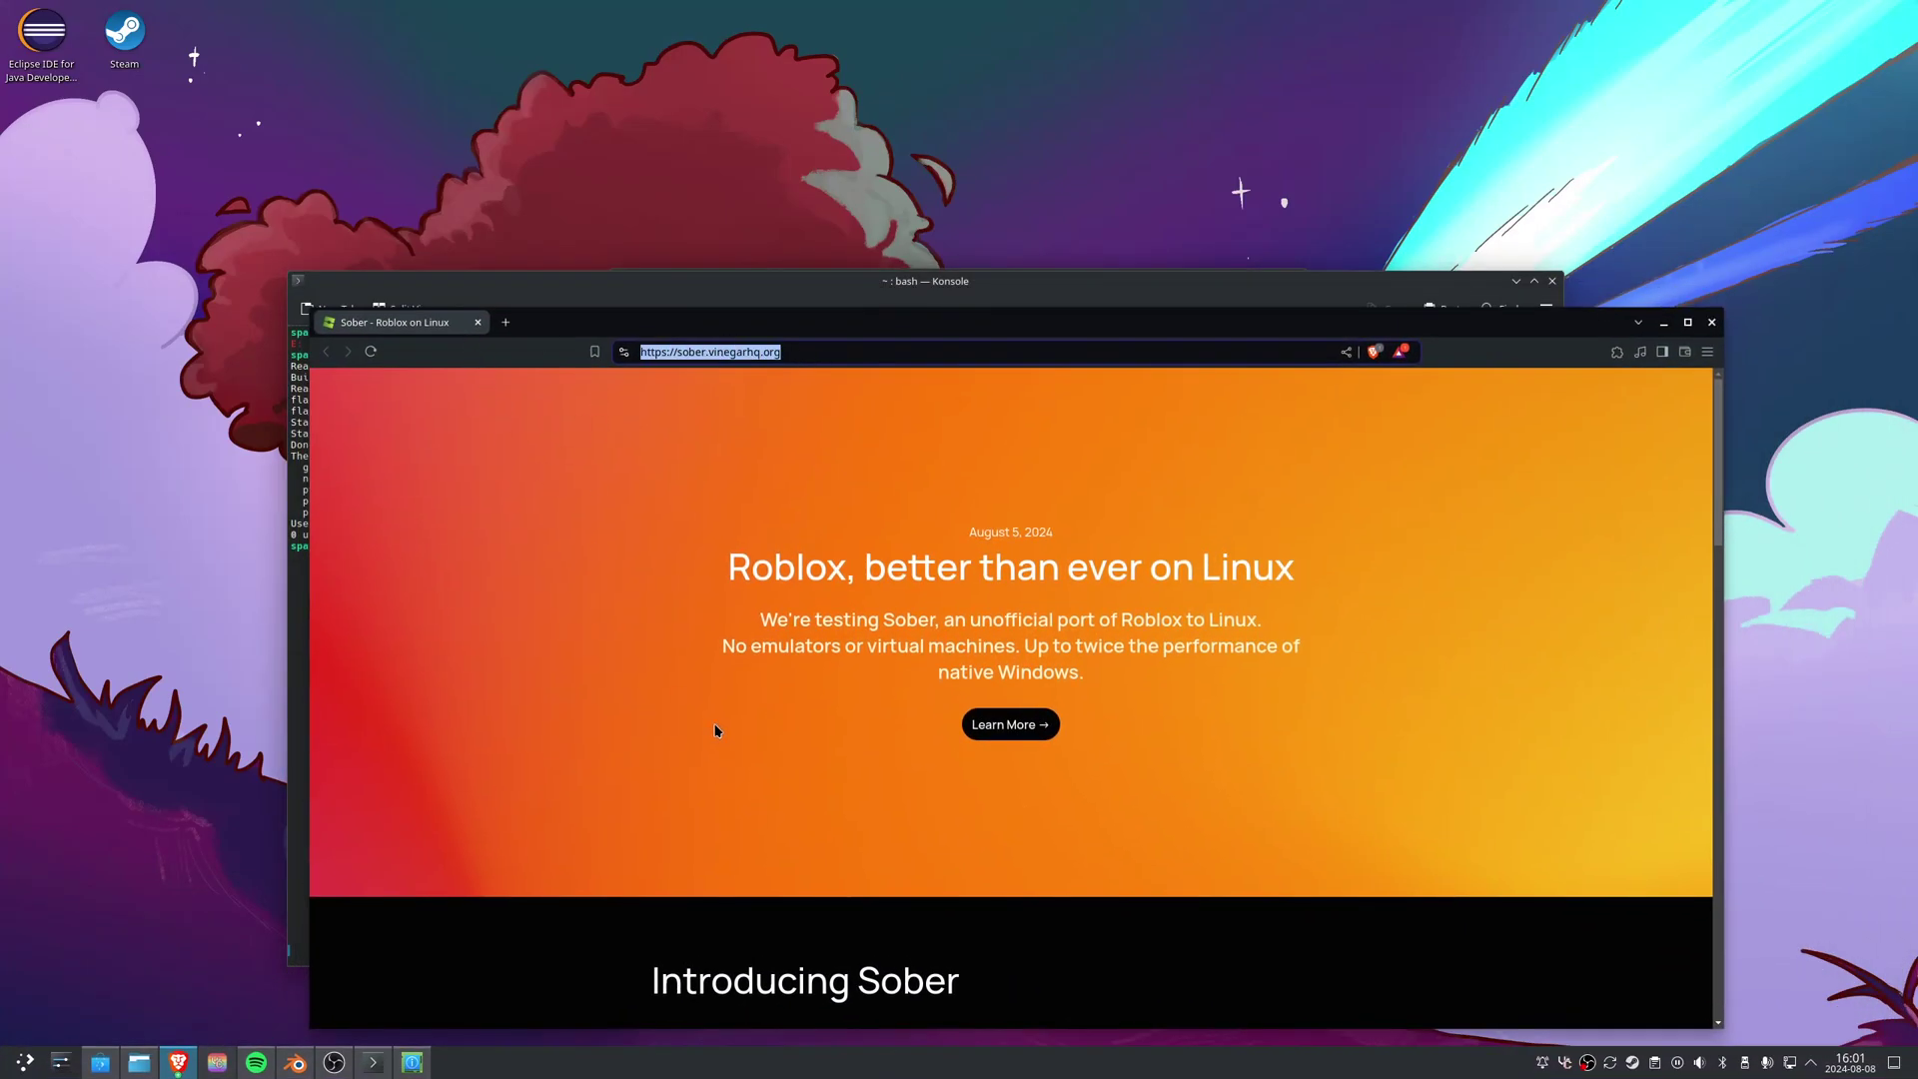
- Read the Sober homepage's headline and short introduction about the unofficial Roblox port to Linux
{"action": "scroll", "coordinate": [691, 567], "scroll_direction": "down", "scroll_amount": 1}
{"action": "left_click", "coordinate": [691, 565]}
{"action": "left_click_drag", "start_coordinate": [1216, 442], "coordinate": [1298, 488]}
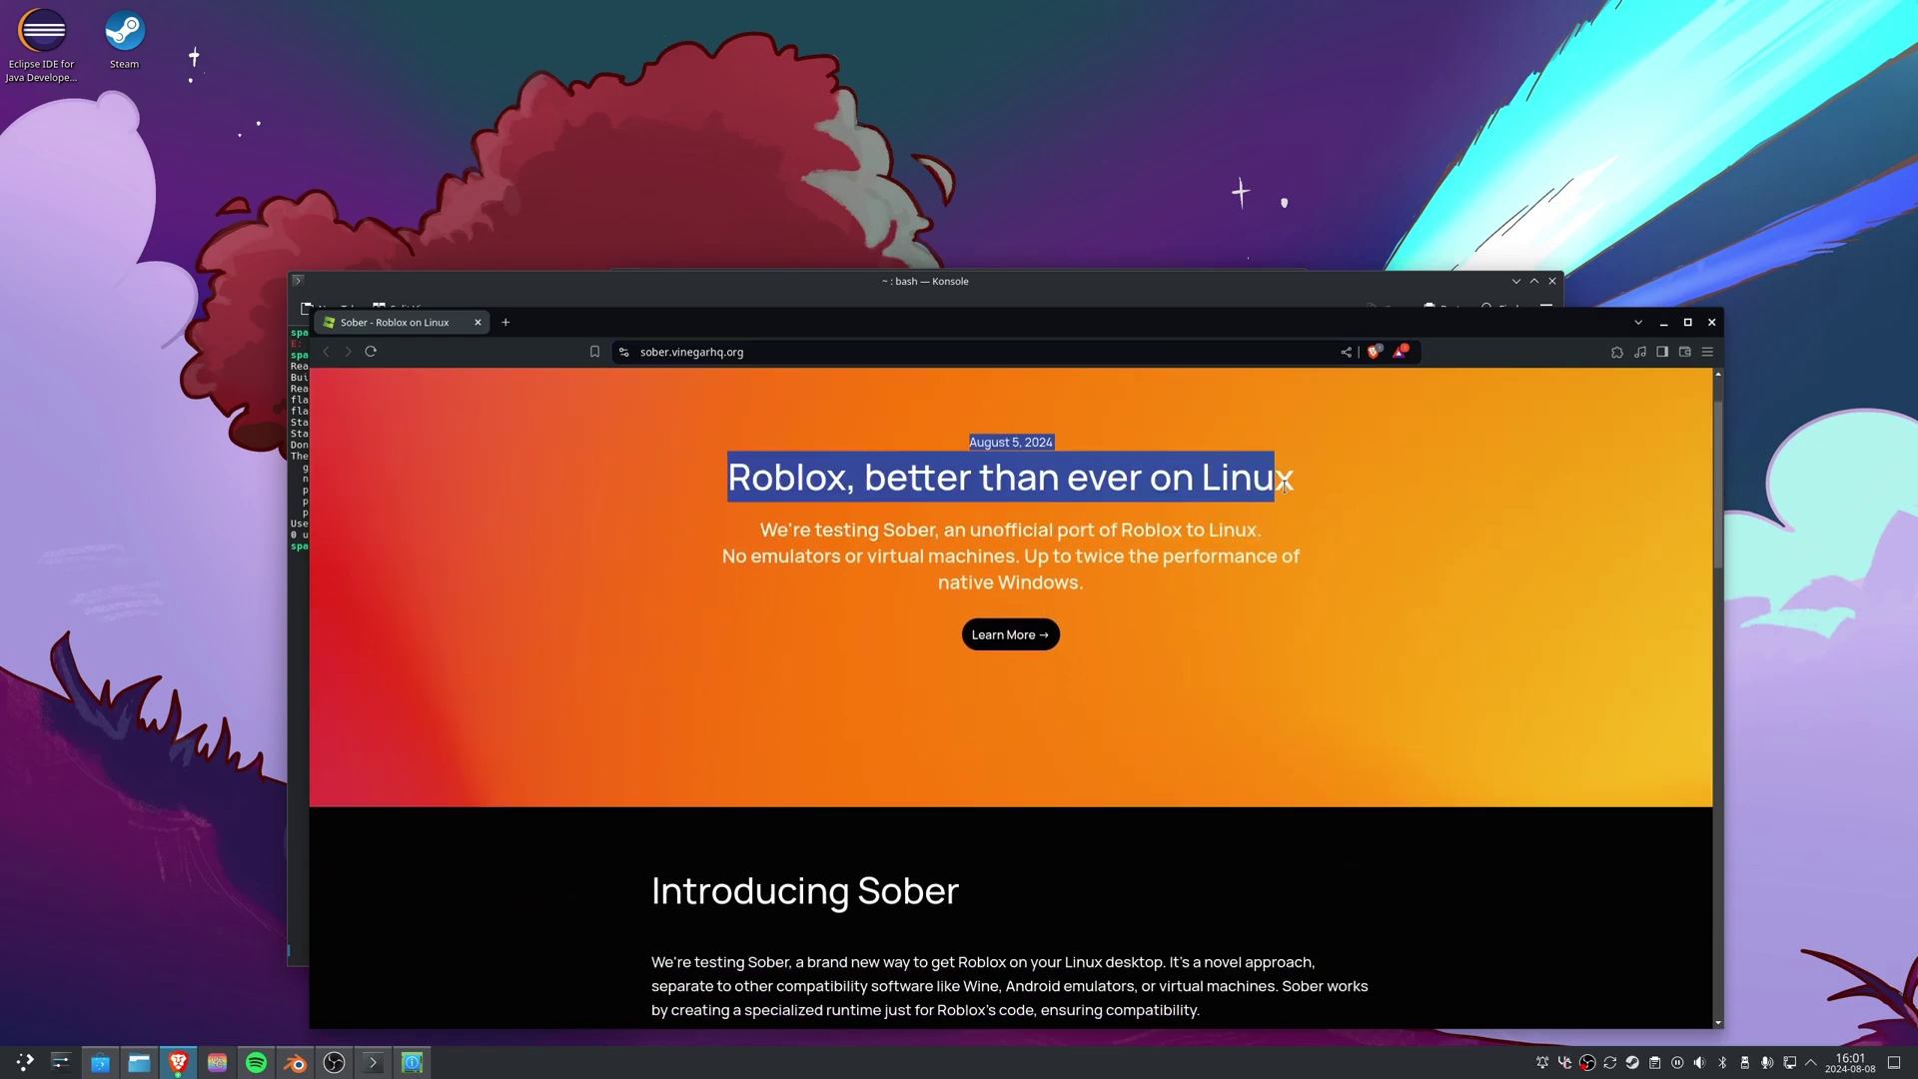
{"action": "left_click", "coordinate": [919, 477]}
{"action": "triple_click", "coordinate": [919, 477]}
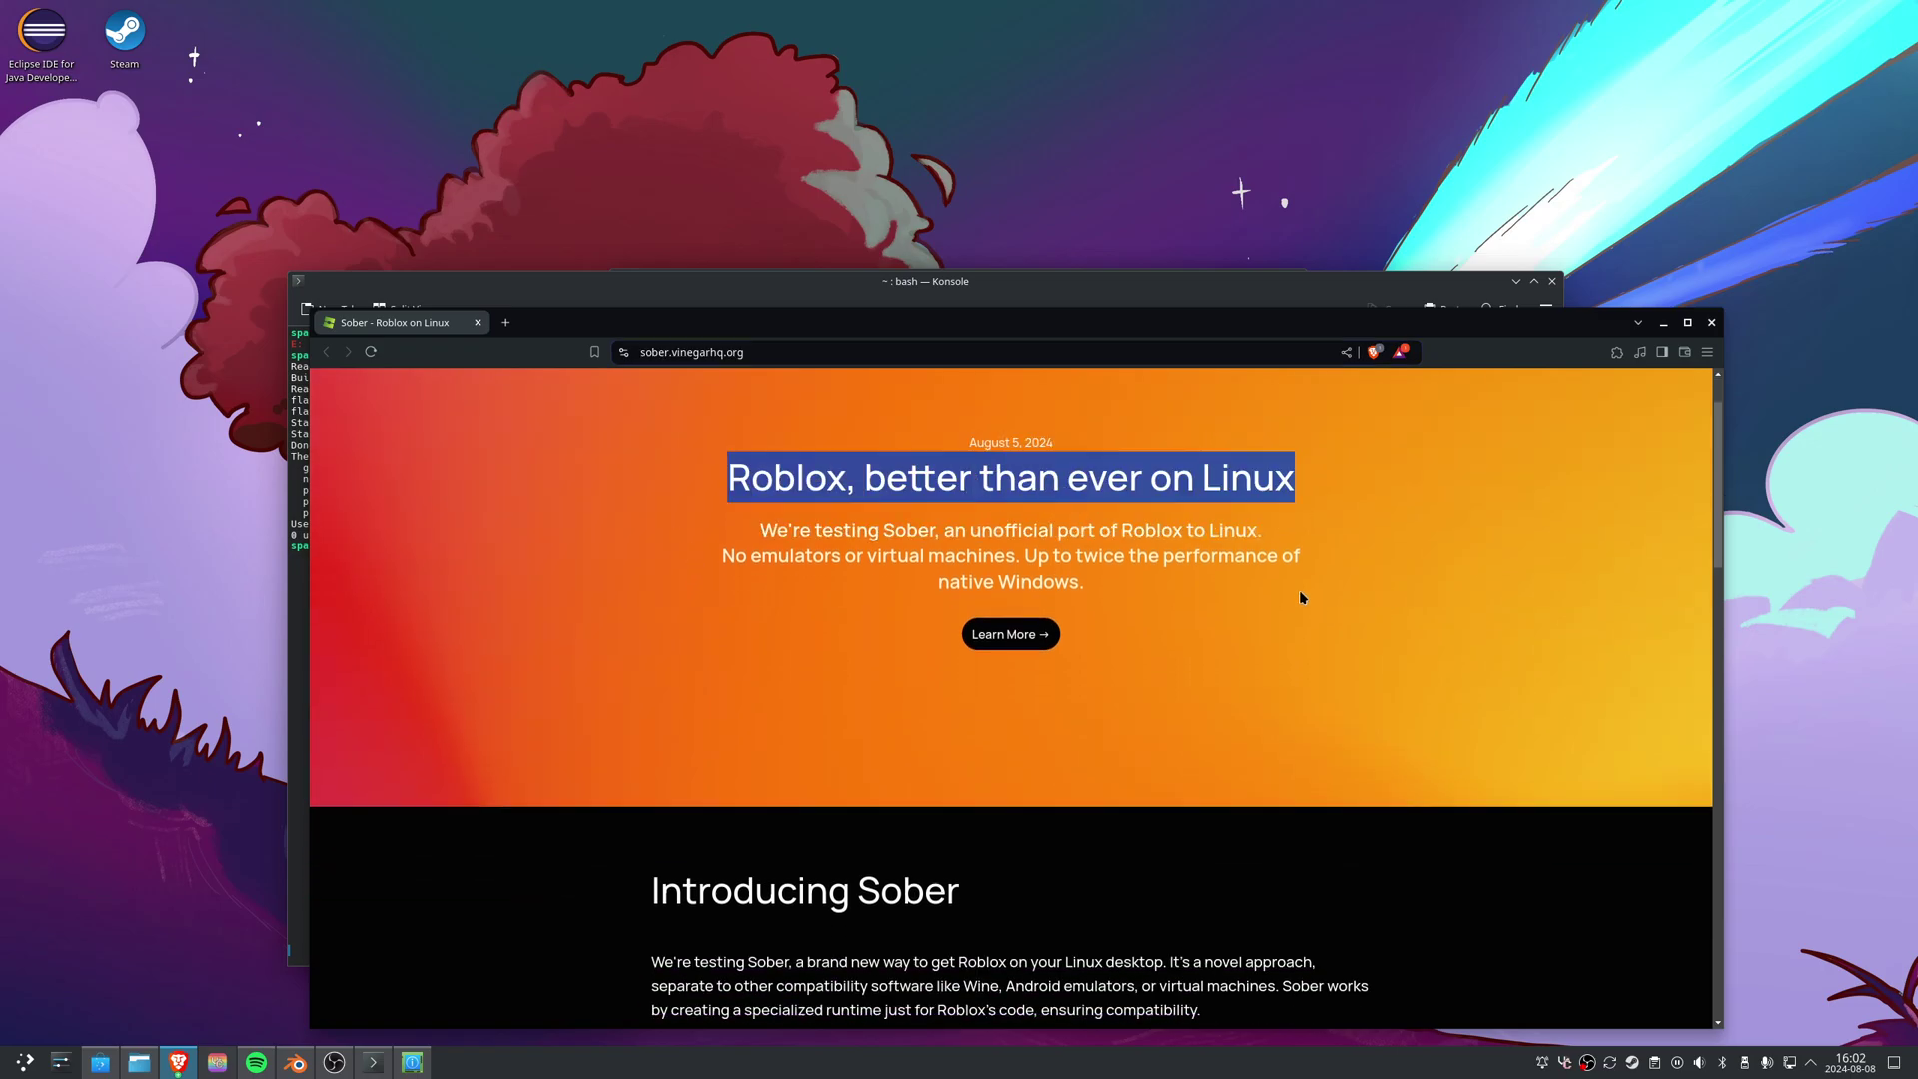
{"action": "scroll", "coordinate": [1268, 590], "scroll_direction": "down", "scroll_amount": 2}
{"action": "scroll", "coordinate": [999, 540], "scroll_direction": "up", "scroll_amount": 2}
{"action": "double_click", "coordinate": [910, 528]}
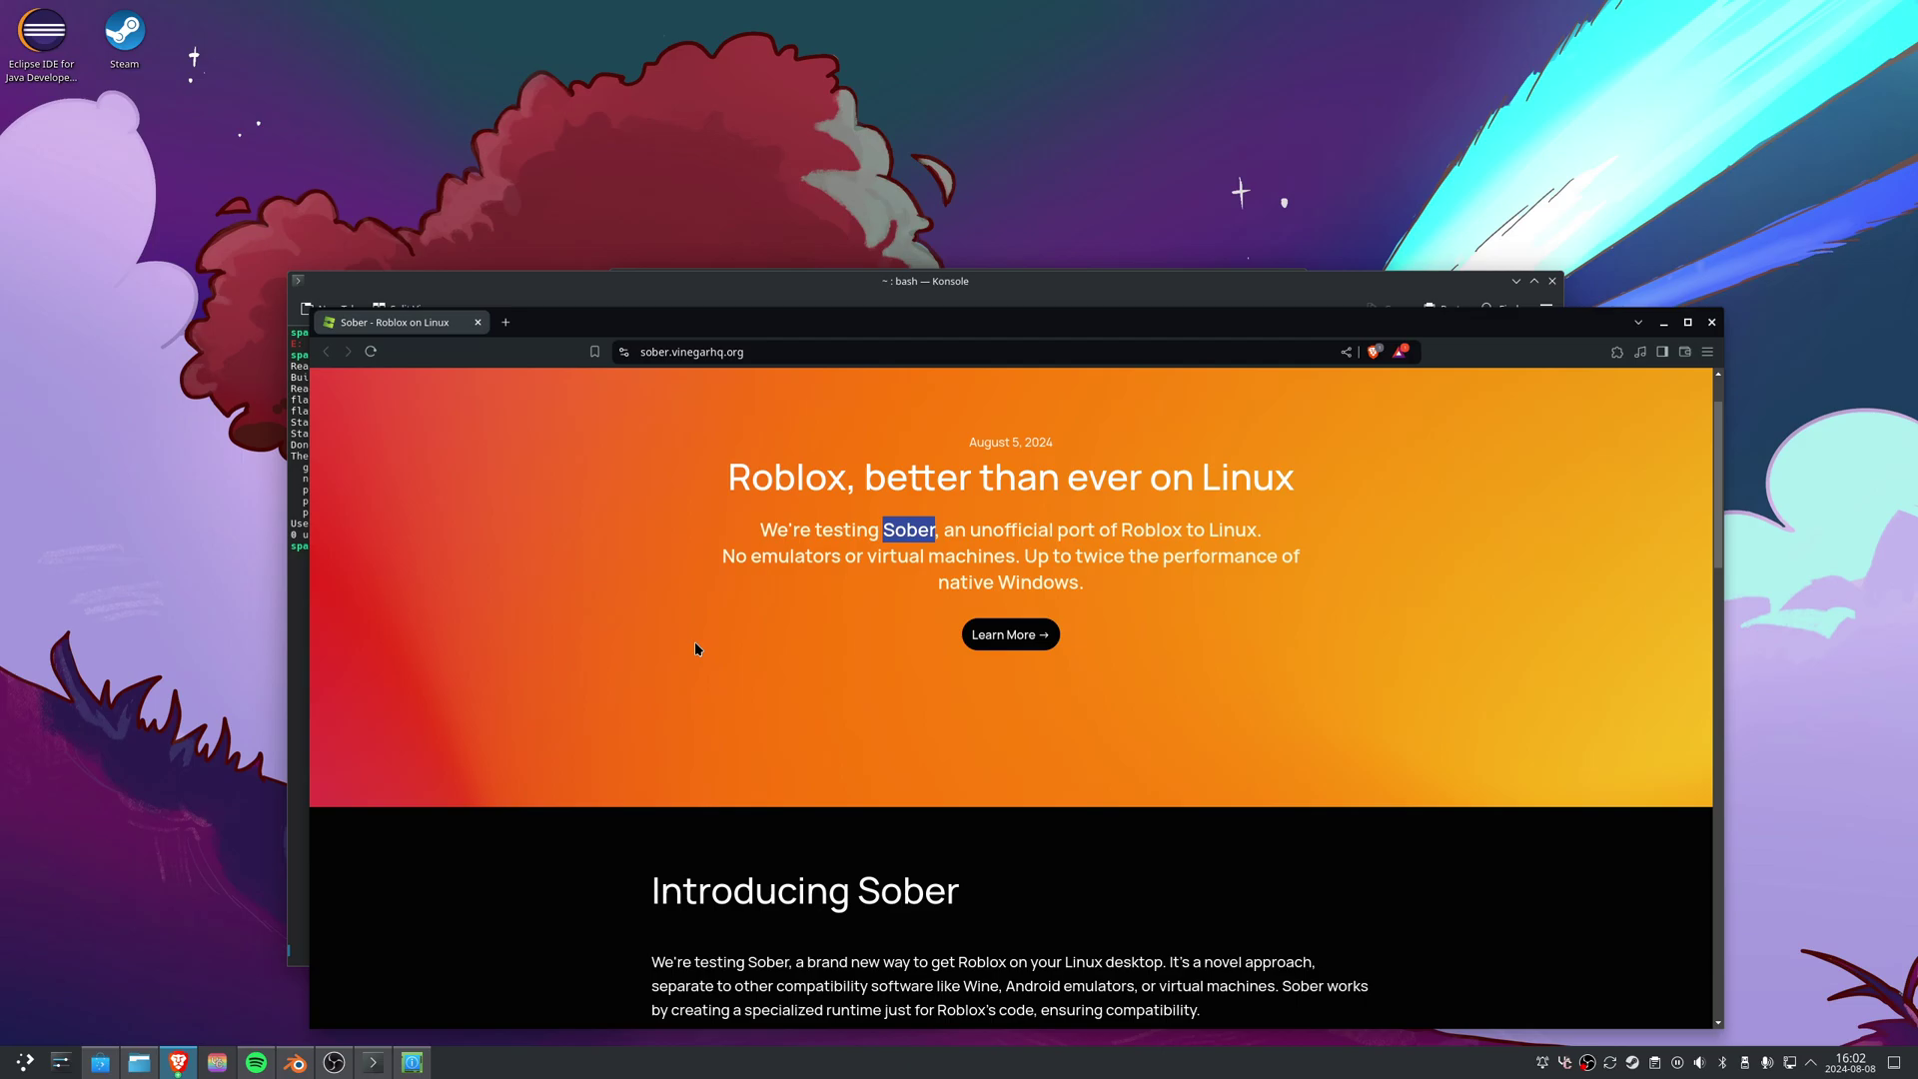
{"action": "scroll", "coordinate": [693, 641], "scroll_direction": "down", "scroll_amount": 4}
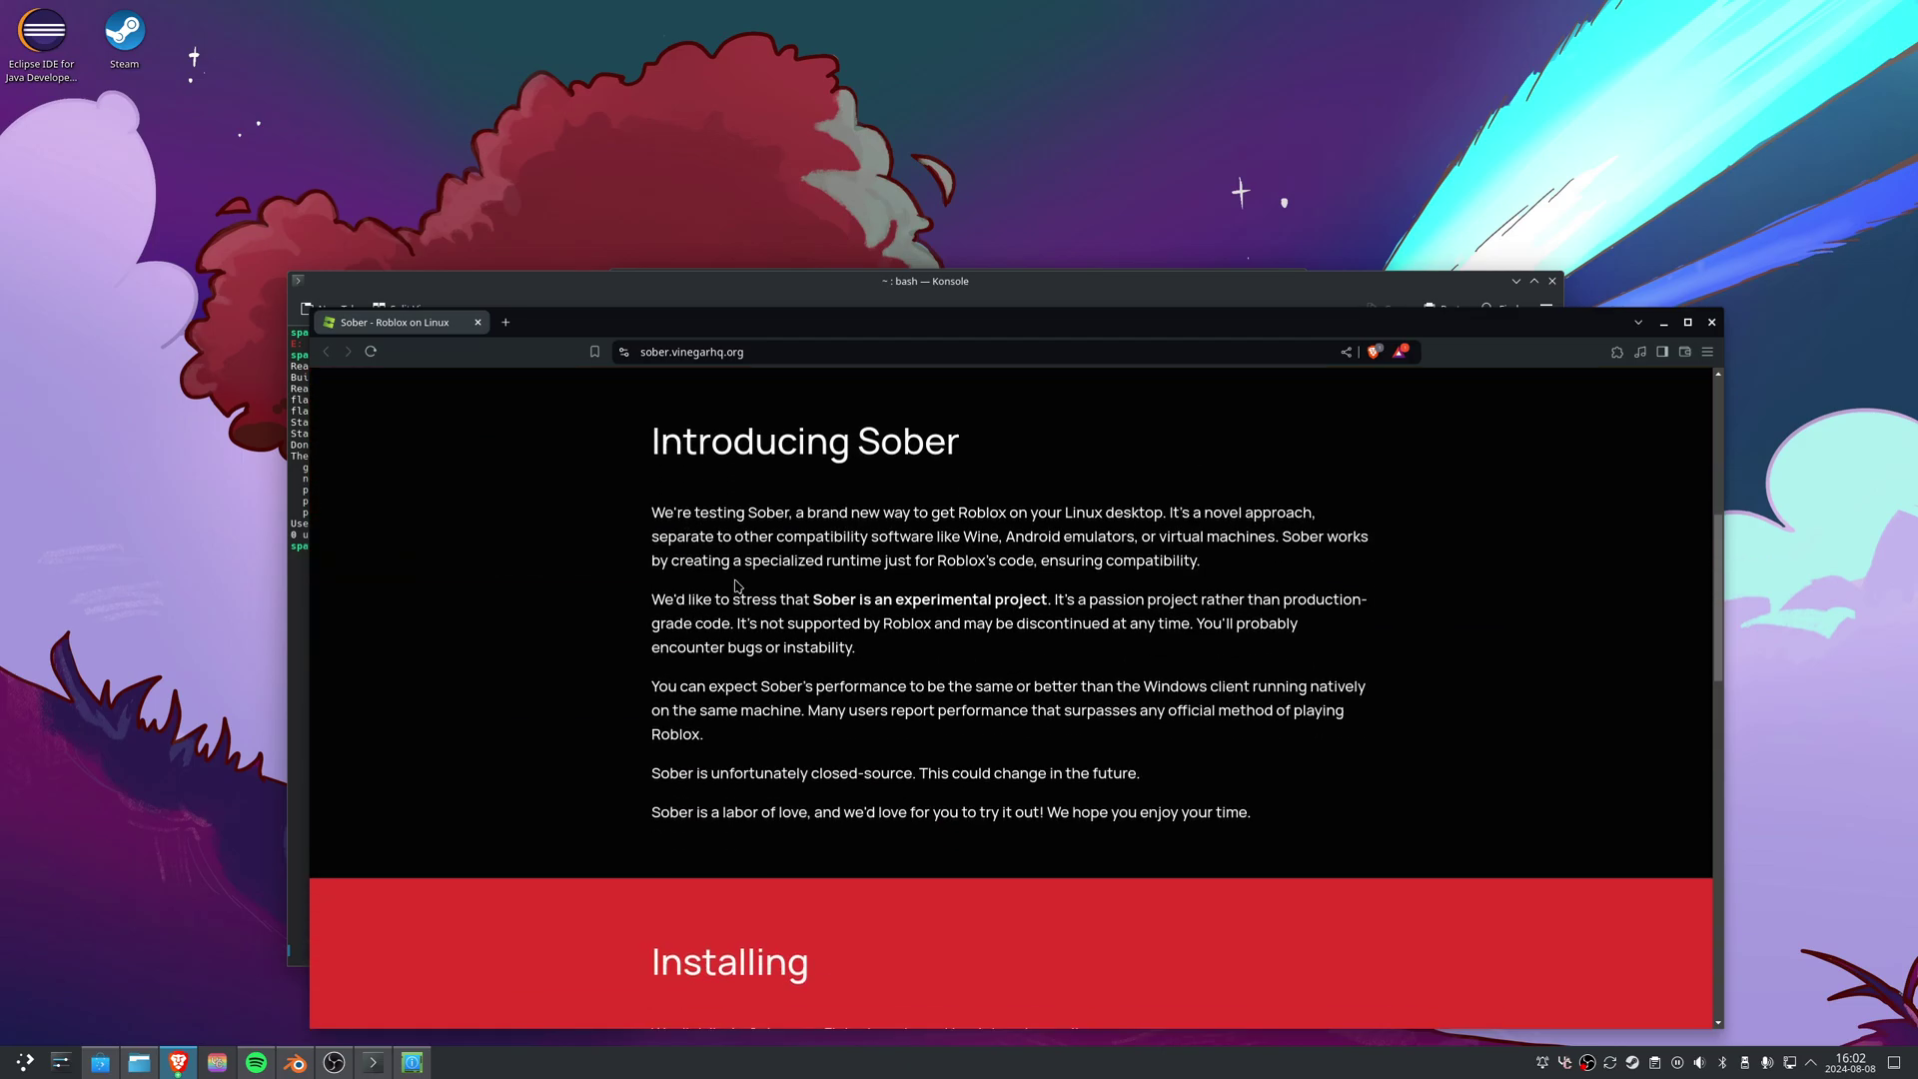
- Examine the Introducing Sober section for its project status, source availability and technical approach
{"action": "scroll", "coordinate": [736, 586], "scroll_direction": "down", "scroll_amount": 3}
{"action": "scroll", "coordinate": [749, 611], "scroll_direction": "up", "scroll_amount": 1}
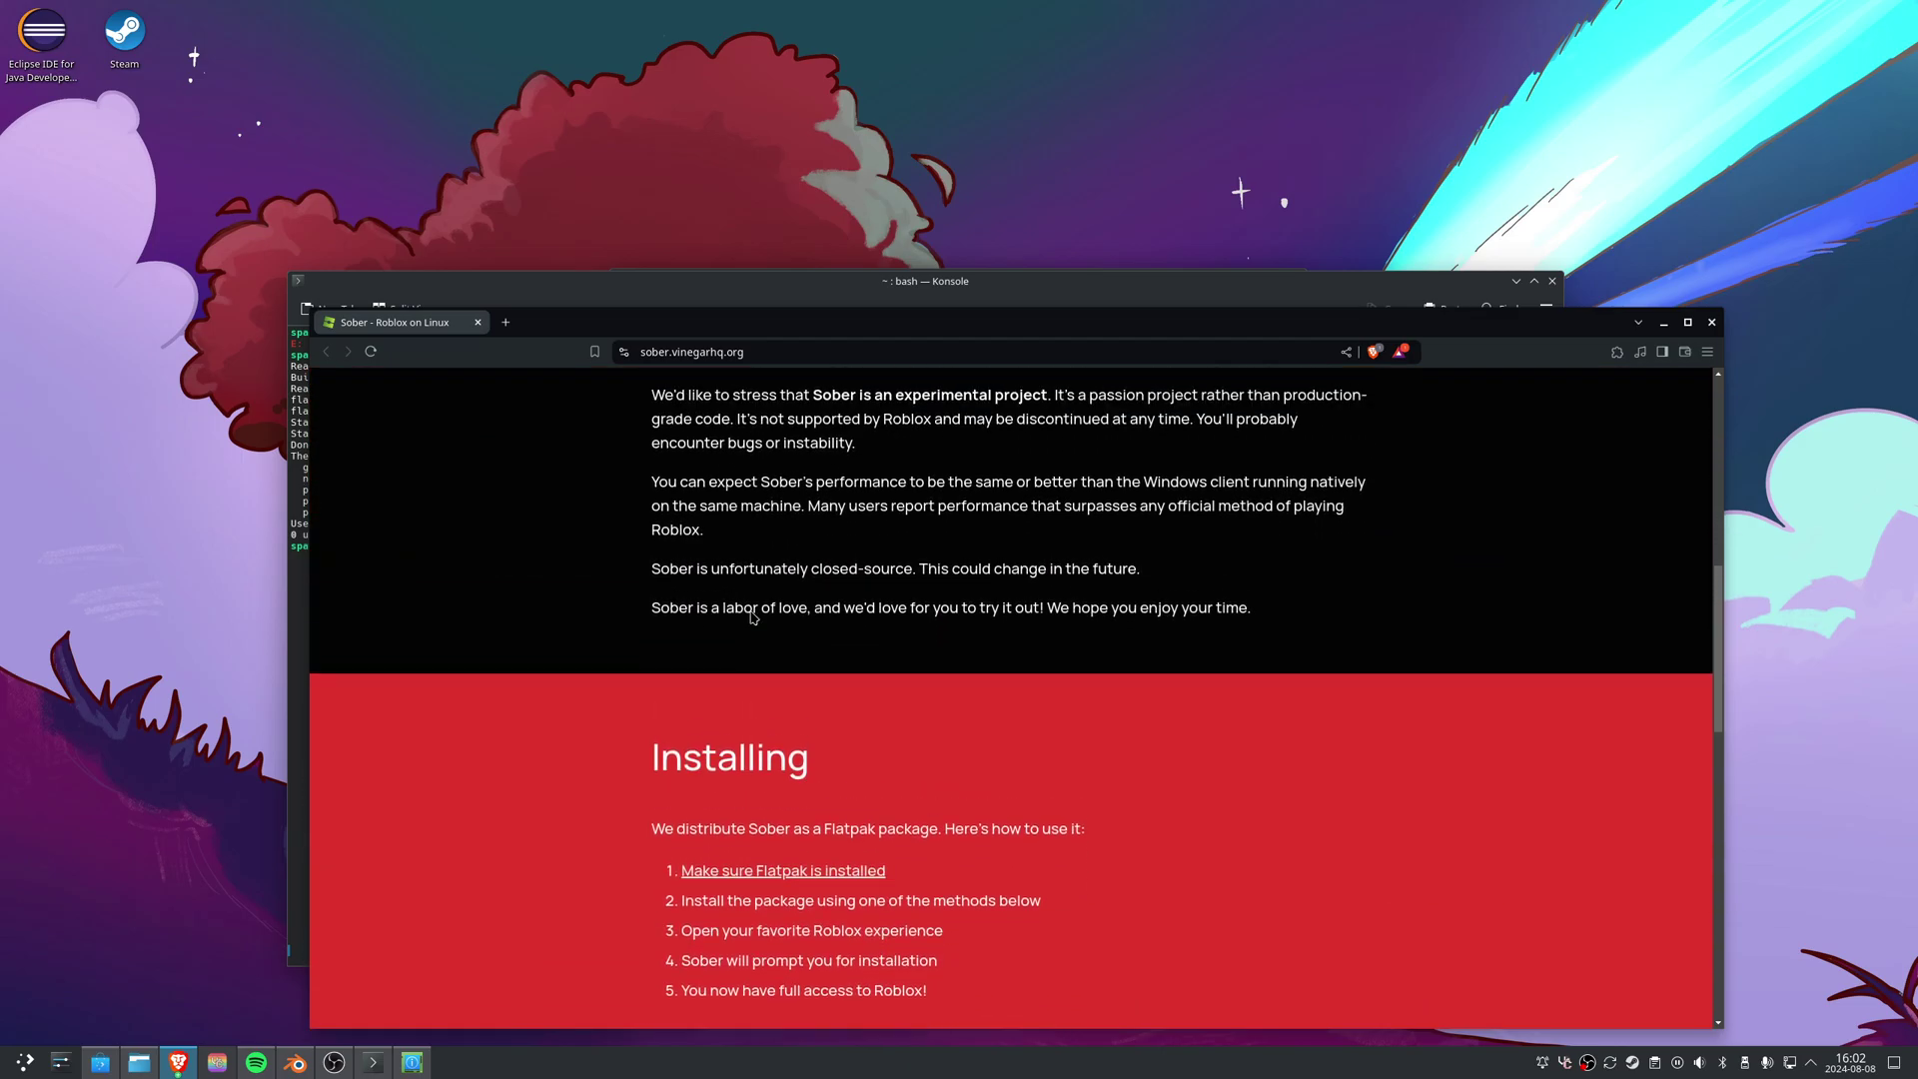
{"action": "scroll", "coordinate": [753, 617], "scroll_direction": "down", "scroll_amount": 1}
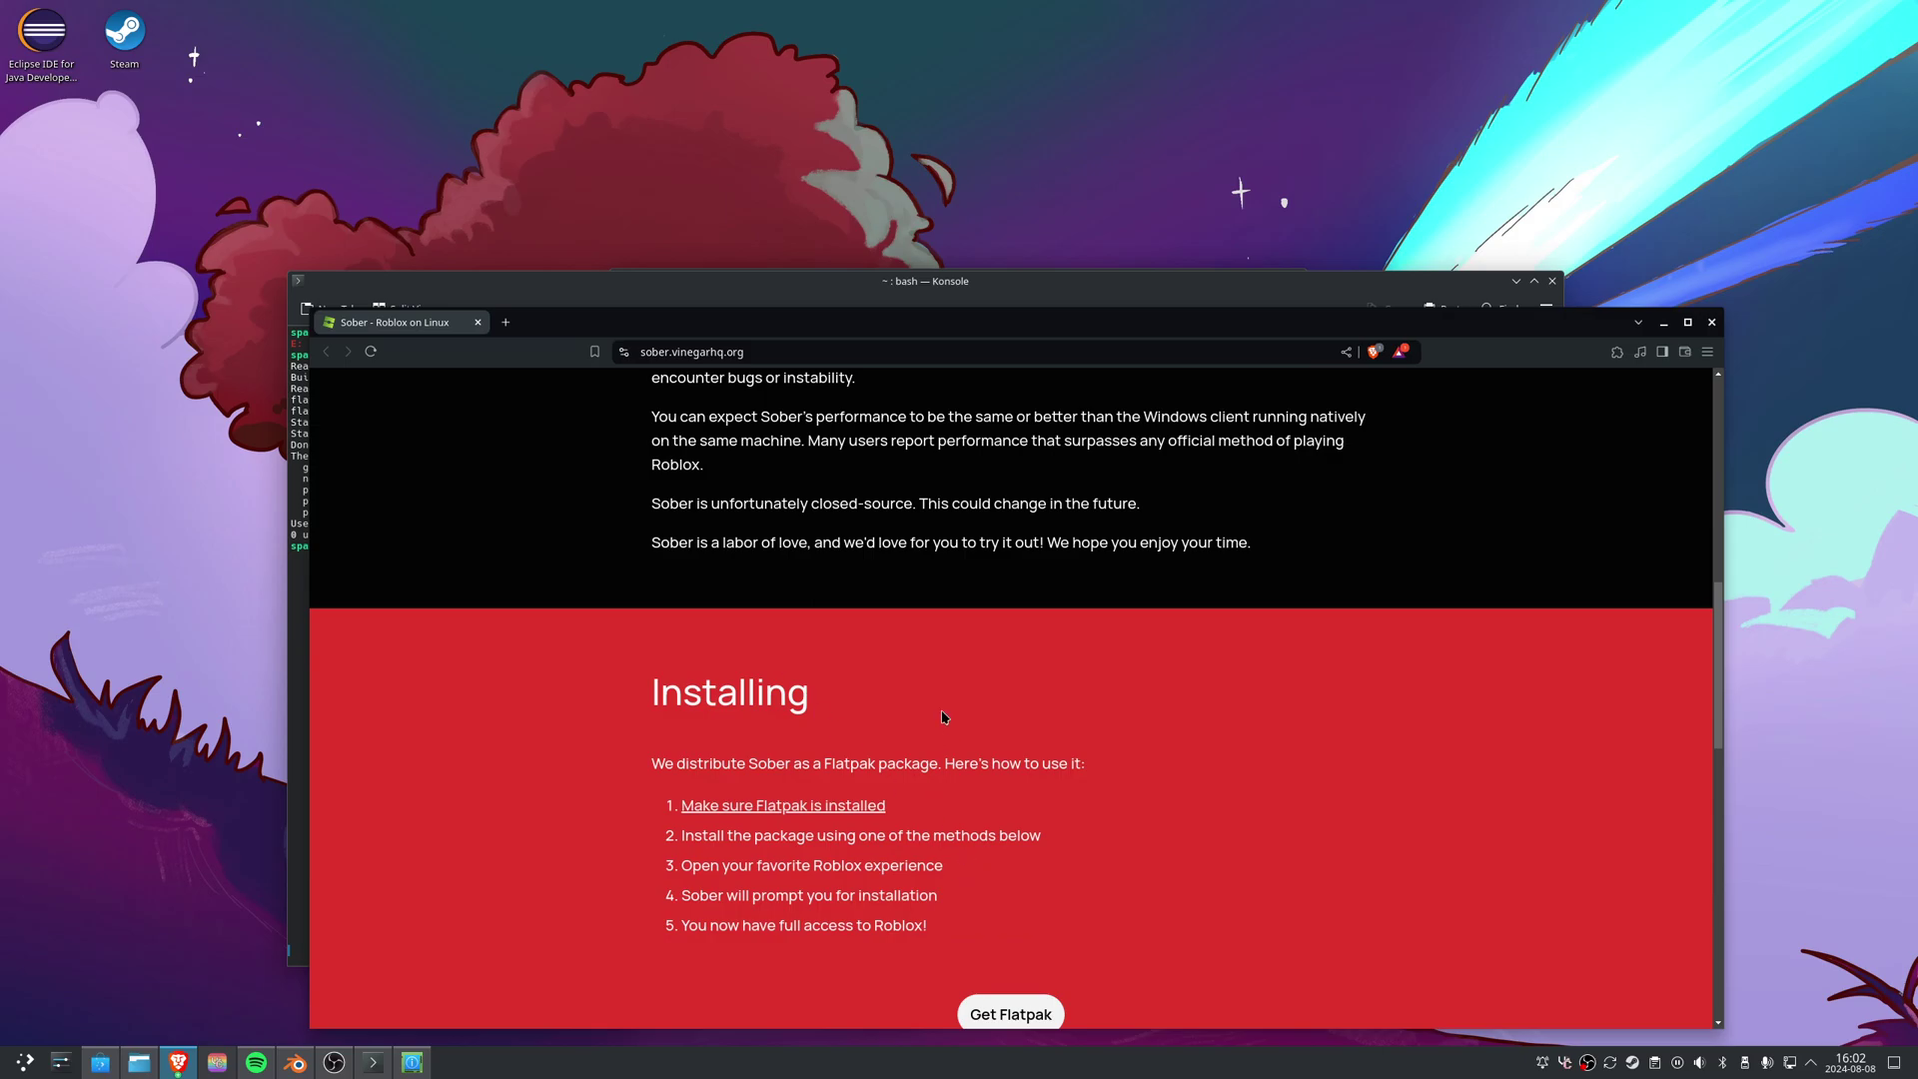
{"action": "scroll", "coordinate": [943, 717], "scroll_direction": "up", "scroll_amount": 2}
{"action": "left_click_drag", "start_coordinate": [1142, 683], "coordinate": [856, 688]}
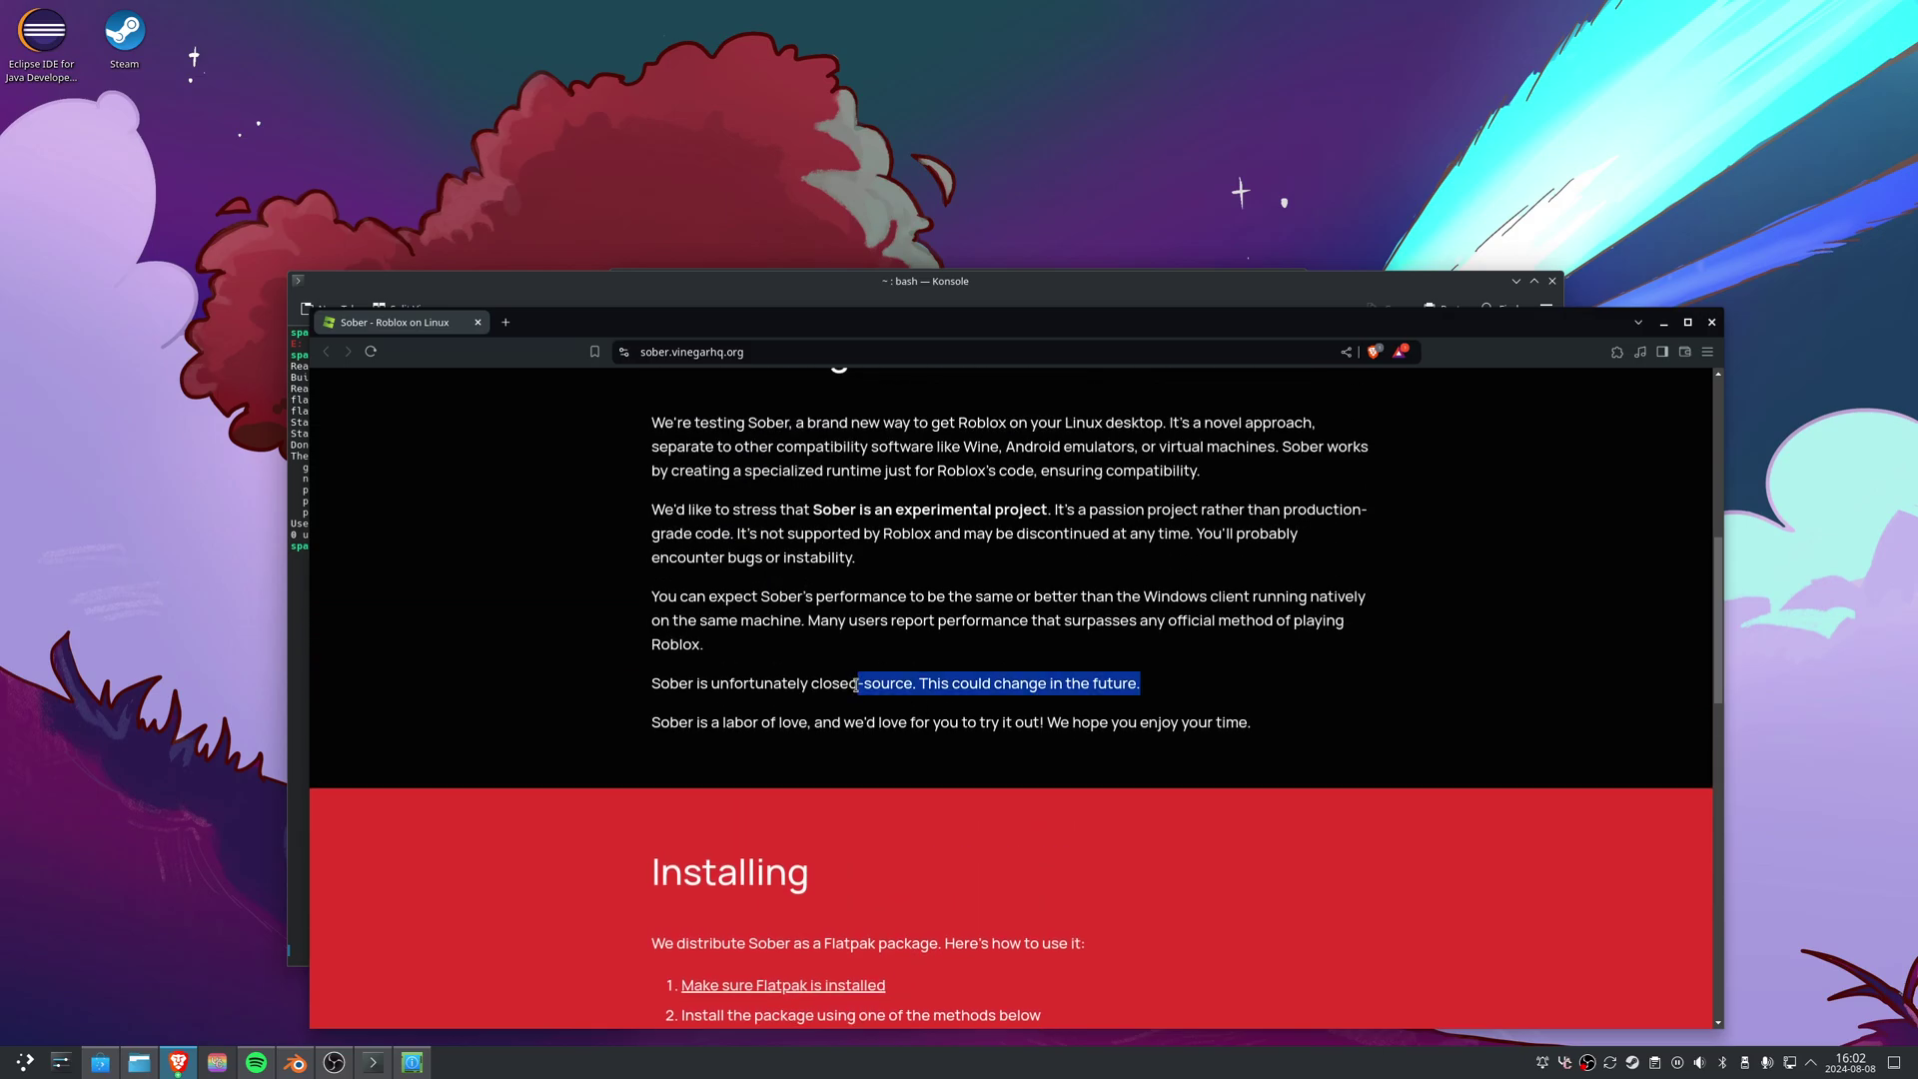
{"action": "left_click", "coordinate": [856, 685]}
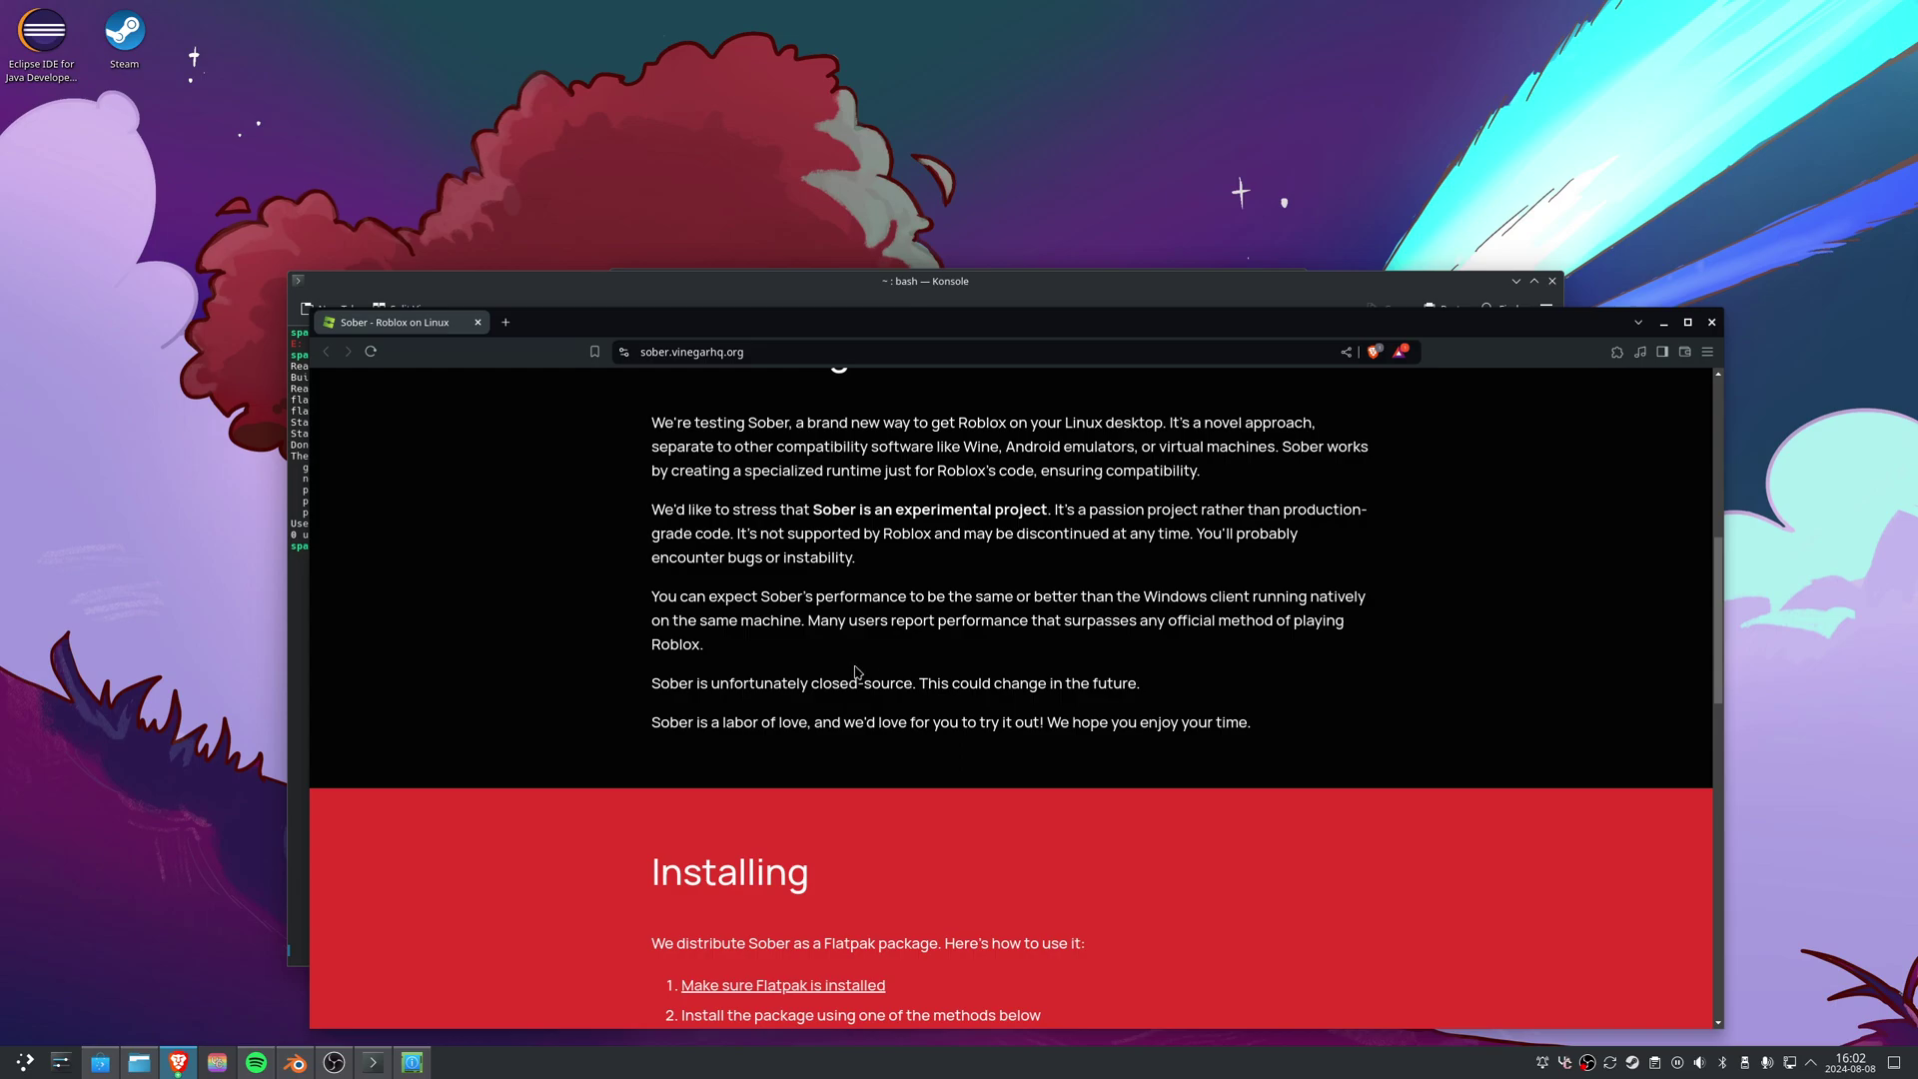
{"action": "double_click", "coordinate": [940, 683]}
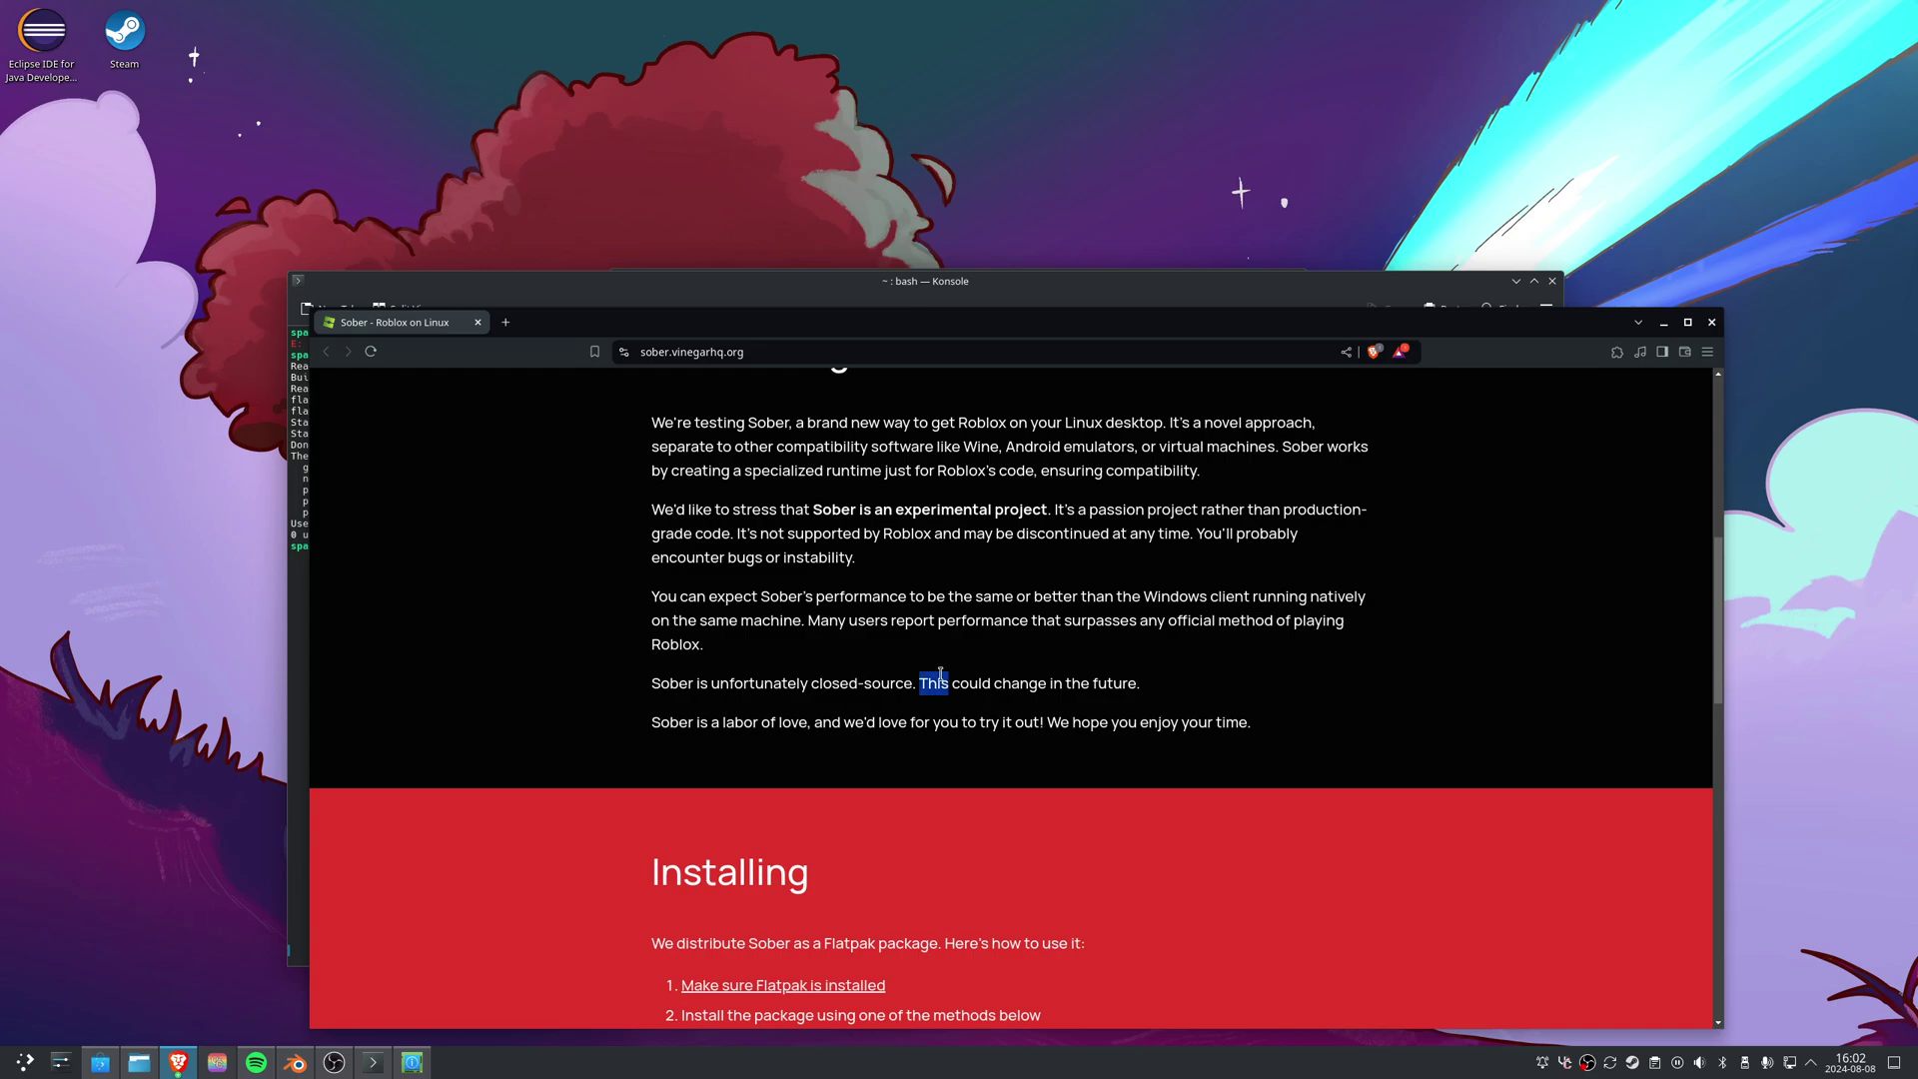
{"action": "double_click", "coordinate": [1034, 683]}
{"action": "left_click", "coordinate": [1144, 691]}
{"action": "scroll", "coordinate": [1148, 689], "scroll_direction": "up", "scroll_amount": 2}
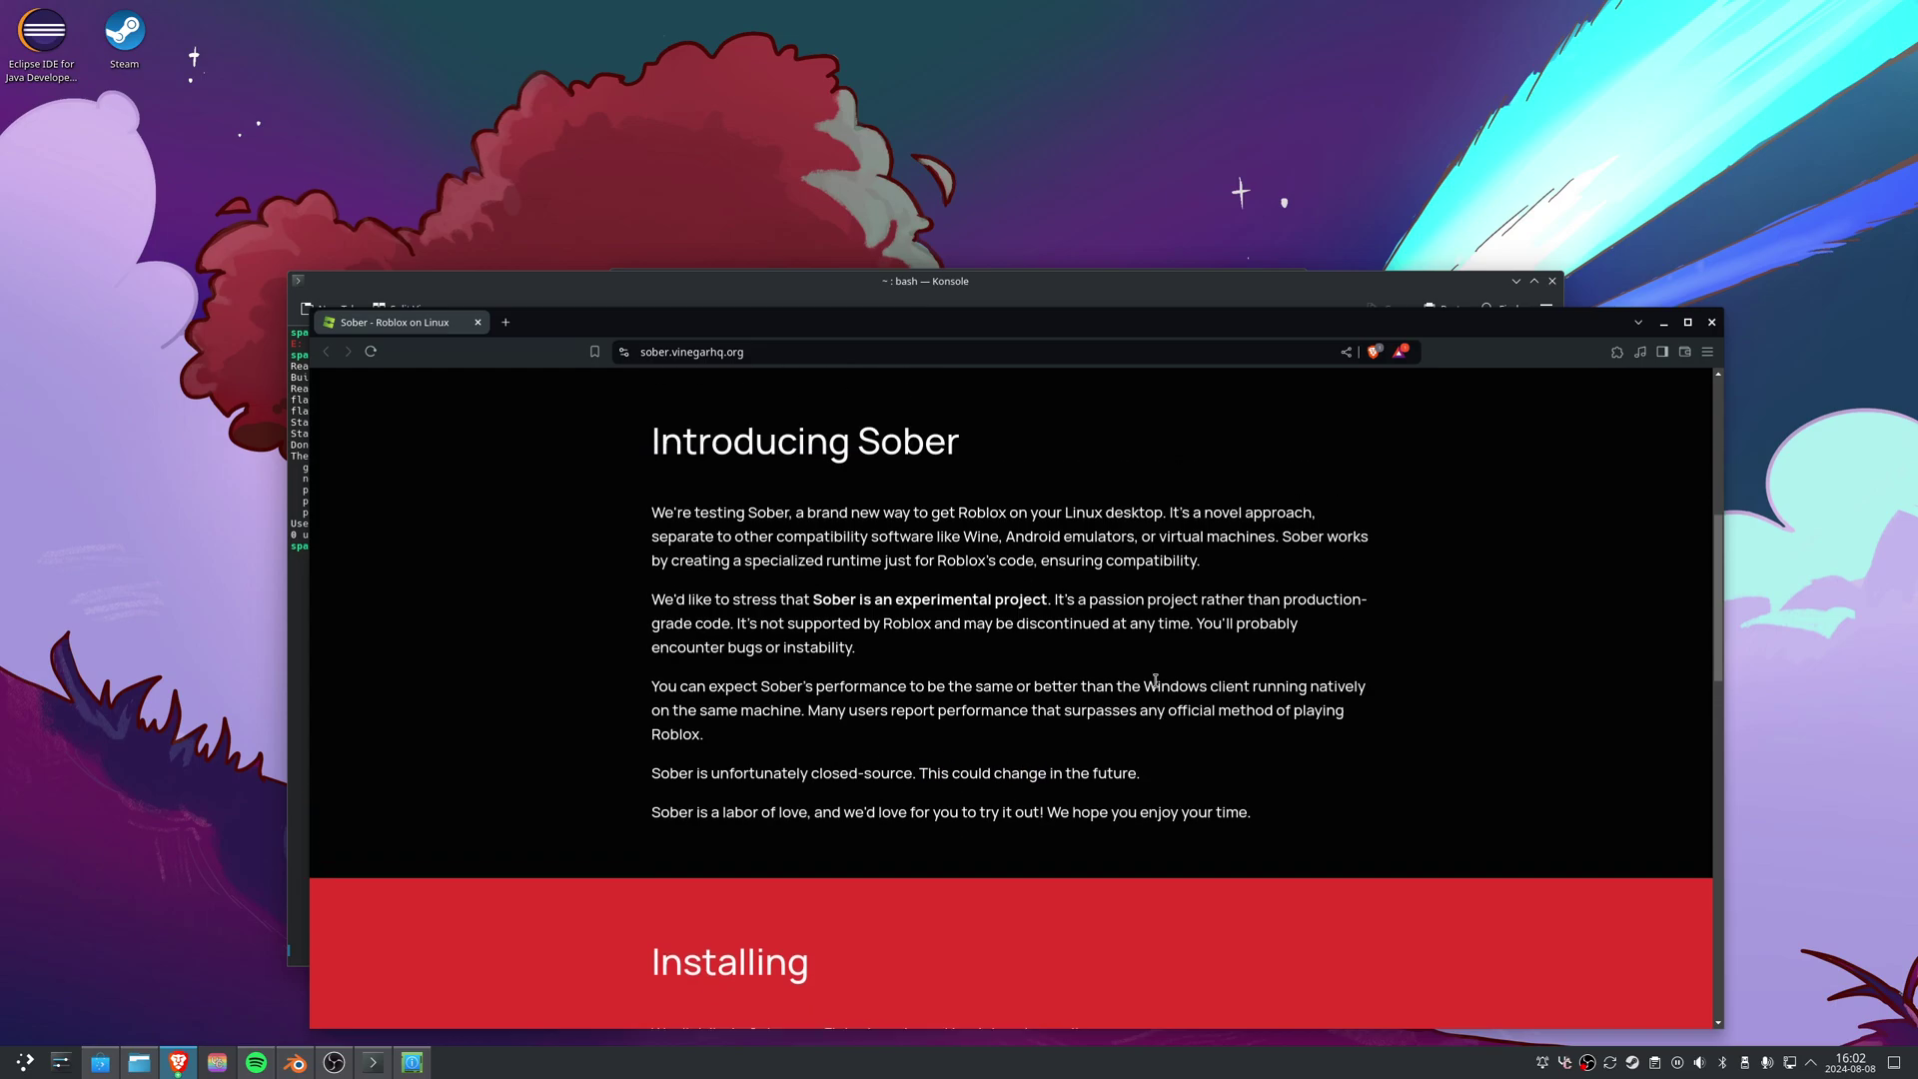
{"action": "double_click", "coordinate": [904, 603]}
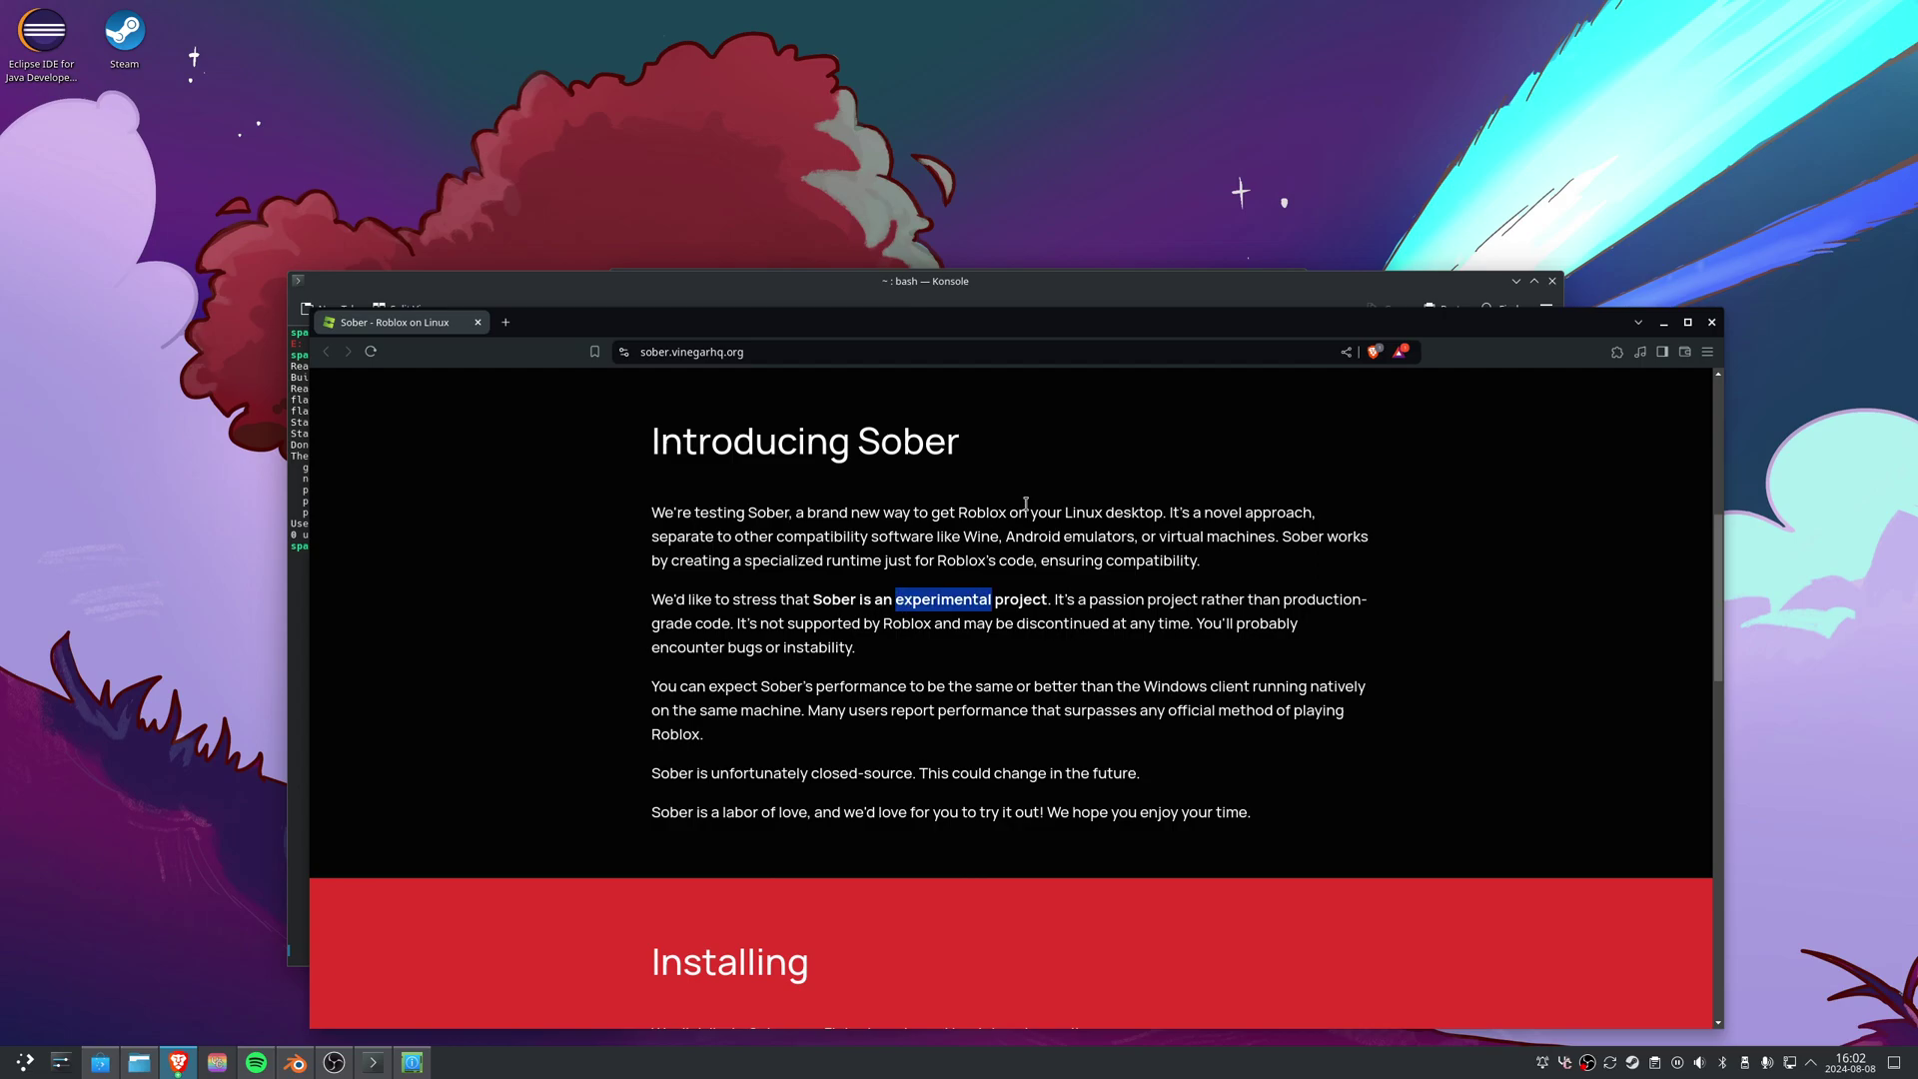
{"action": "left_click_drag", "start_coordinate": [1291, 572], "coordinate": [665, 487]}
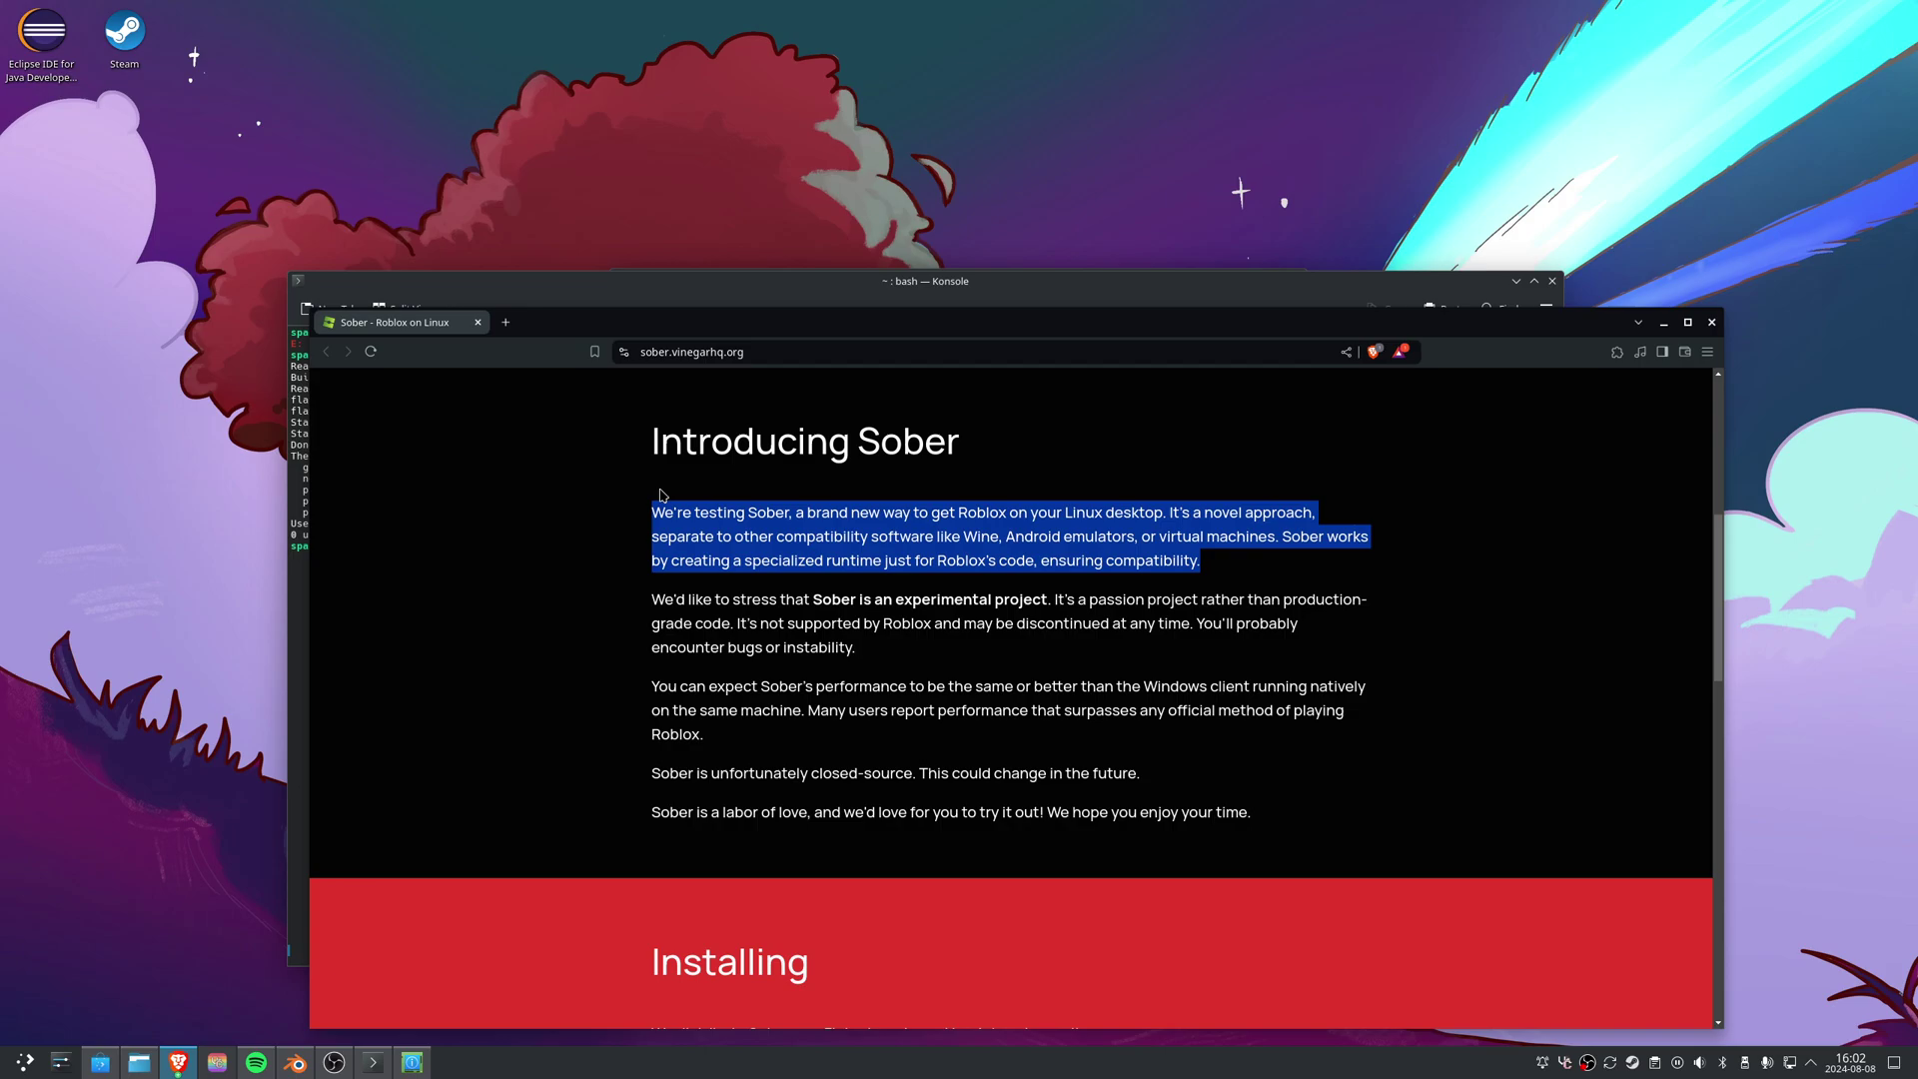
- Move the browser window higher on the desktop and copy the flatpak install command from the site's Installing section
{"action": "scroll", "coordinate": [664, 494], "scroll_direction": "down", "scroll_amount": 1}
{"action": "scroll", "coordinate": [663, 499], "scroll_direction": "down", "scroll_amount": 2}
{"action": "left_click", "coordinate": [767, 351]}
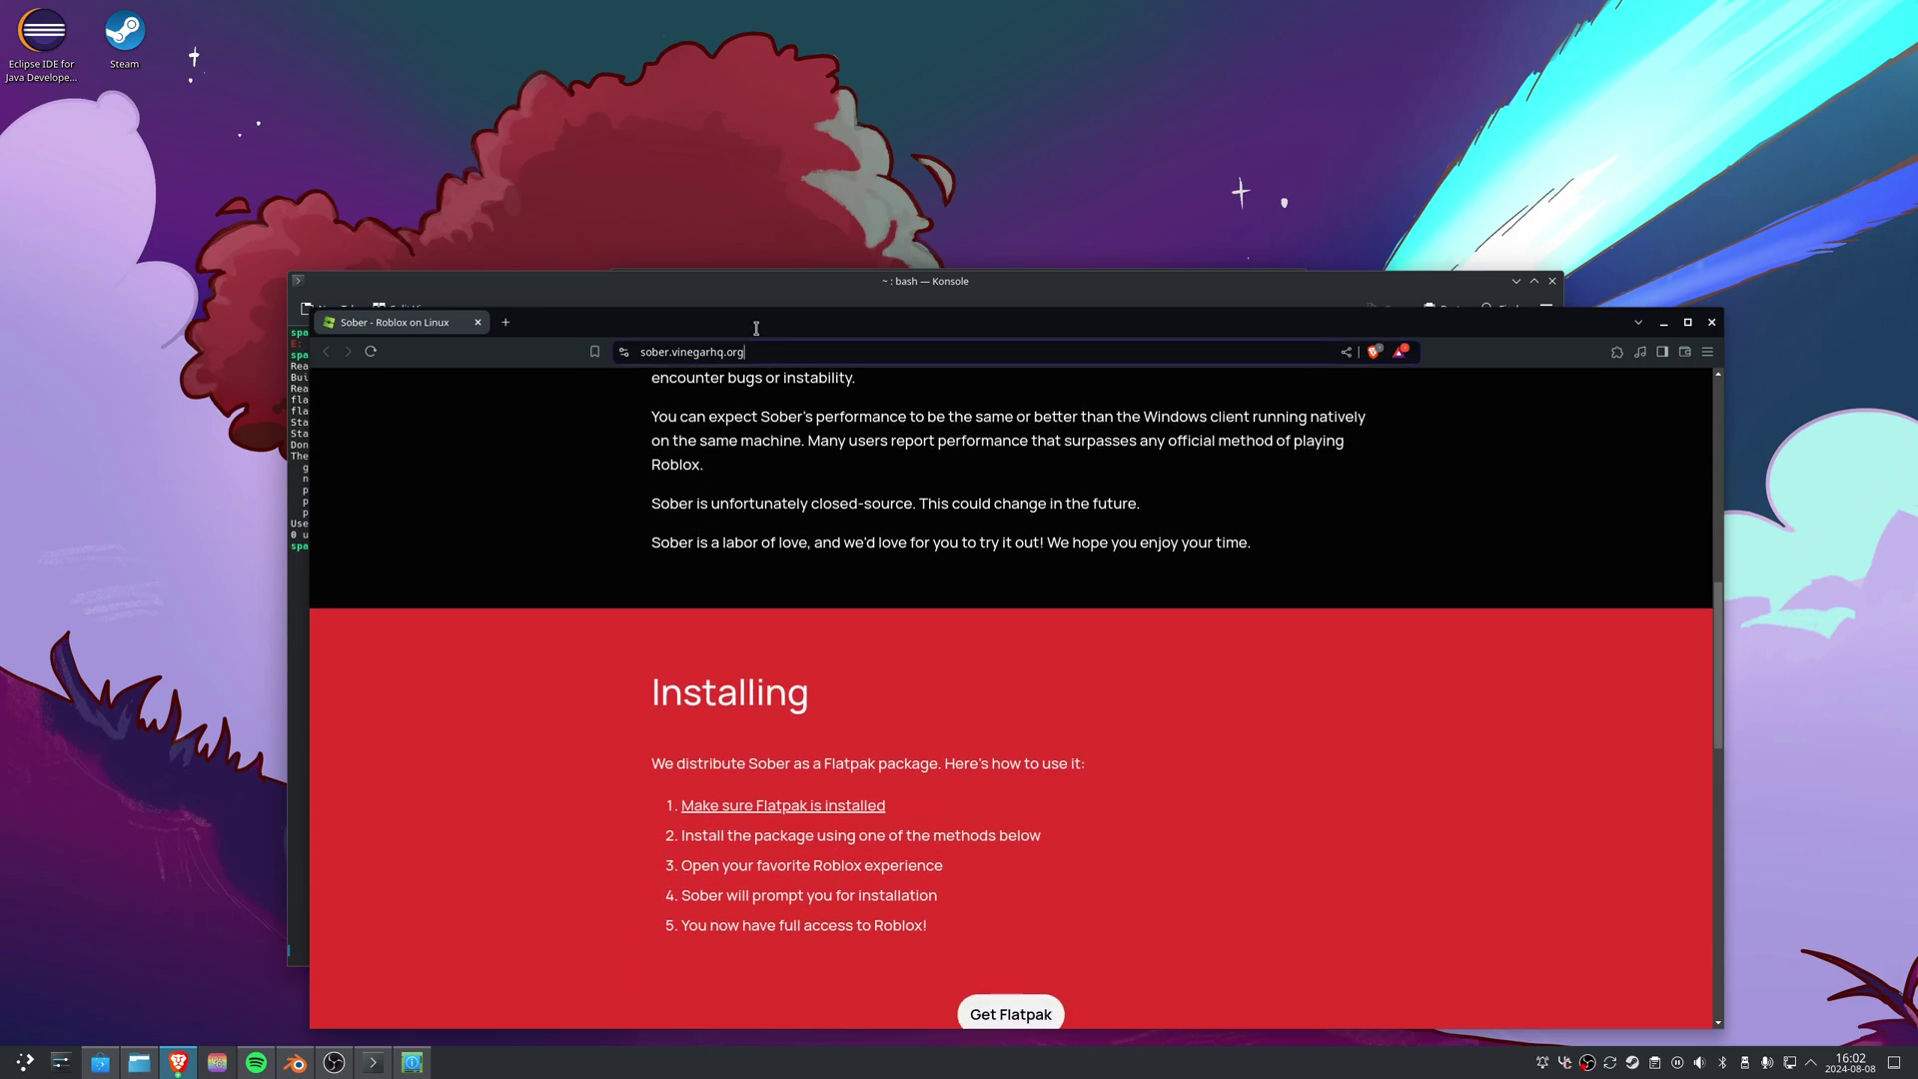
{"action": "left_click_drag", "start_coordinate": [755, 326], "coordinate": [779, 145]}
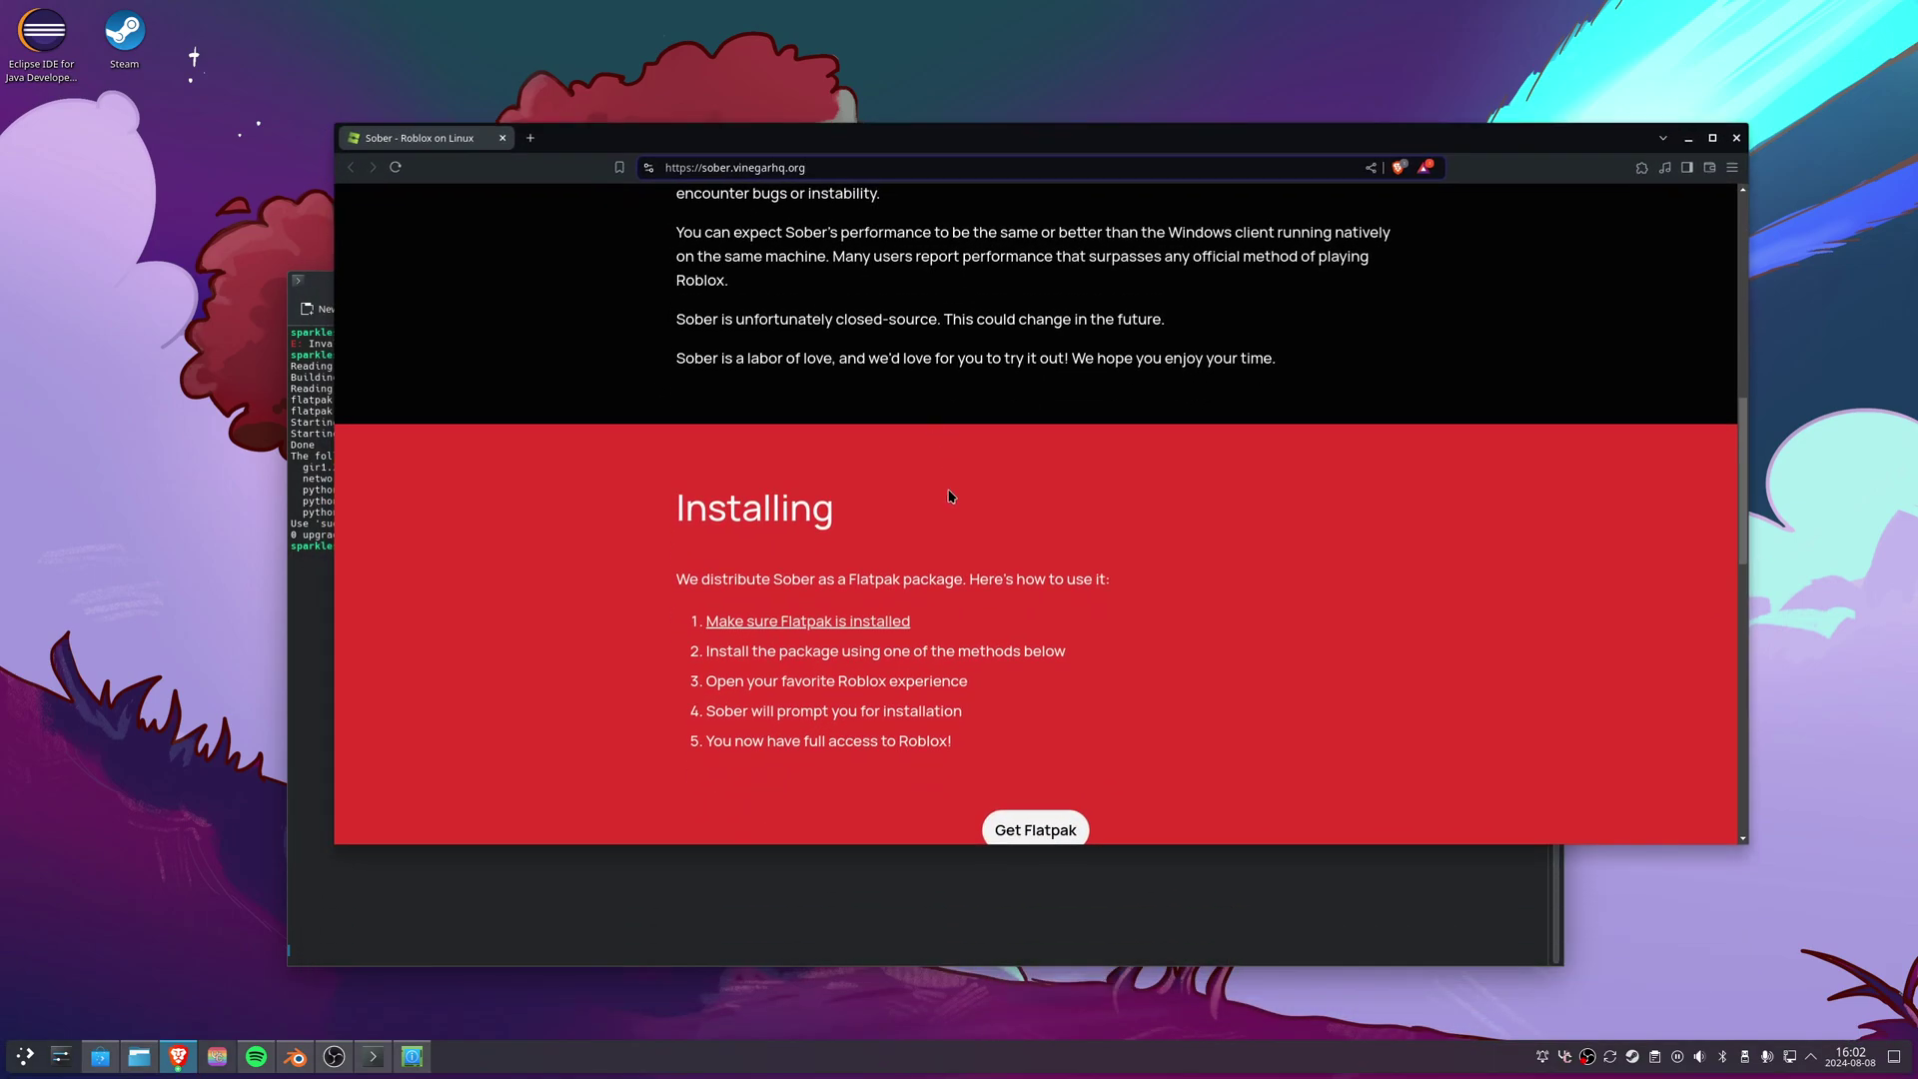
{"action": "scroll", "coordinate": [947, 533], "scroll_direction": "down", "scroll_amount": 1}
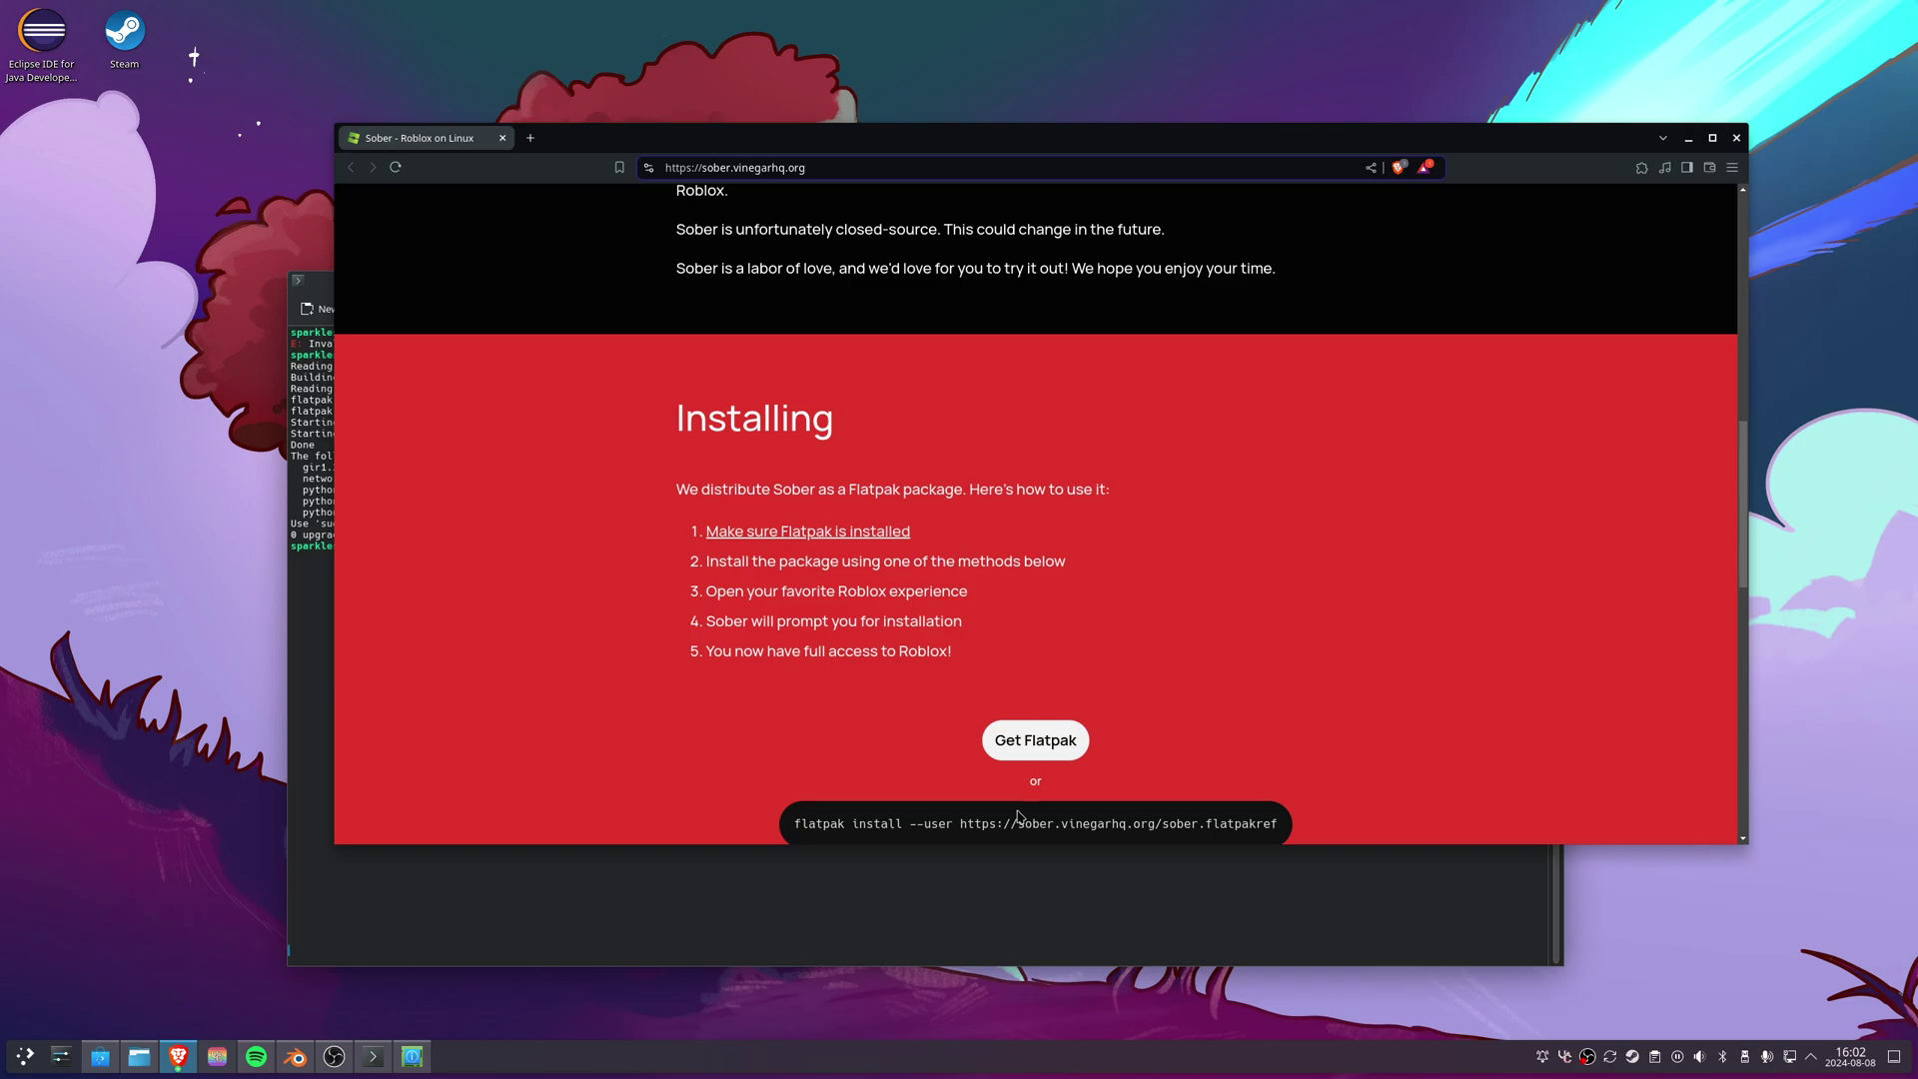
{"action": "scroll", "coordinate": [1018, 720], "scroll_direction": "down", "scroll_amount": 1}
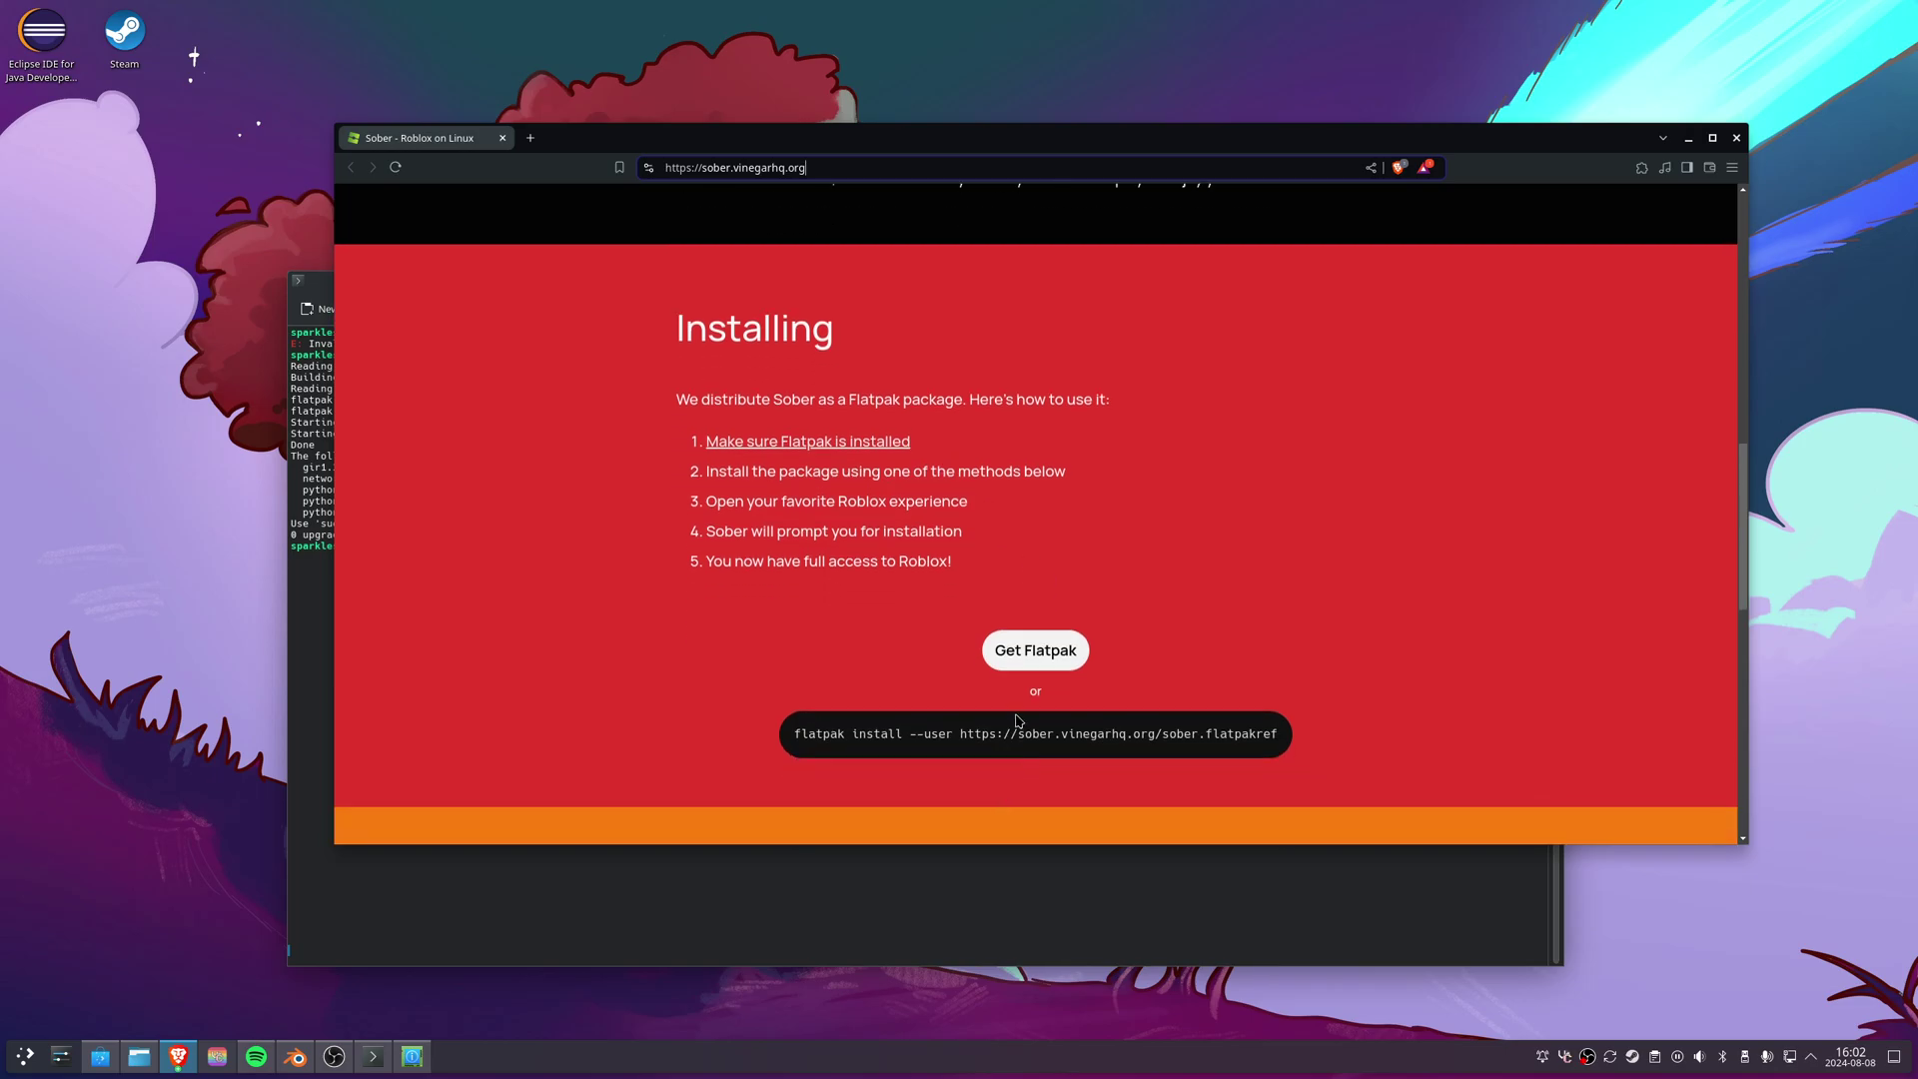
{"action": "left_click", "coordinate": [1018, 654]}
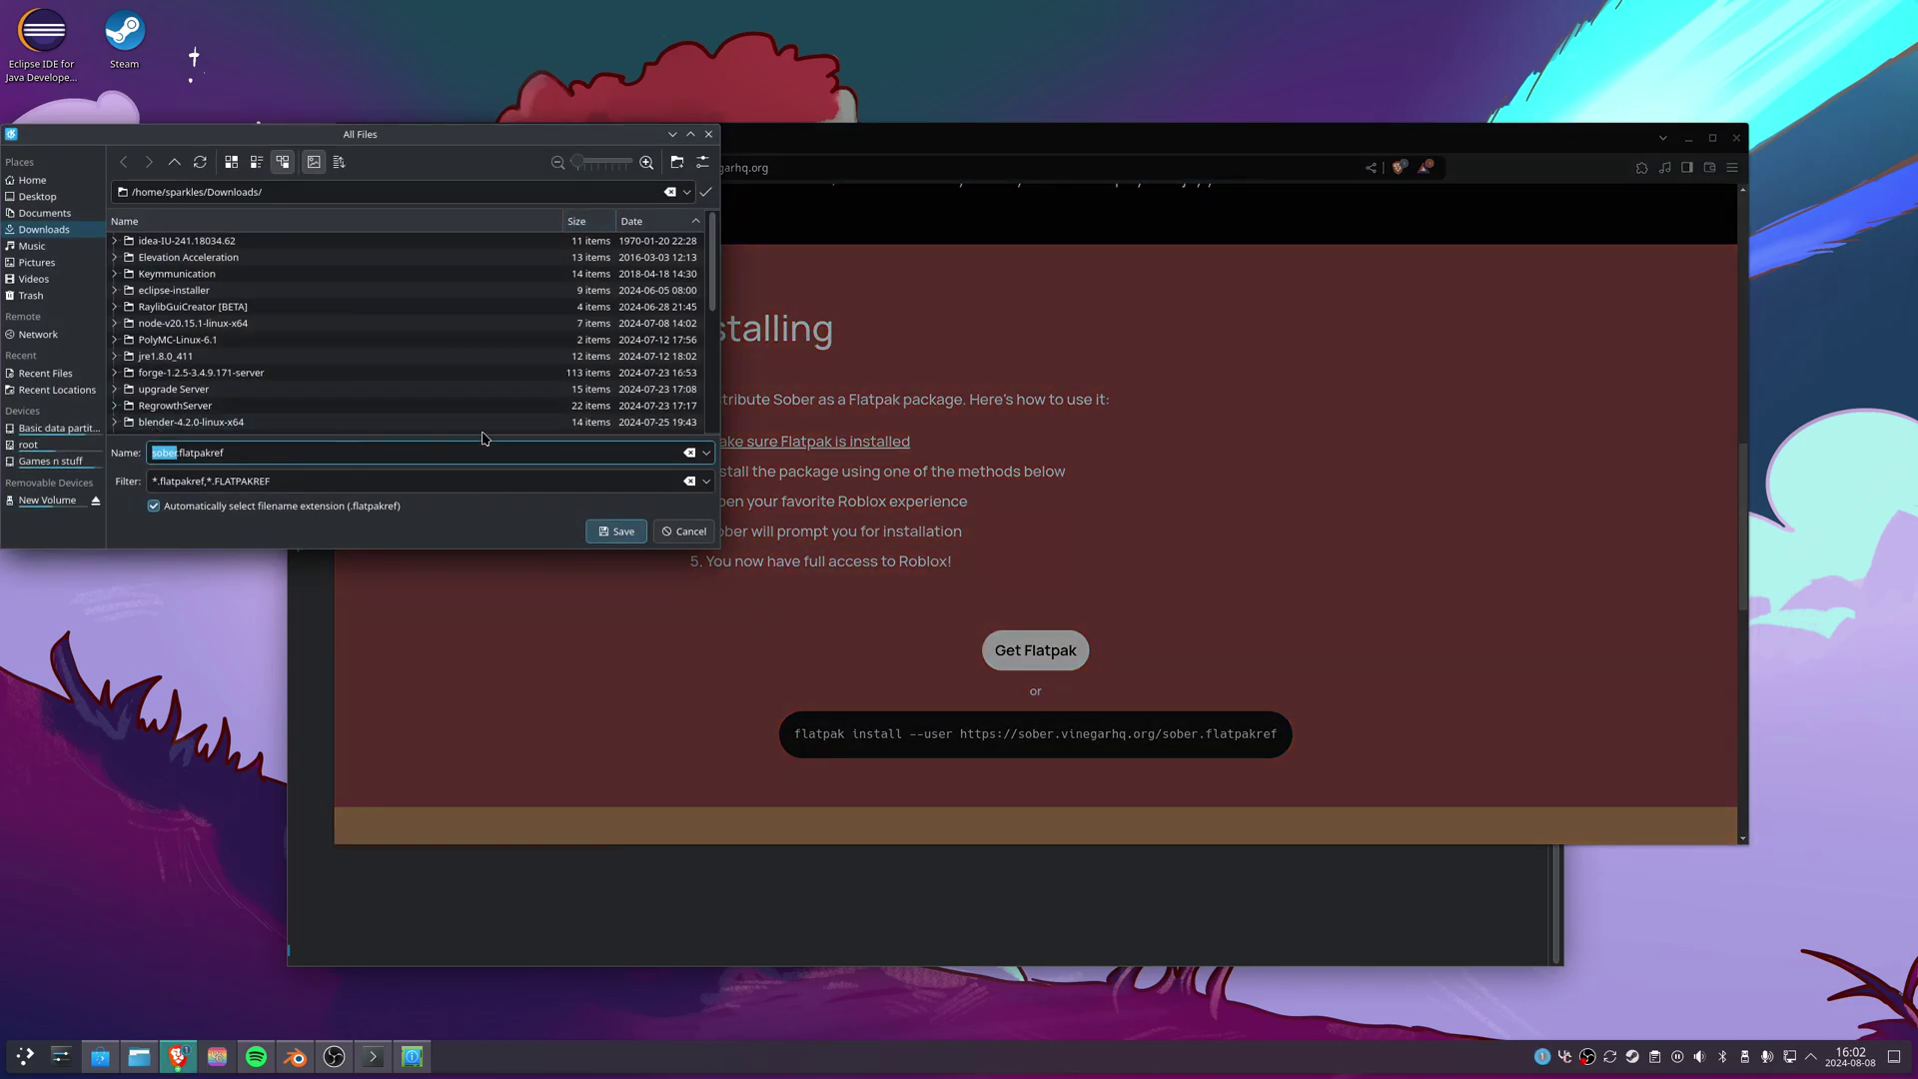
{"action": "left_click", "coordinate": [684, 531]}
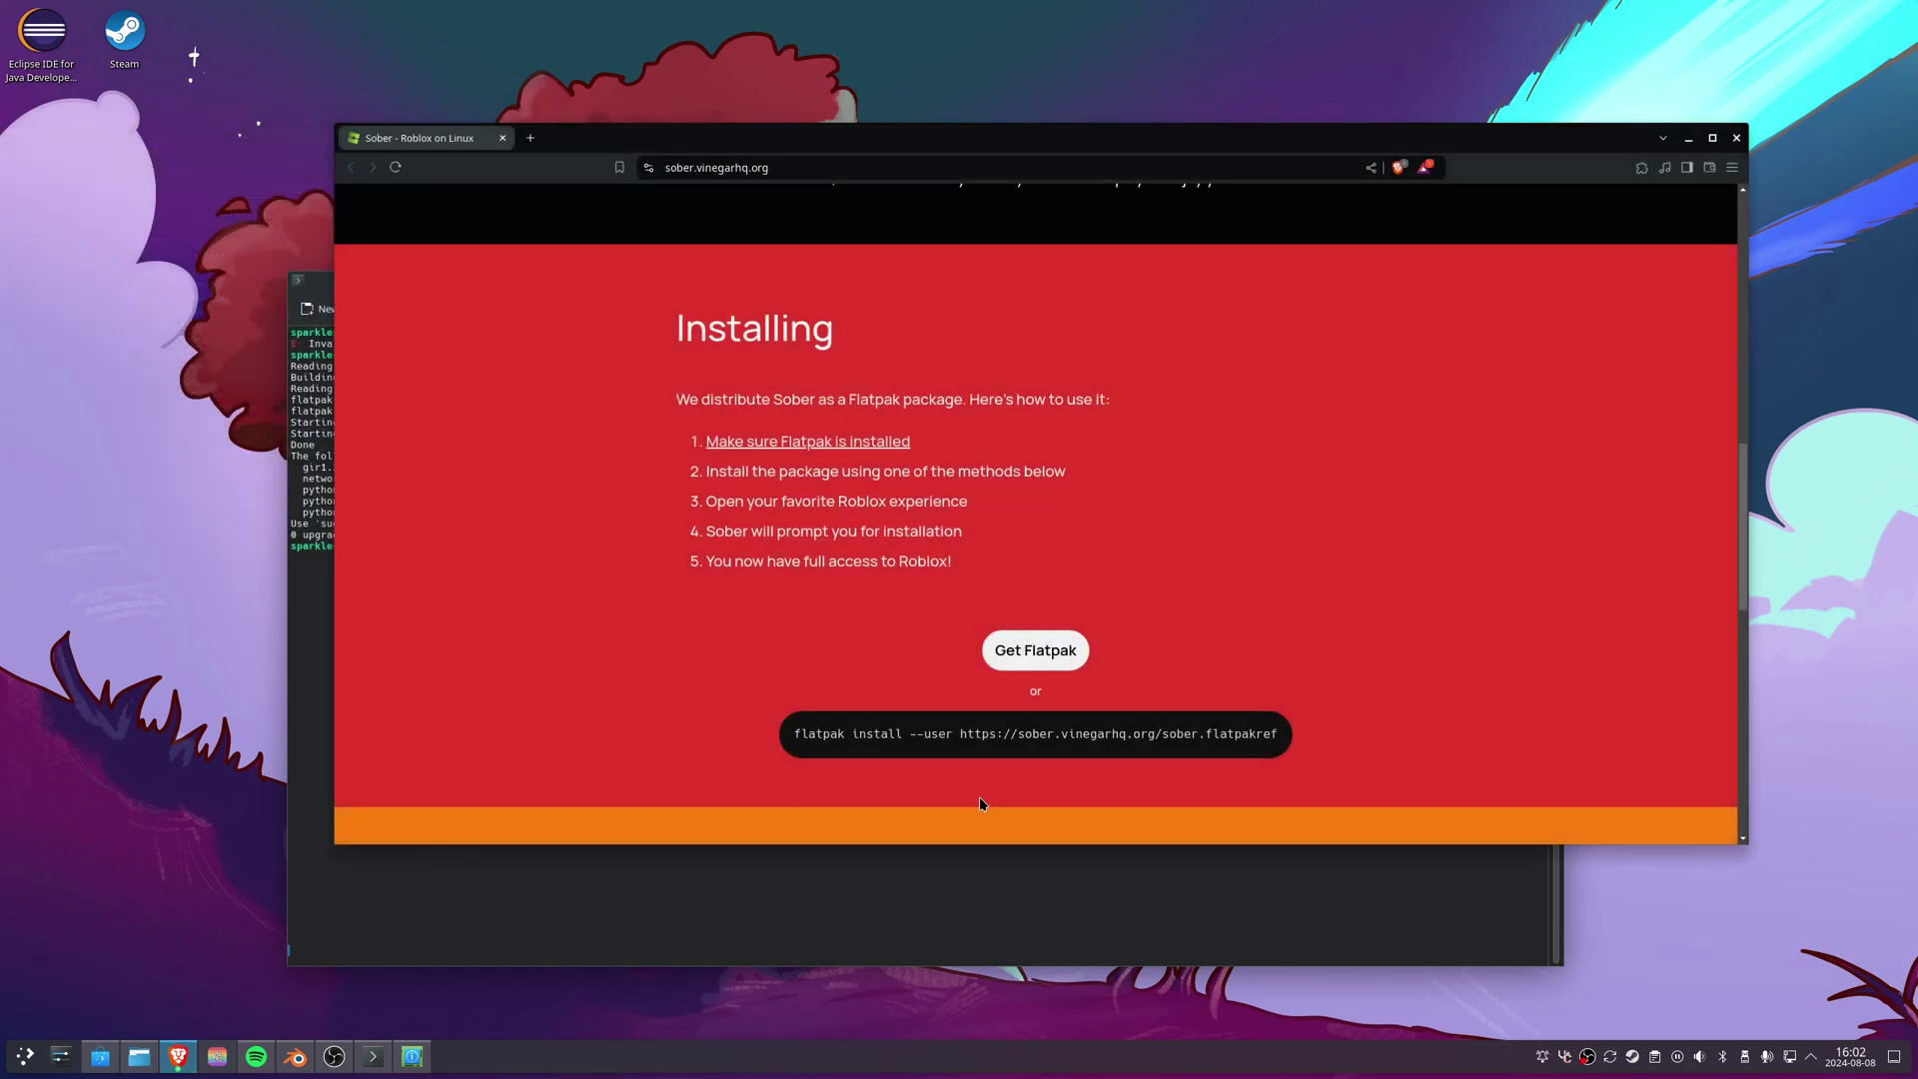
{"action": "triple_click", "coordinate": [918, 729]}
{"action": "key", "text": "ctrl+c"}
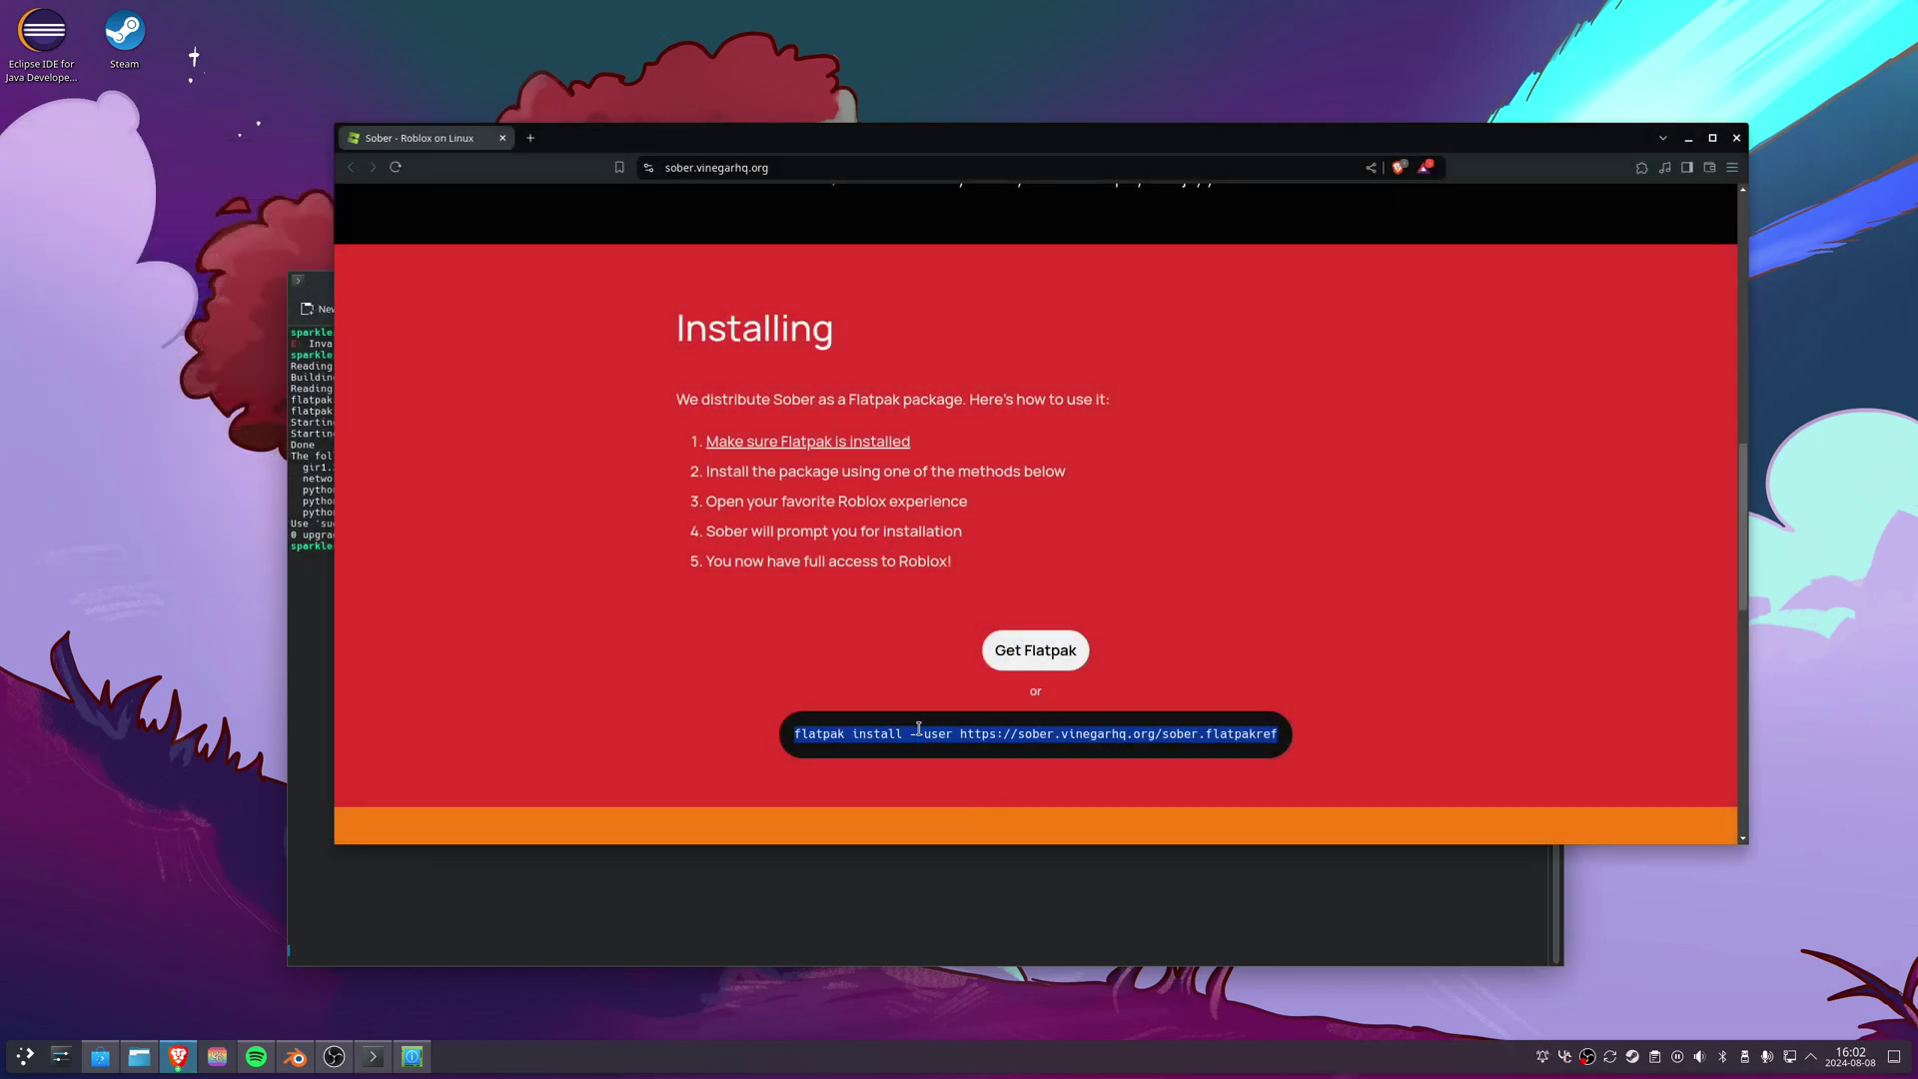
{"action": "left_click", "coordinate": [317, 482]}
{"action": "right_click", "coordinate": [337, 489]}
{"action": "left_click", "coordinate": [389, 555]}
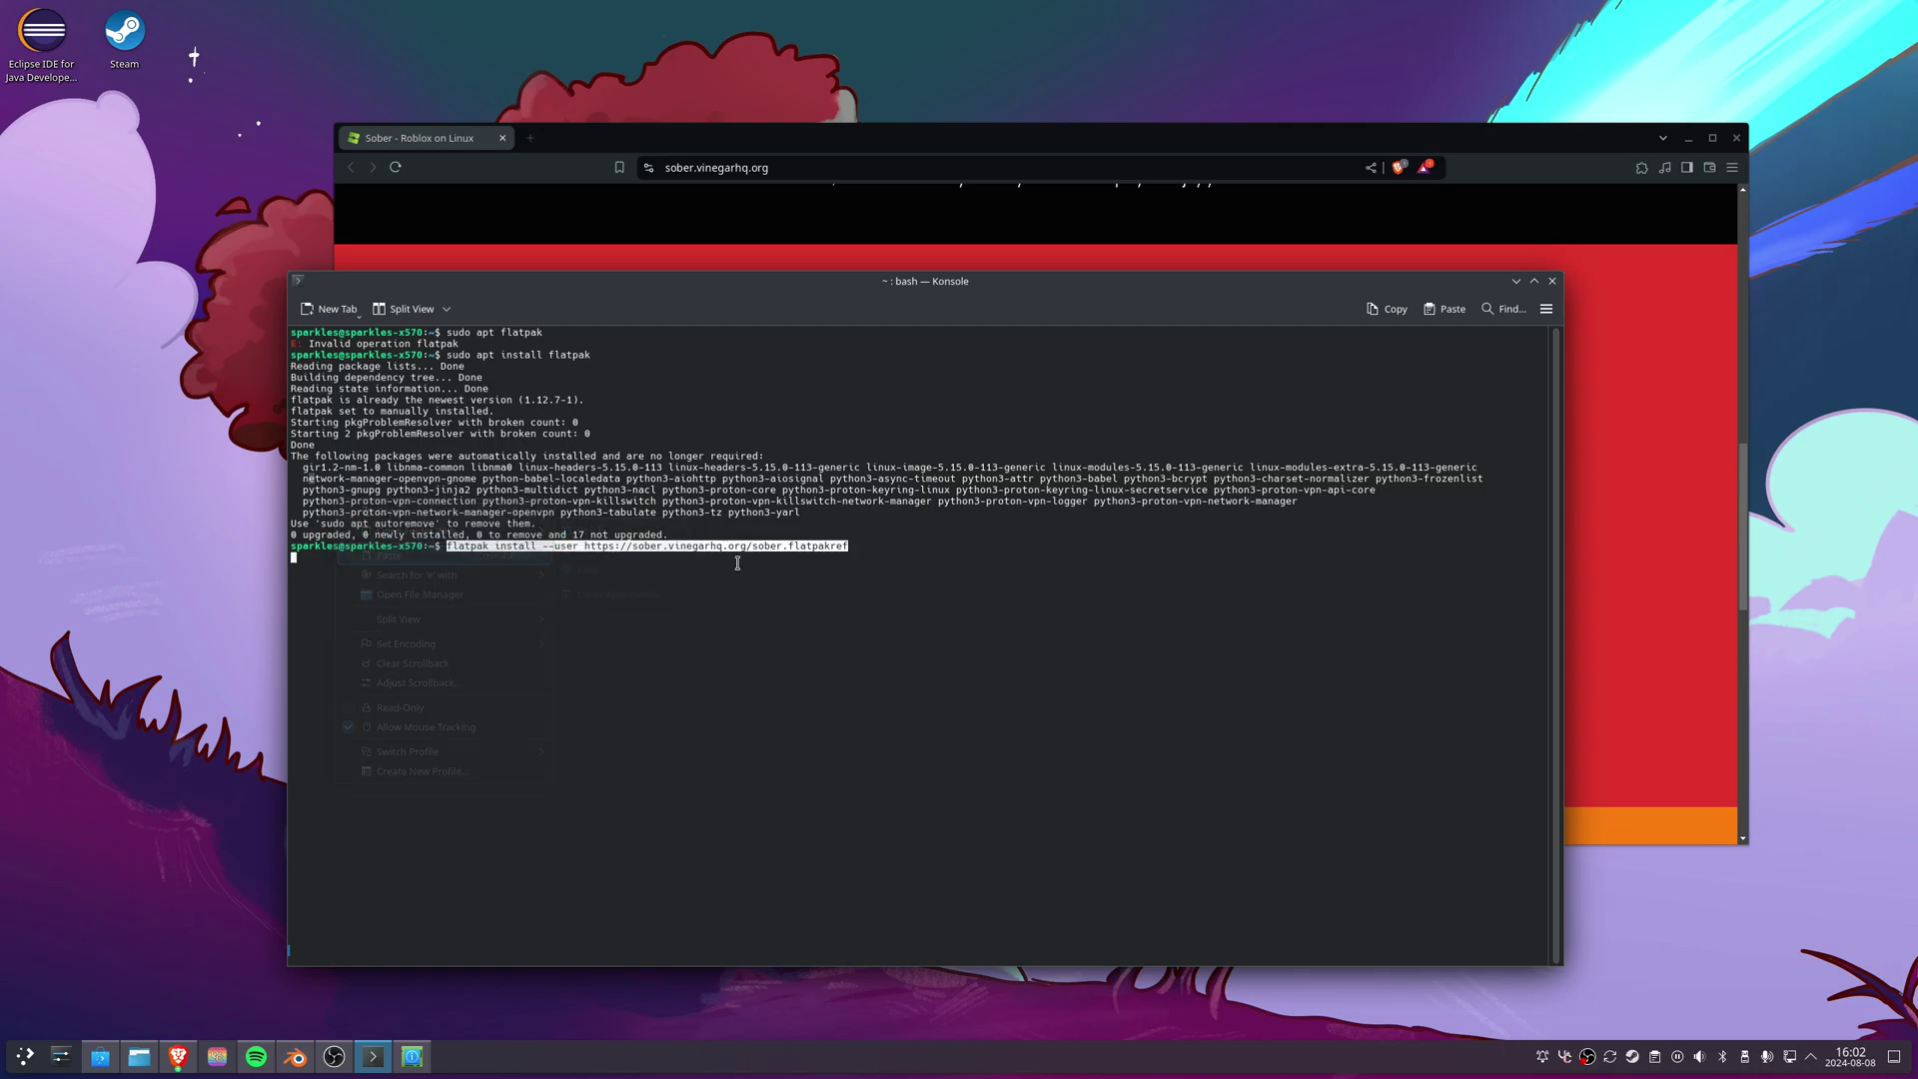
{"action": "key", "text": "Return"}
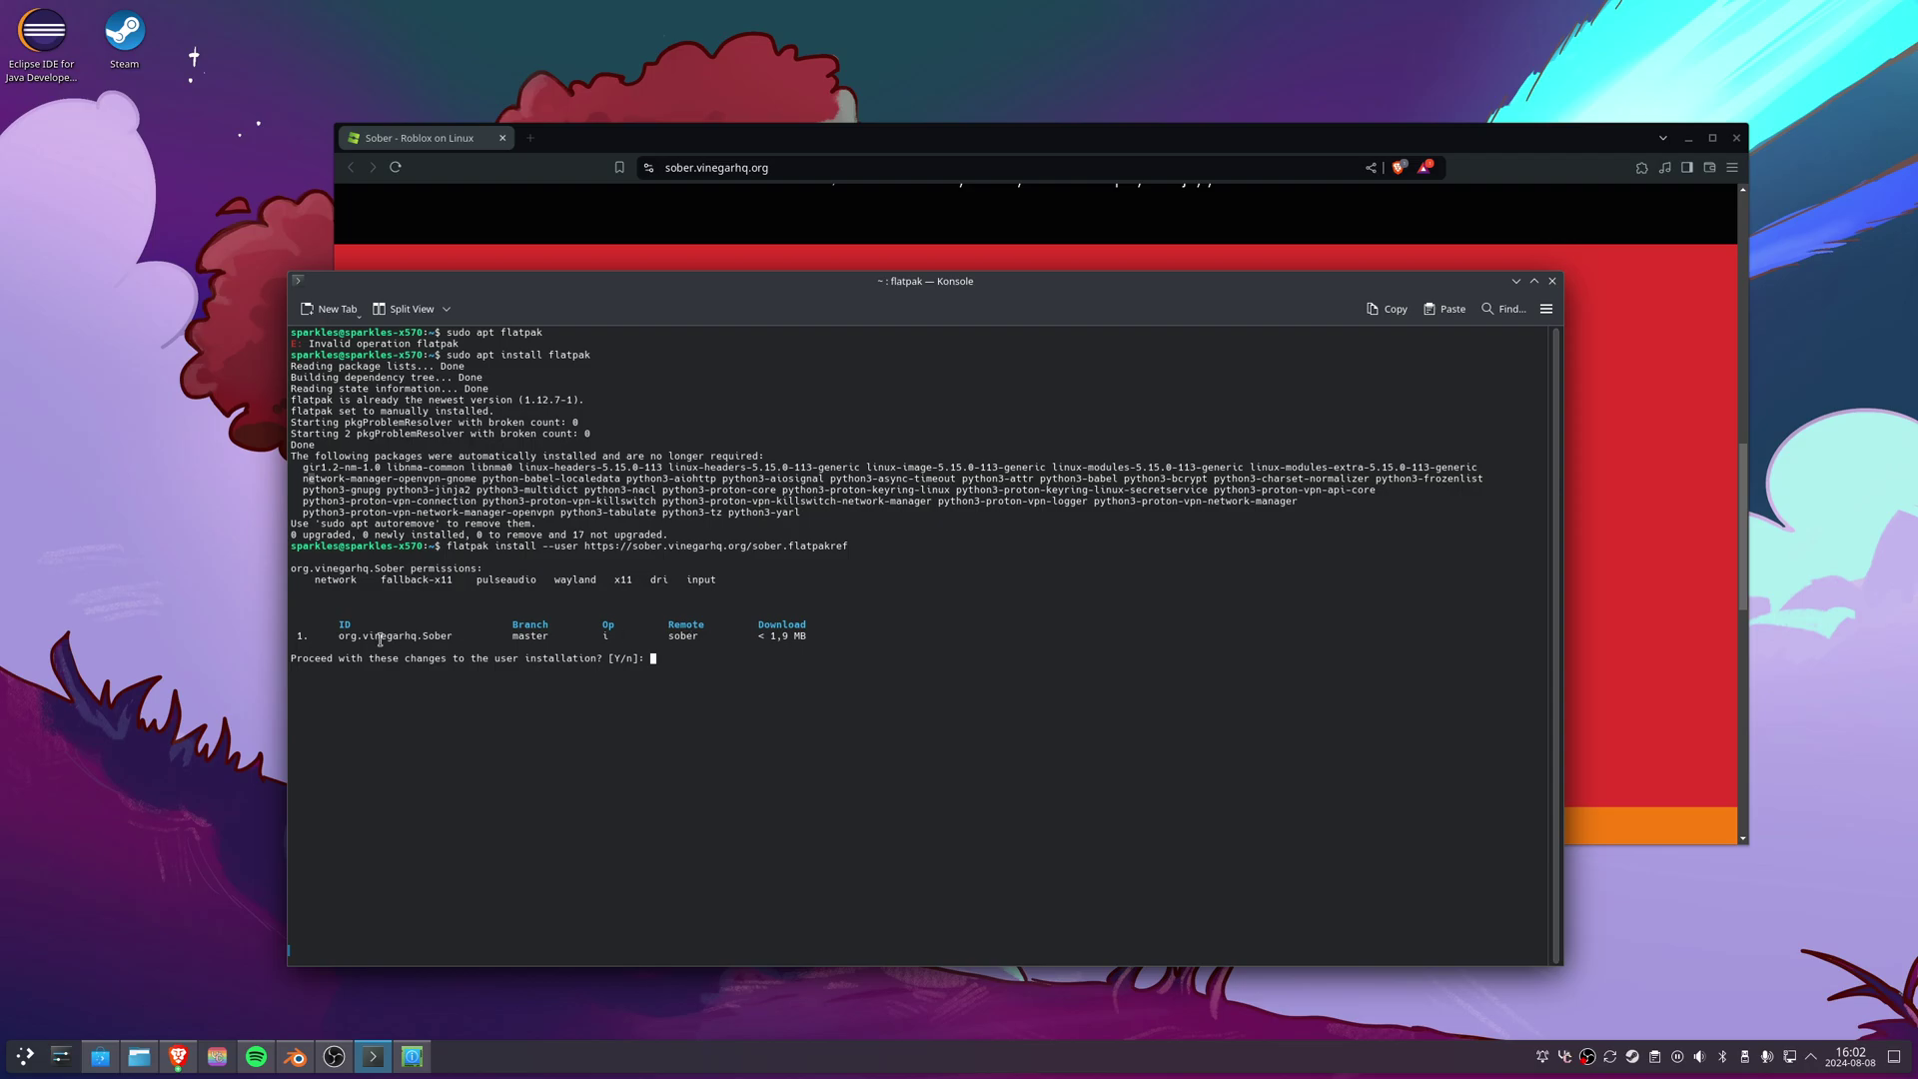
{"action": "key", "text": "Return"}
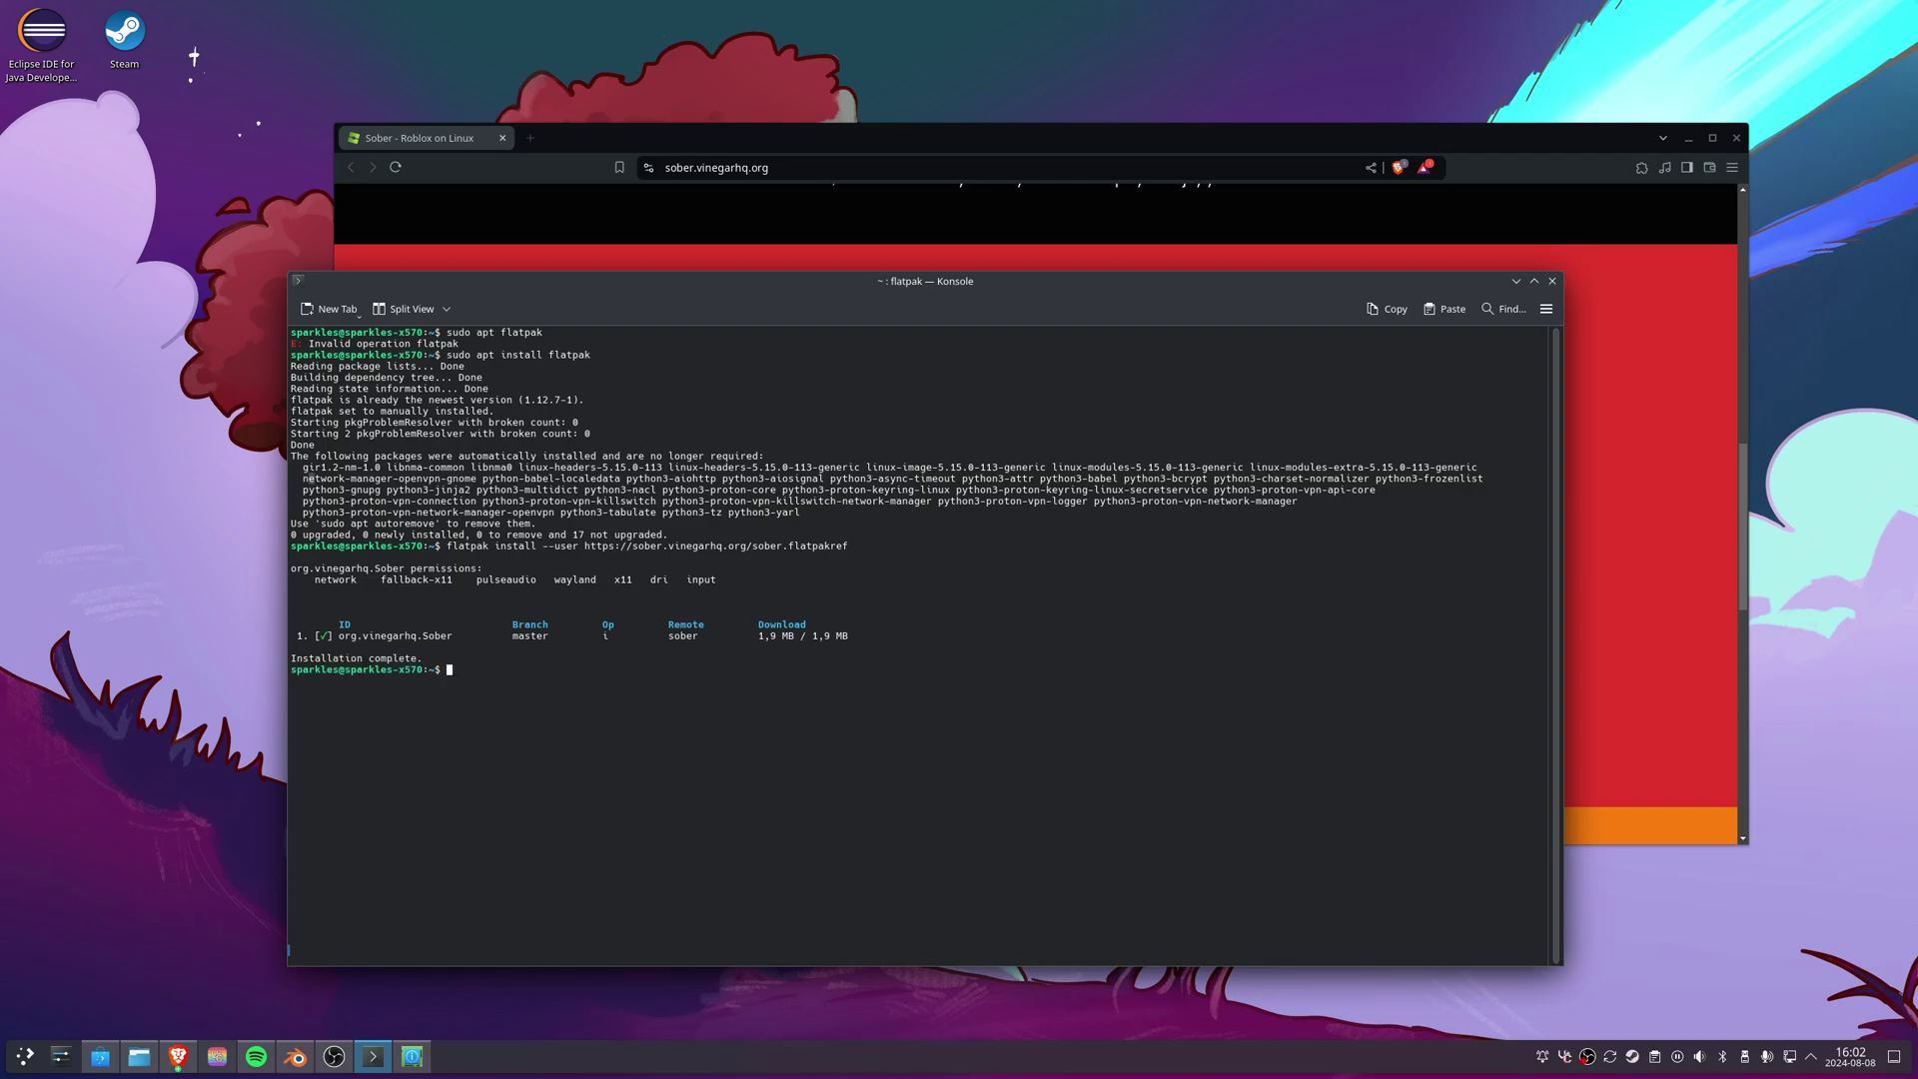
- Launch Sober from the terminal with flatpak run org.vinegarhq.Sober, then reposition and minimize its window
{"action": "type", "text": "flatpak run org.vi"}
{"action": "key", "text": "Tab"}
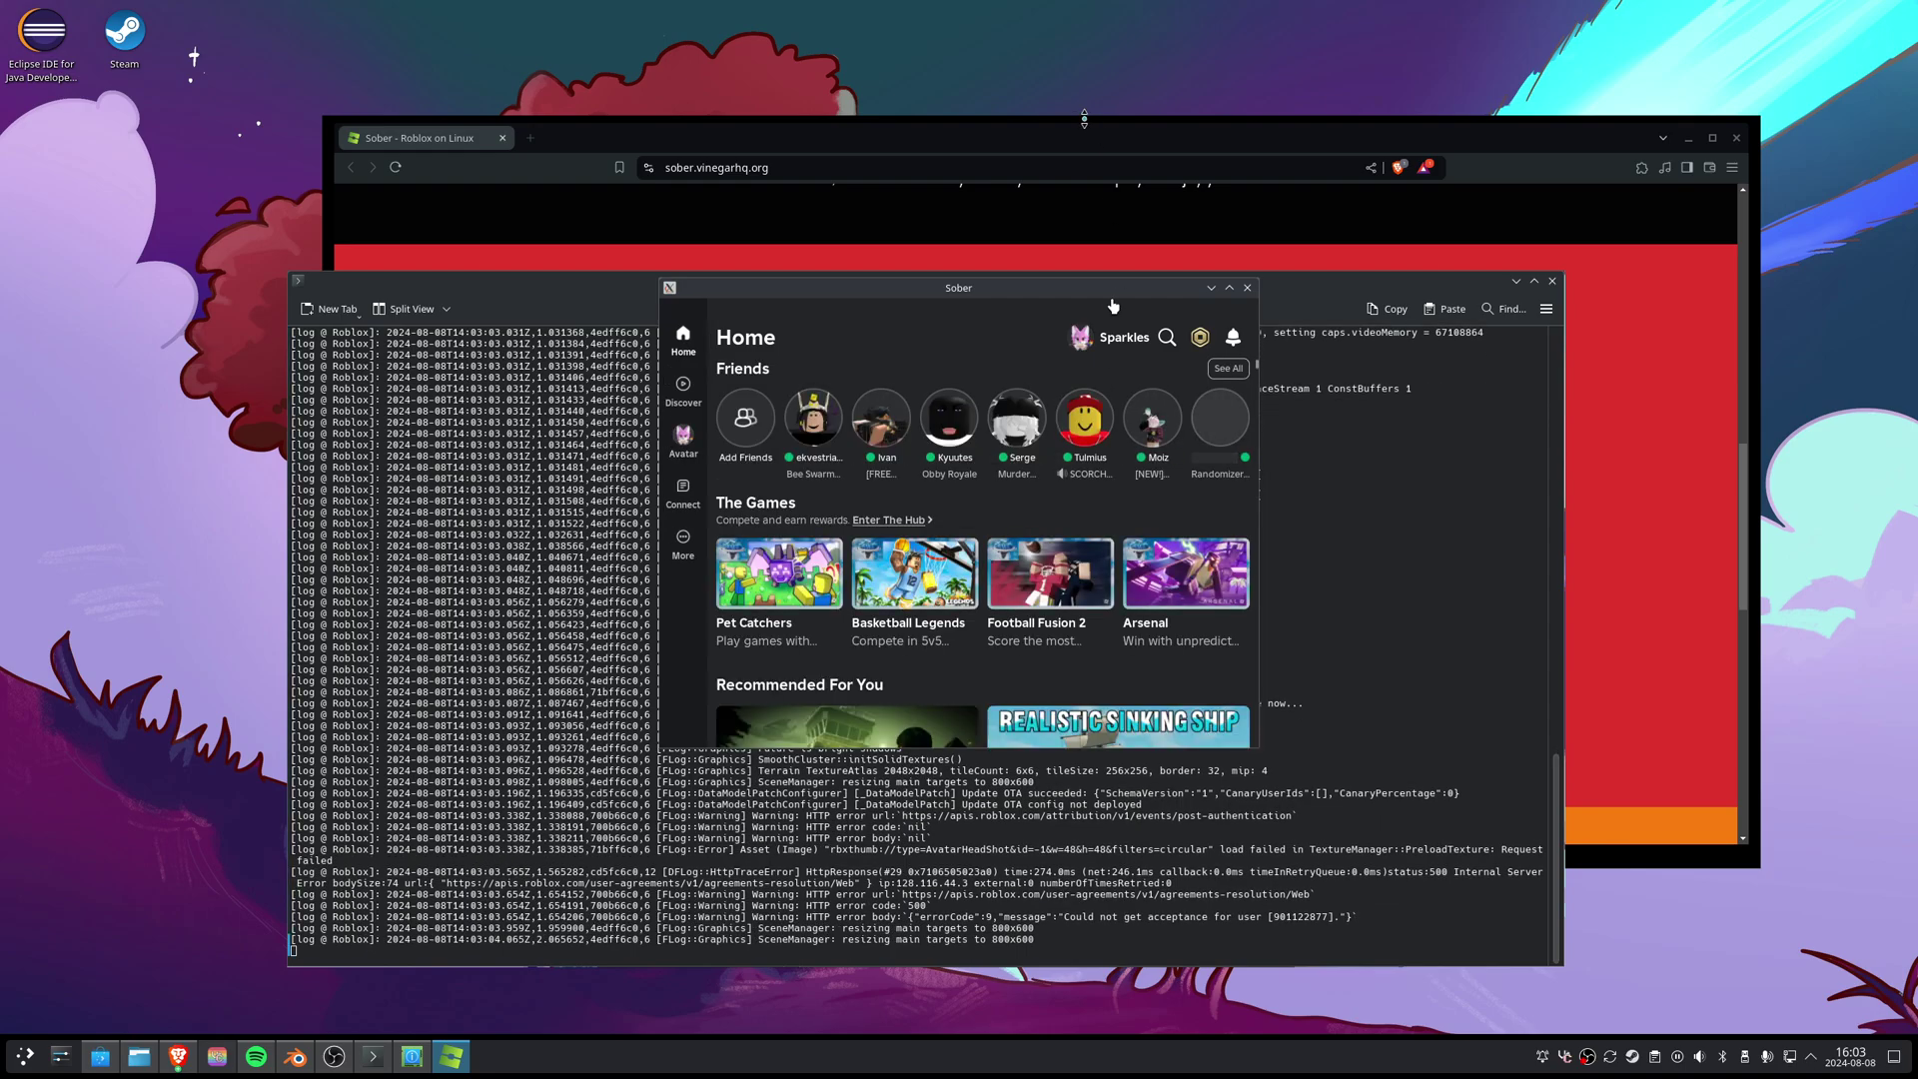
{"action": "left_click_drag", "start_coordinate": [1113, 304], "coordinate": [1169, 436]}
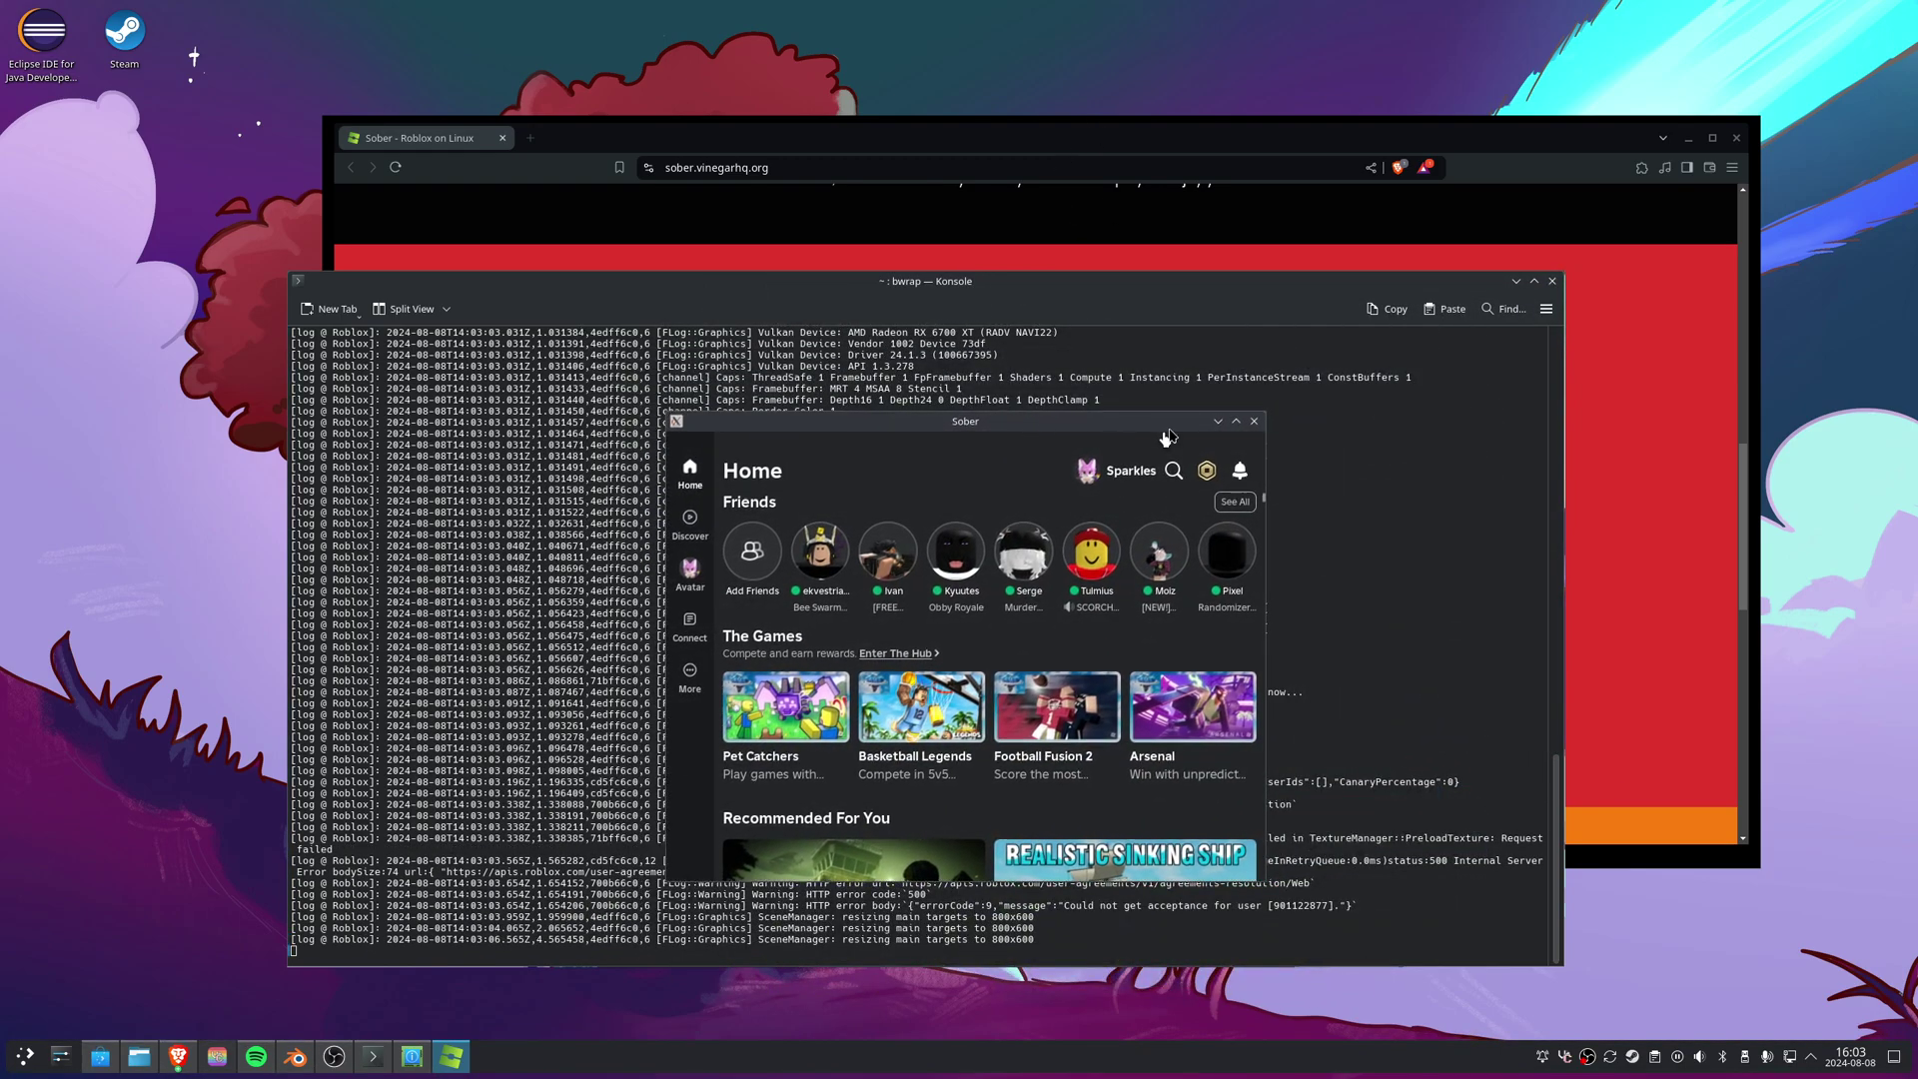
{"action": "left_click", "coordinate": [1217, 421]}
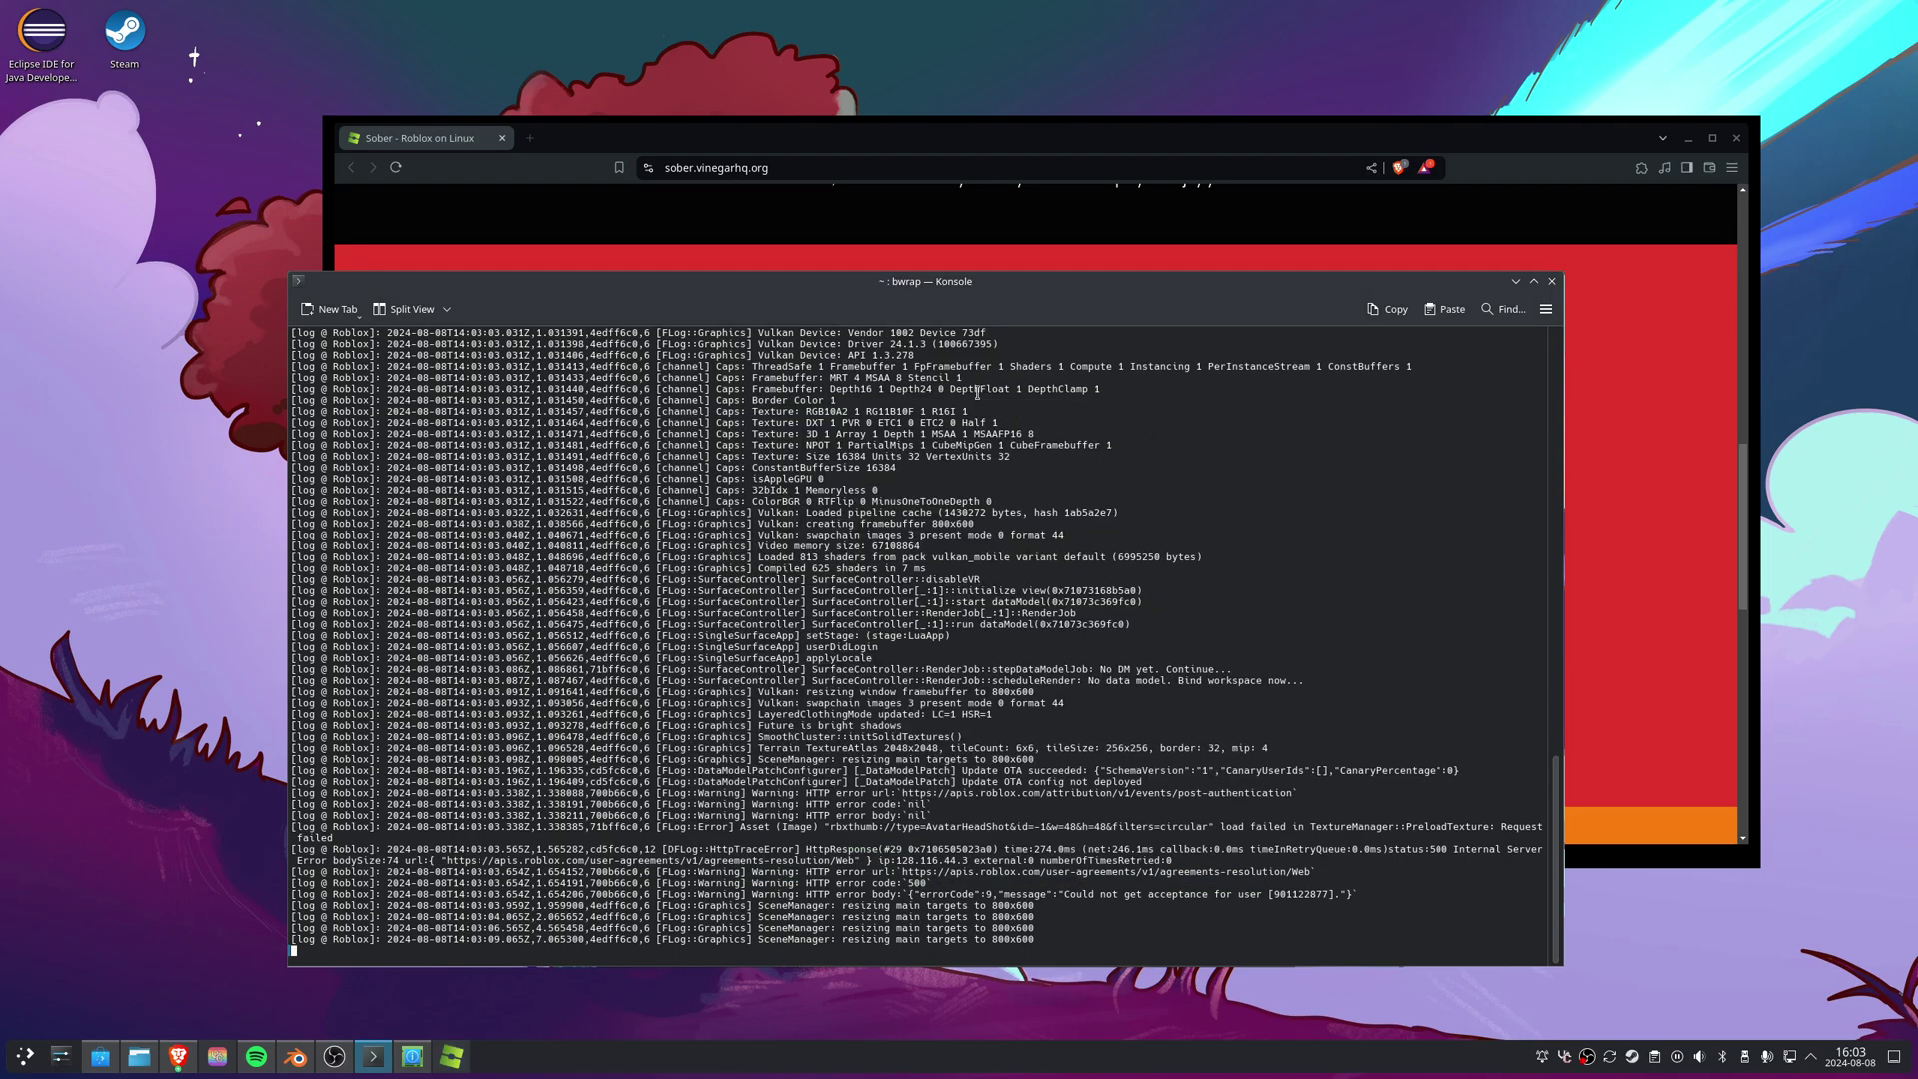
- Reposition the browser window on the desktop and search the web for "roblox x86 APK" in a new browser tab
{"action": "left_click_drag", "start_coordinate": [584, 142], "coordinate": [620, 103]}
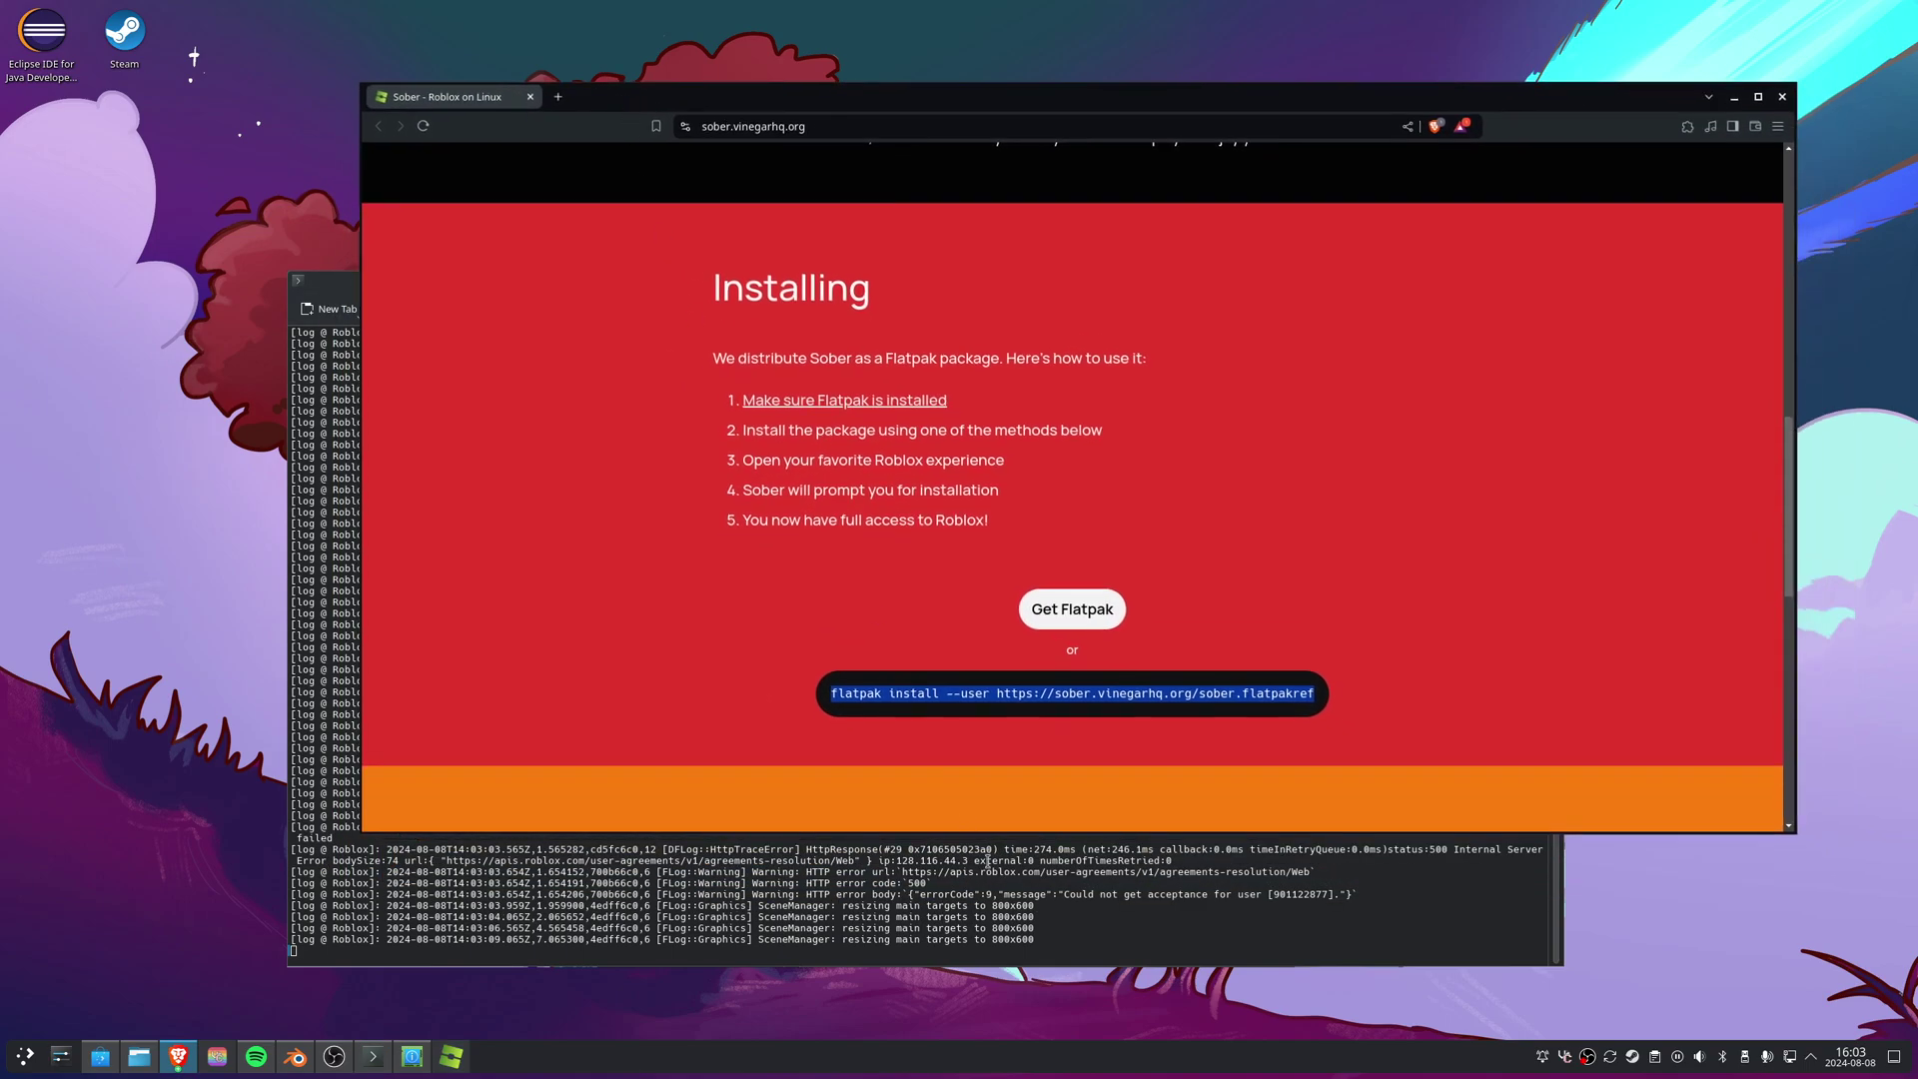
{"action": "left_click", "coordinate": [1108, 937]}
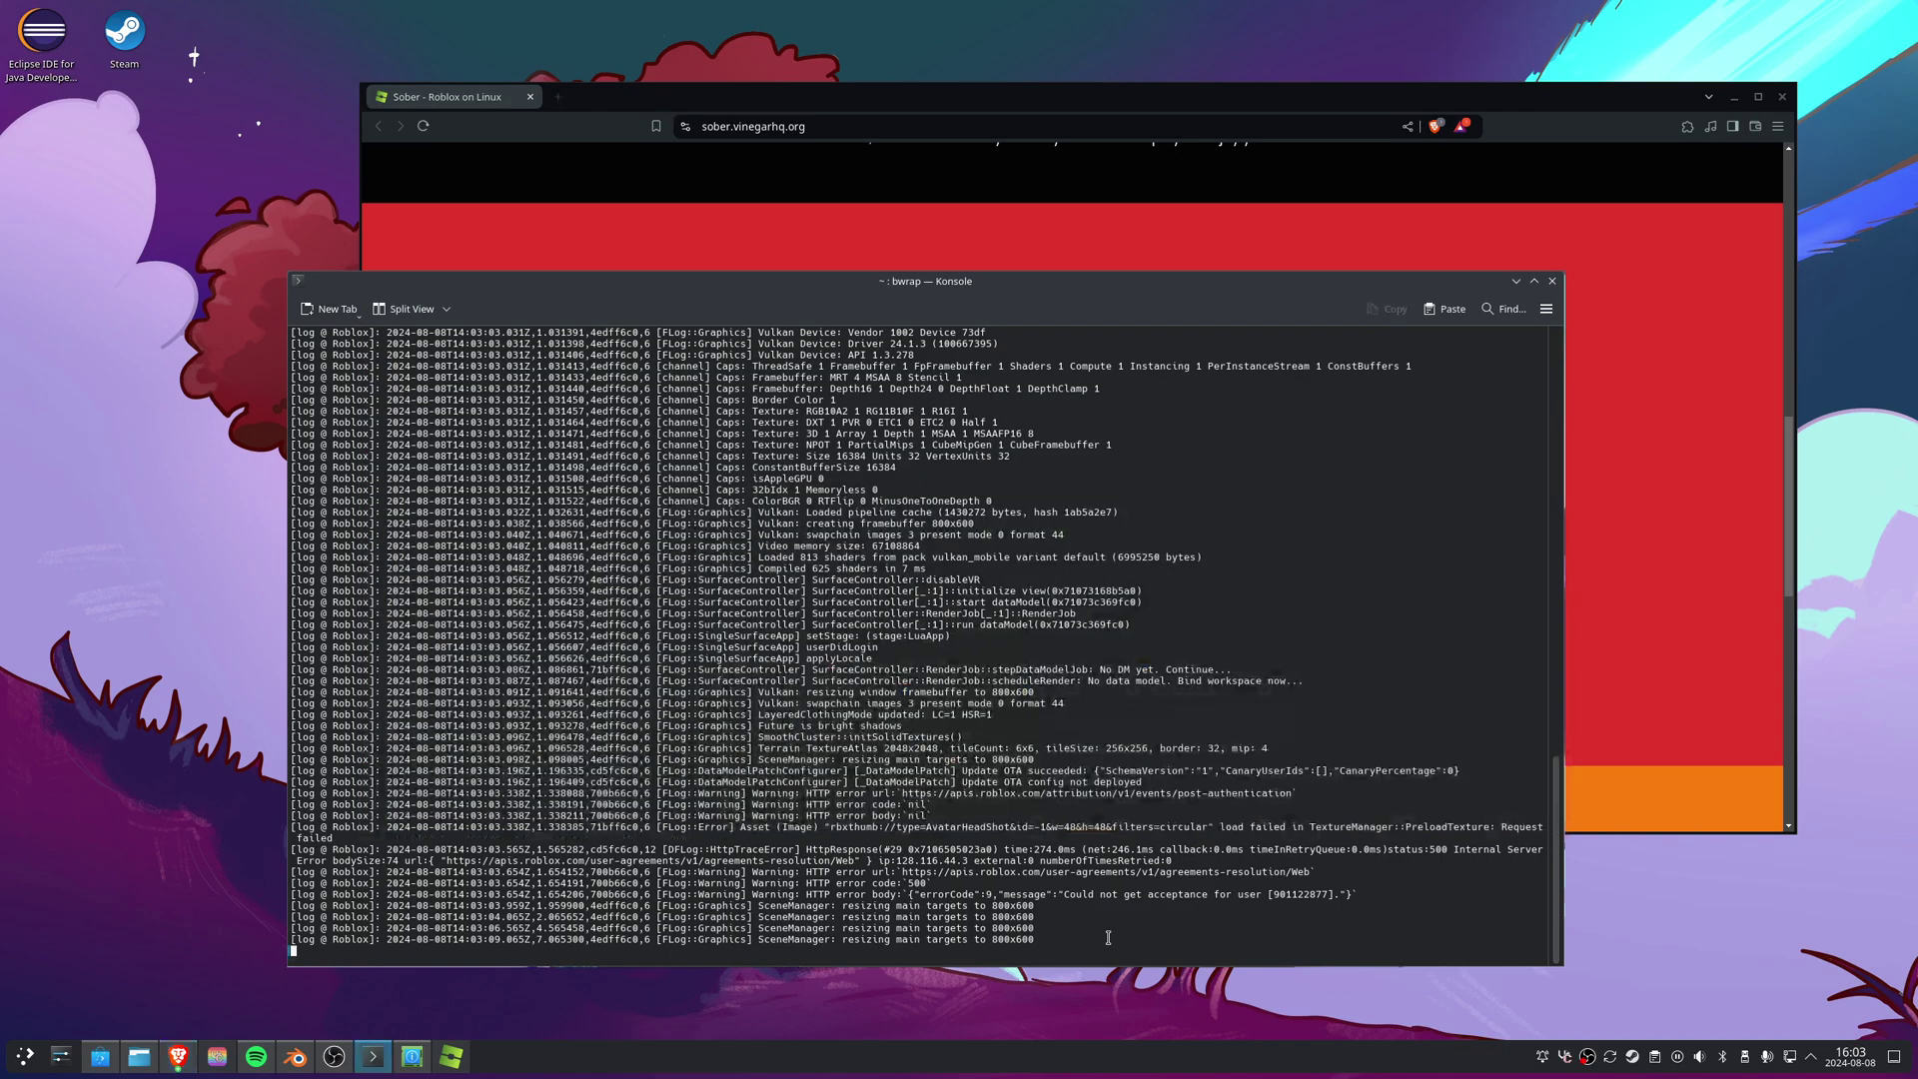
{"action": "left_click", "coordinate": [560, 99]}
{"action": "type", "text": "r"}
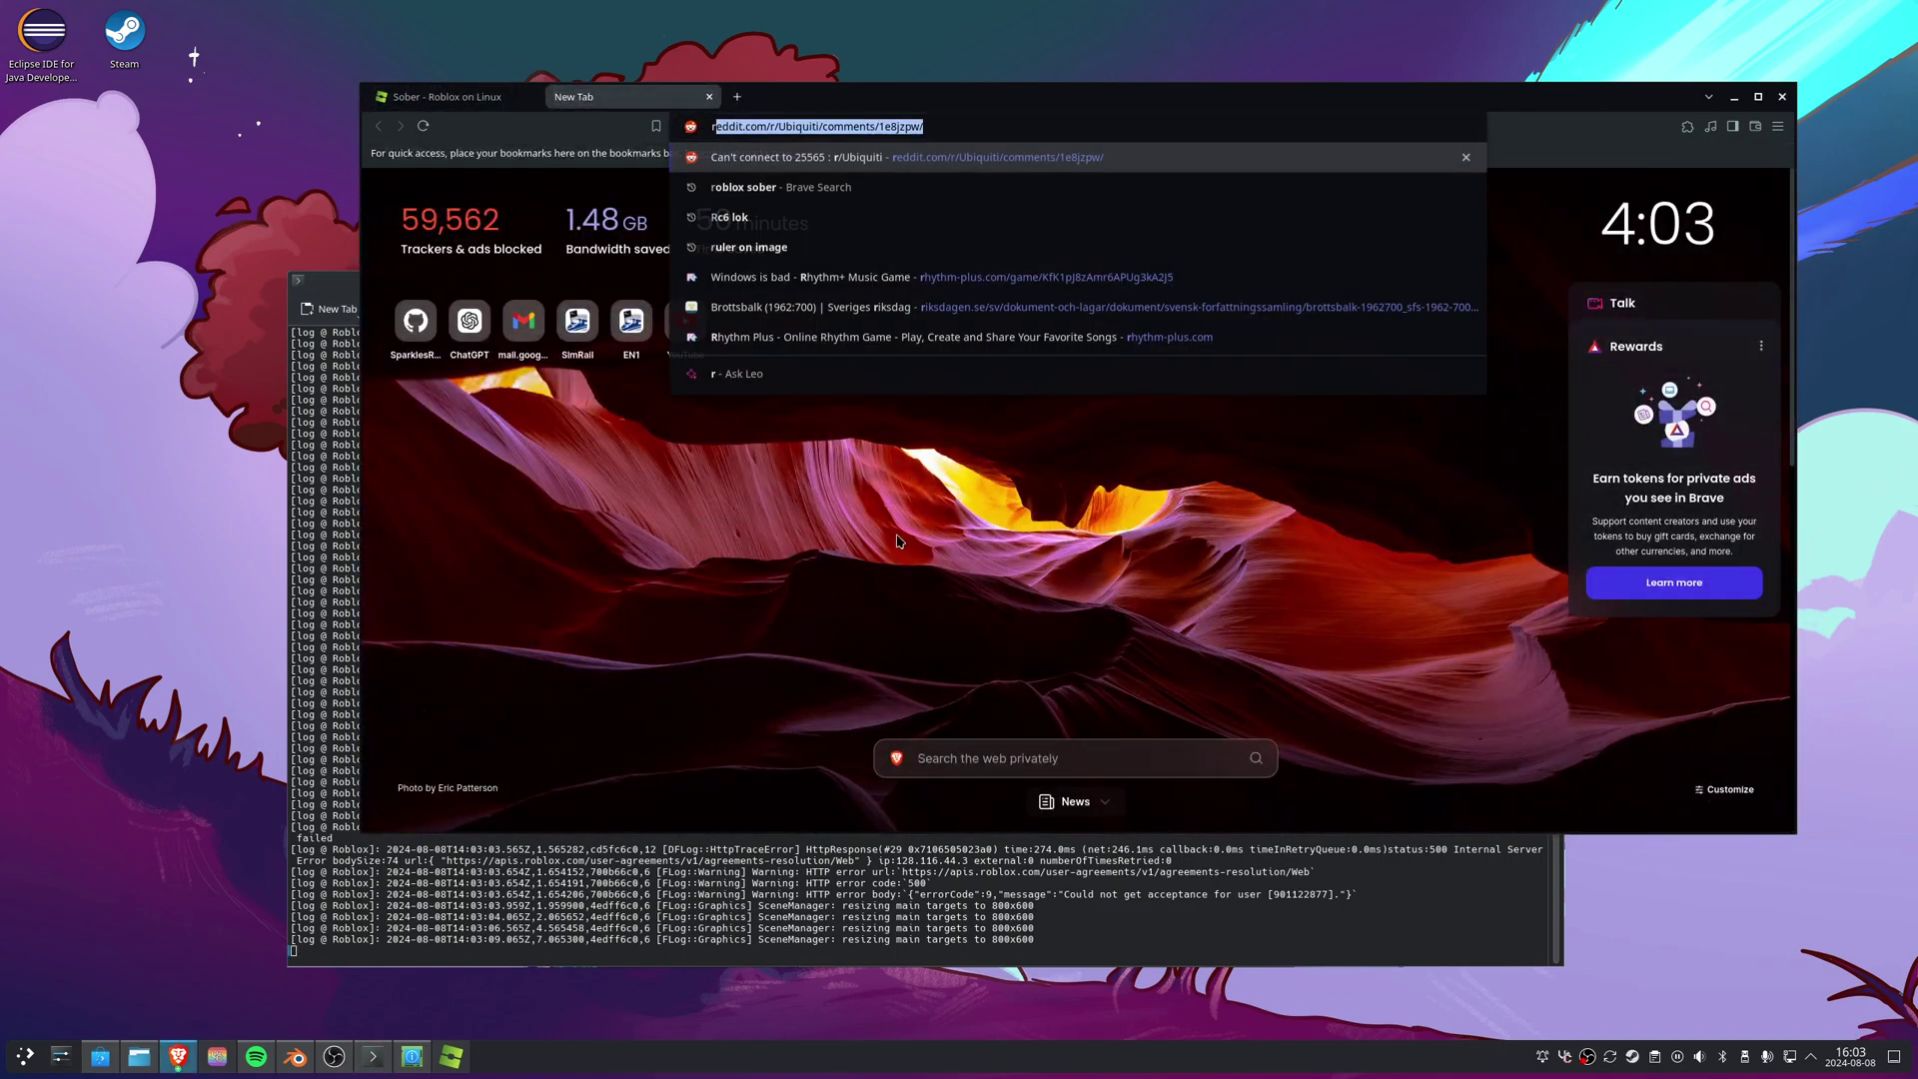
{"action": "type", "text": "oblox"}
{"action": "key", "text": "Down"}
{"action": "key", "text": "Down"}
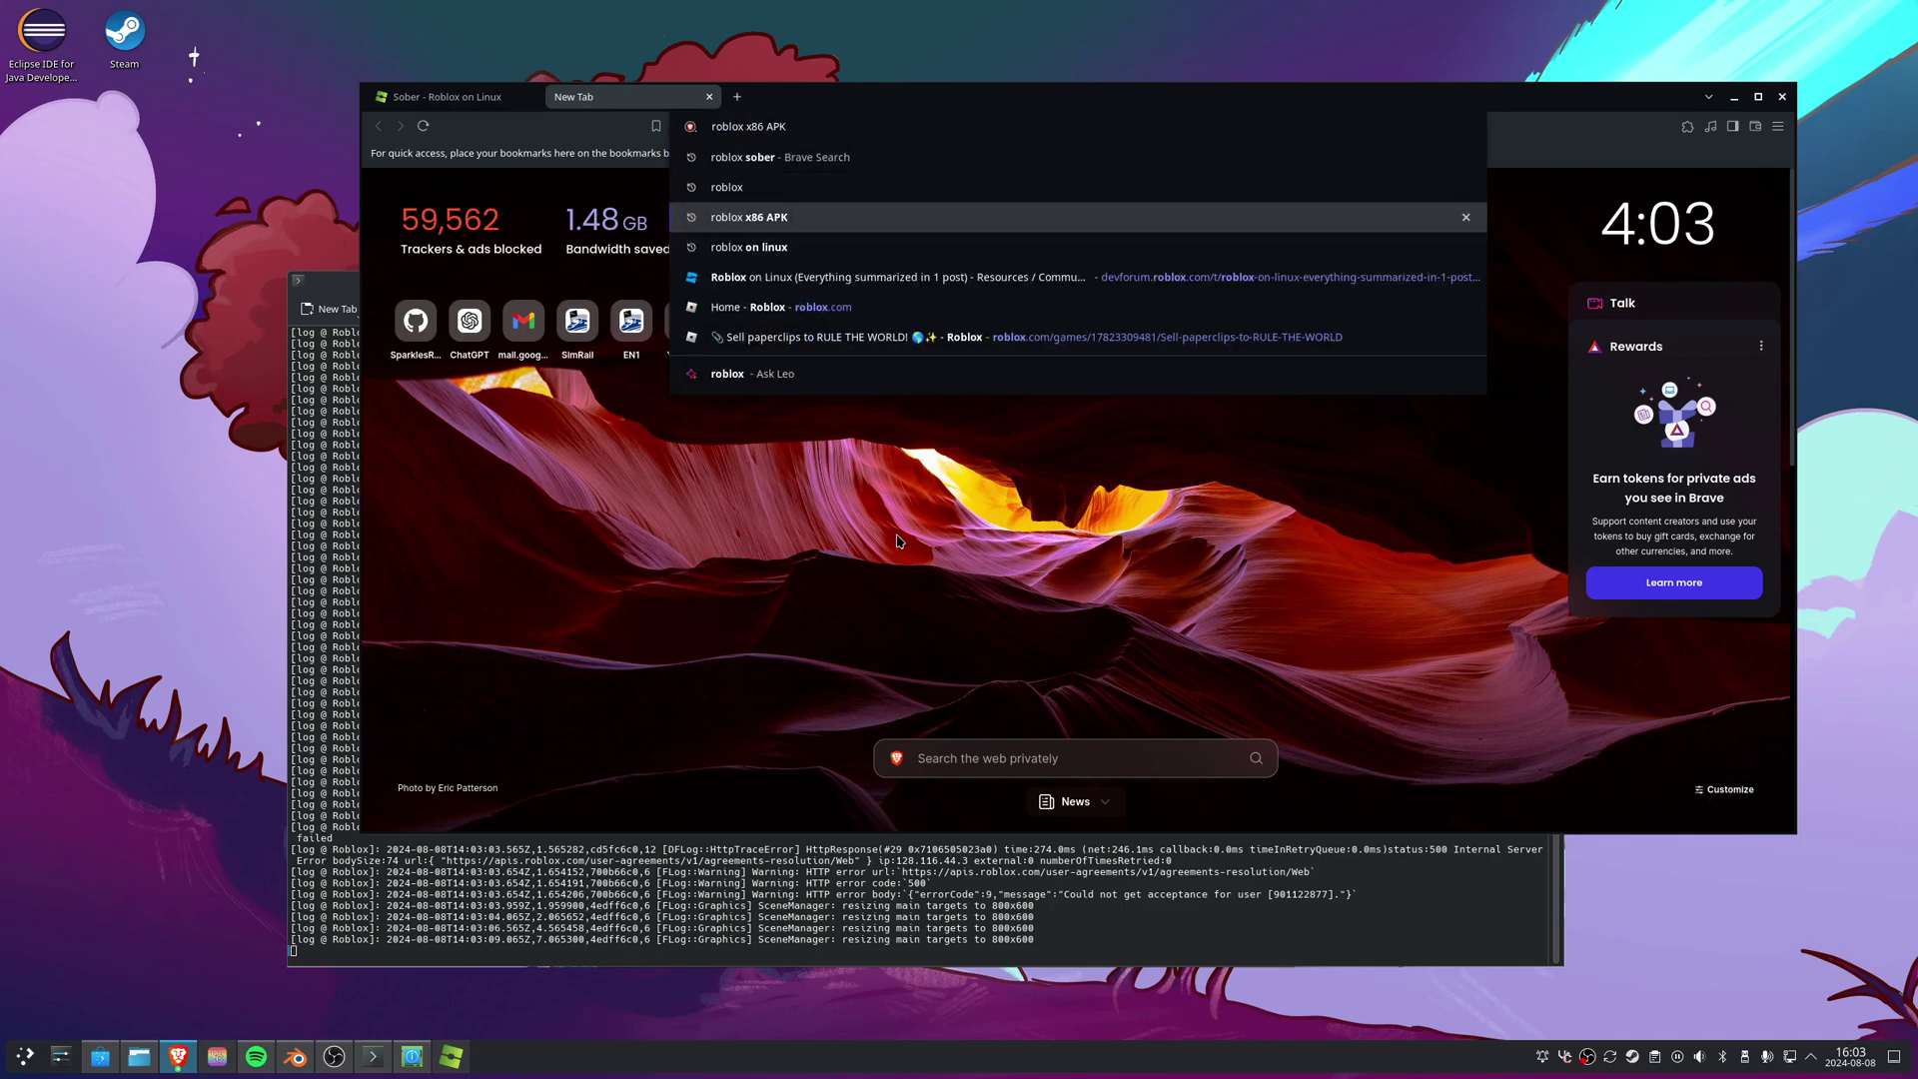
{"action": "key", "text": "Return"}
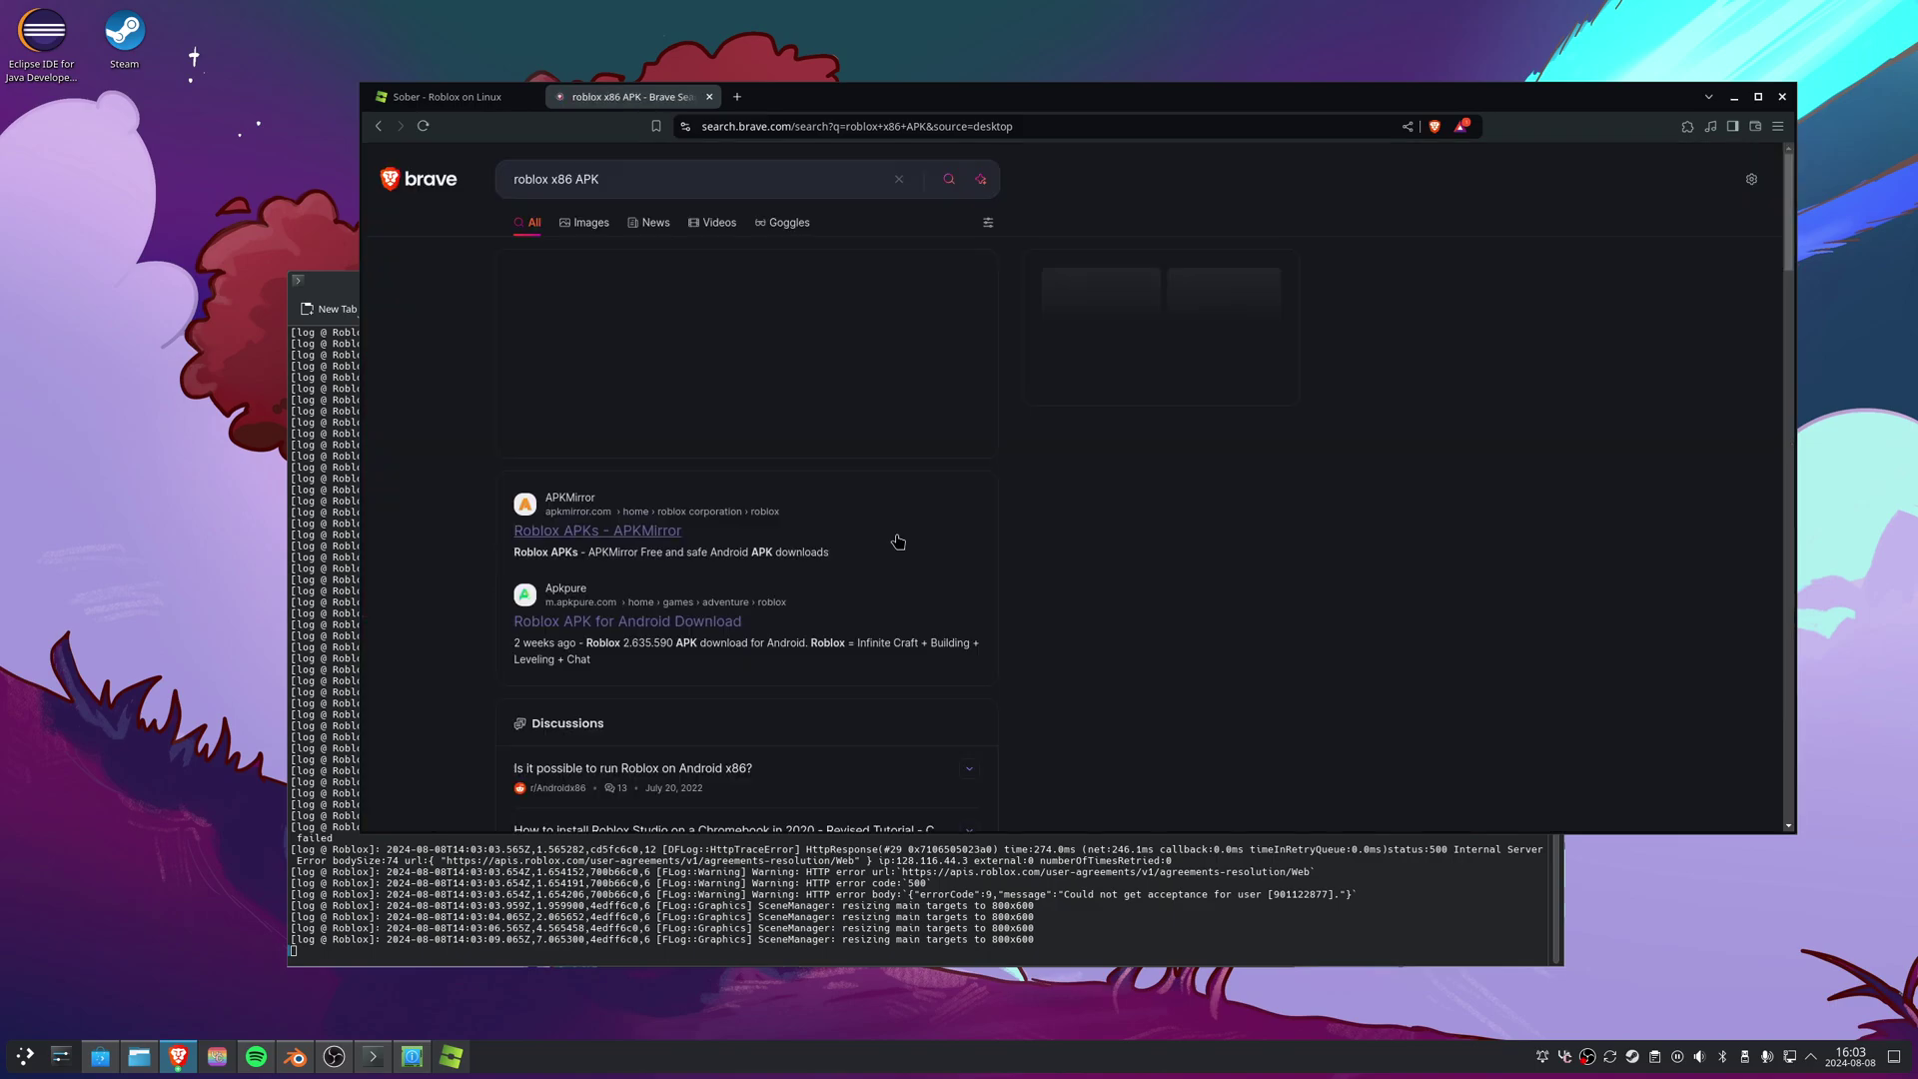
{"action": "left_click", "coordinate": [538, 540]}
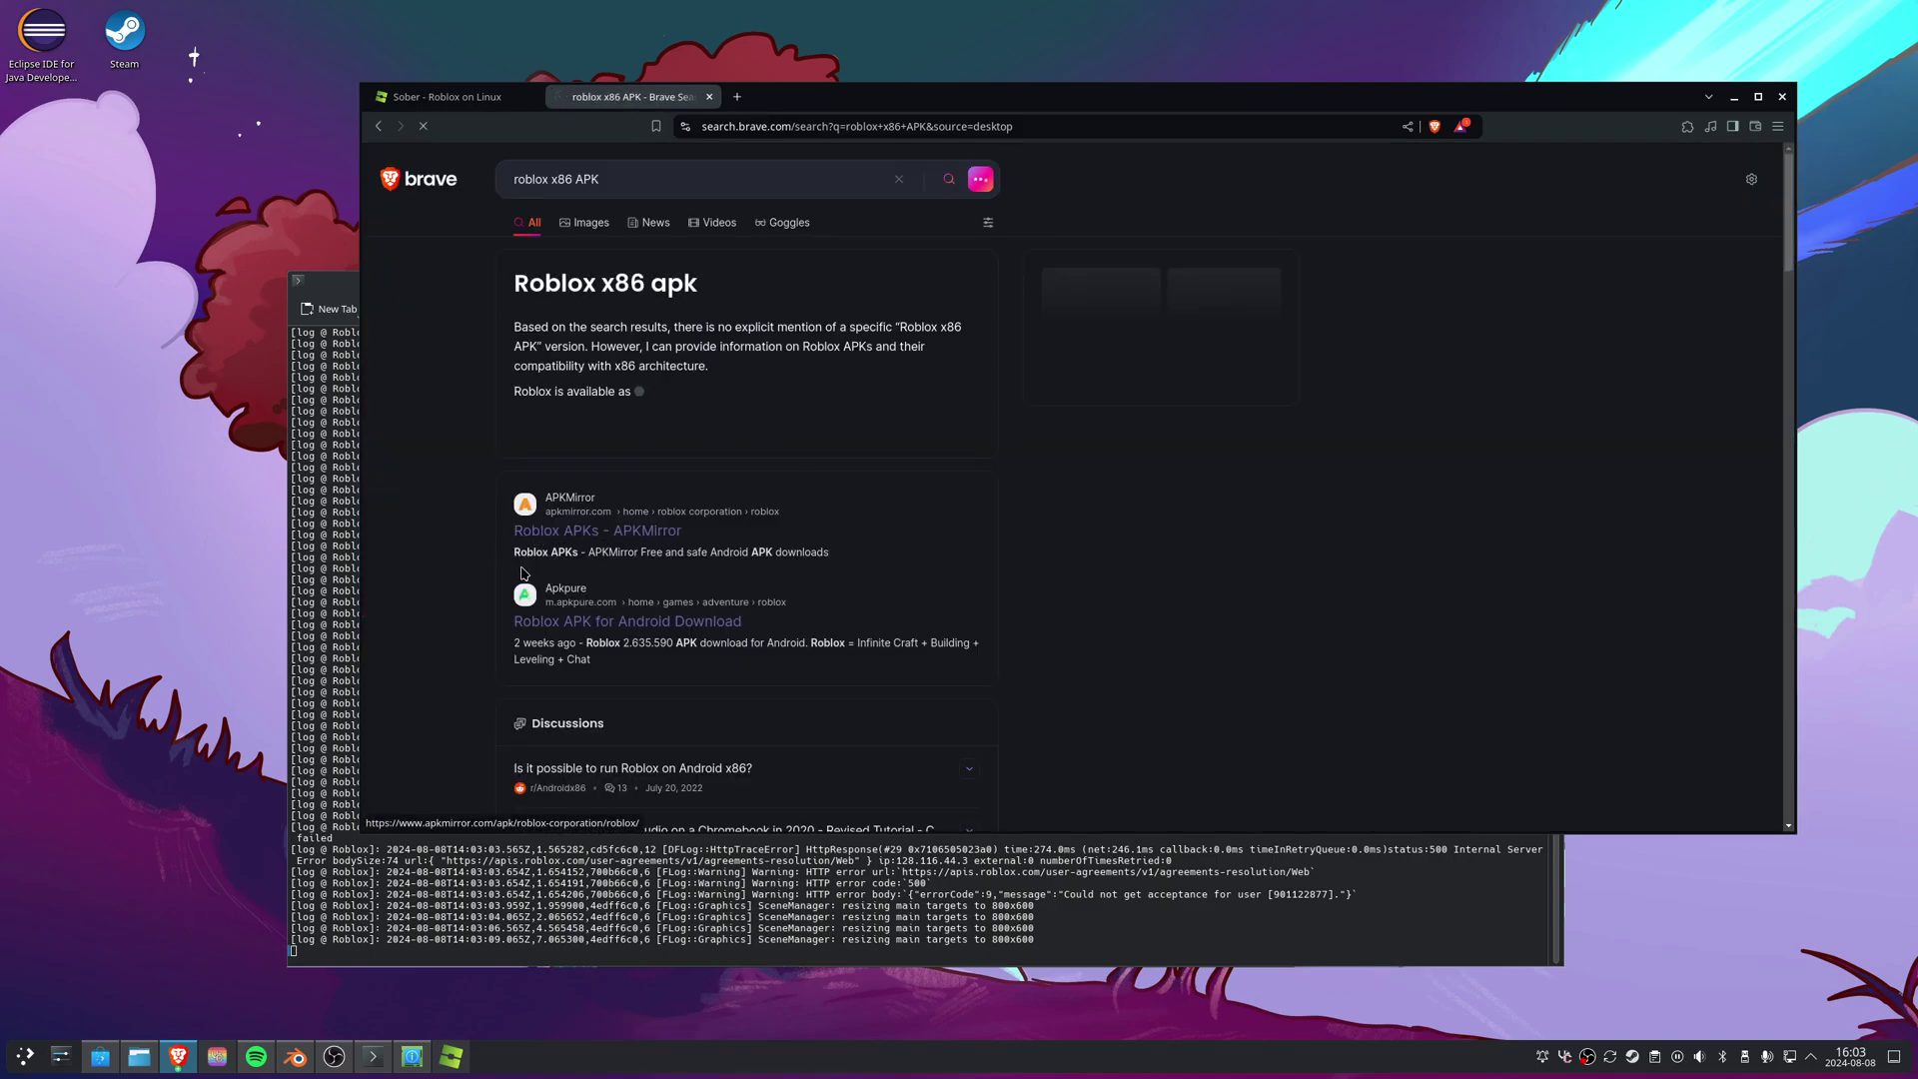
{"action": "scroll", "coordinate": [548, 540], "scroll_direction": "down", "scroll_amount": 1}
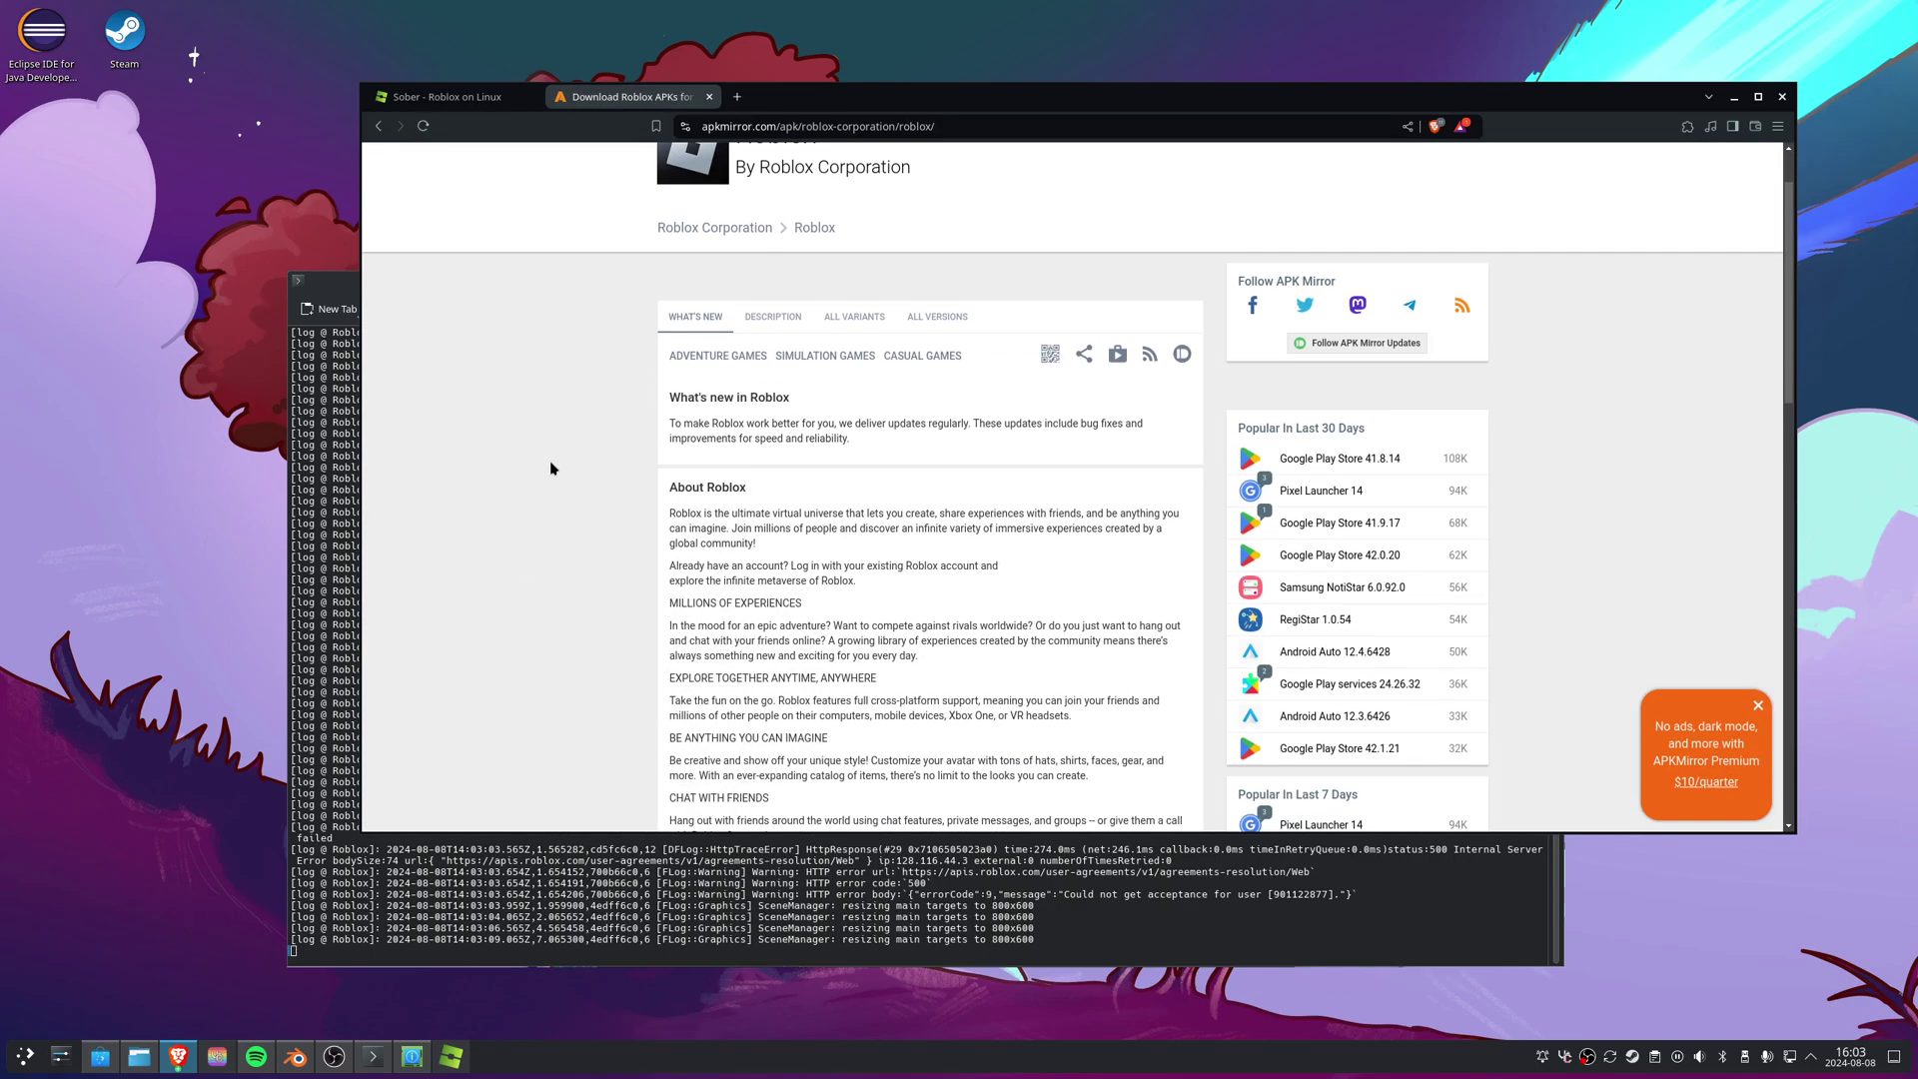
{"action": "scroll", "coordinate": [550, 459], "scroll_direction": "down", "scroll_amount": 2}
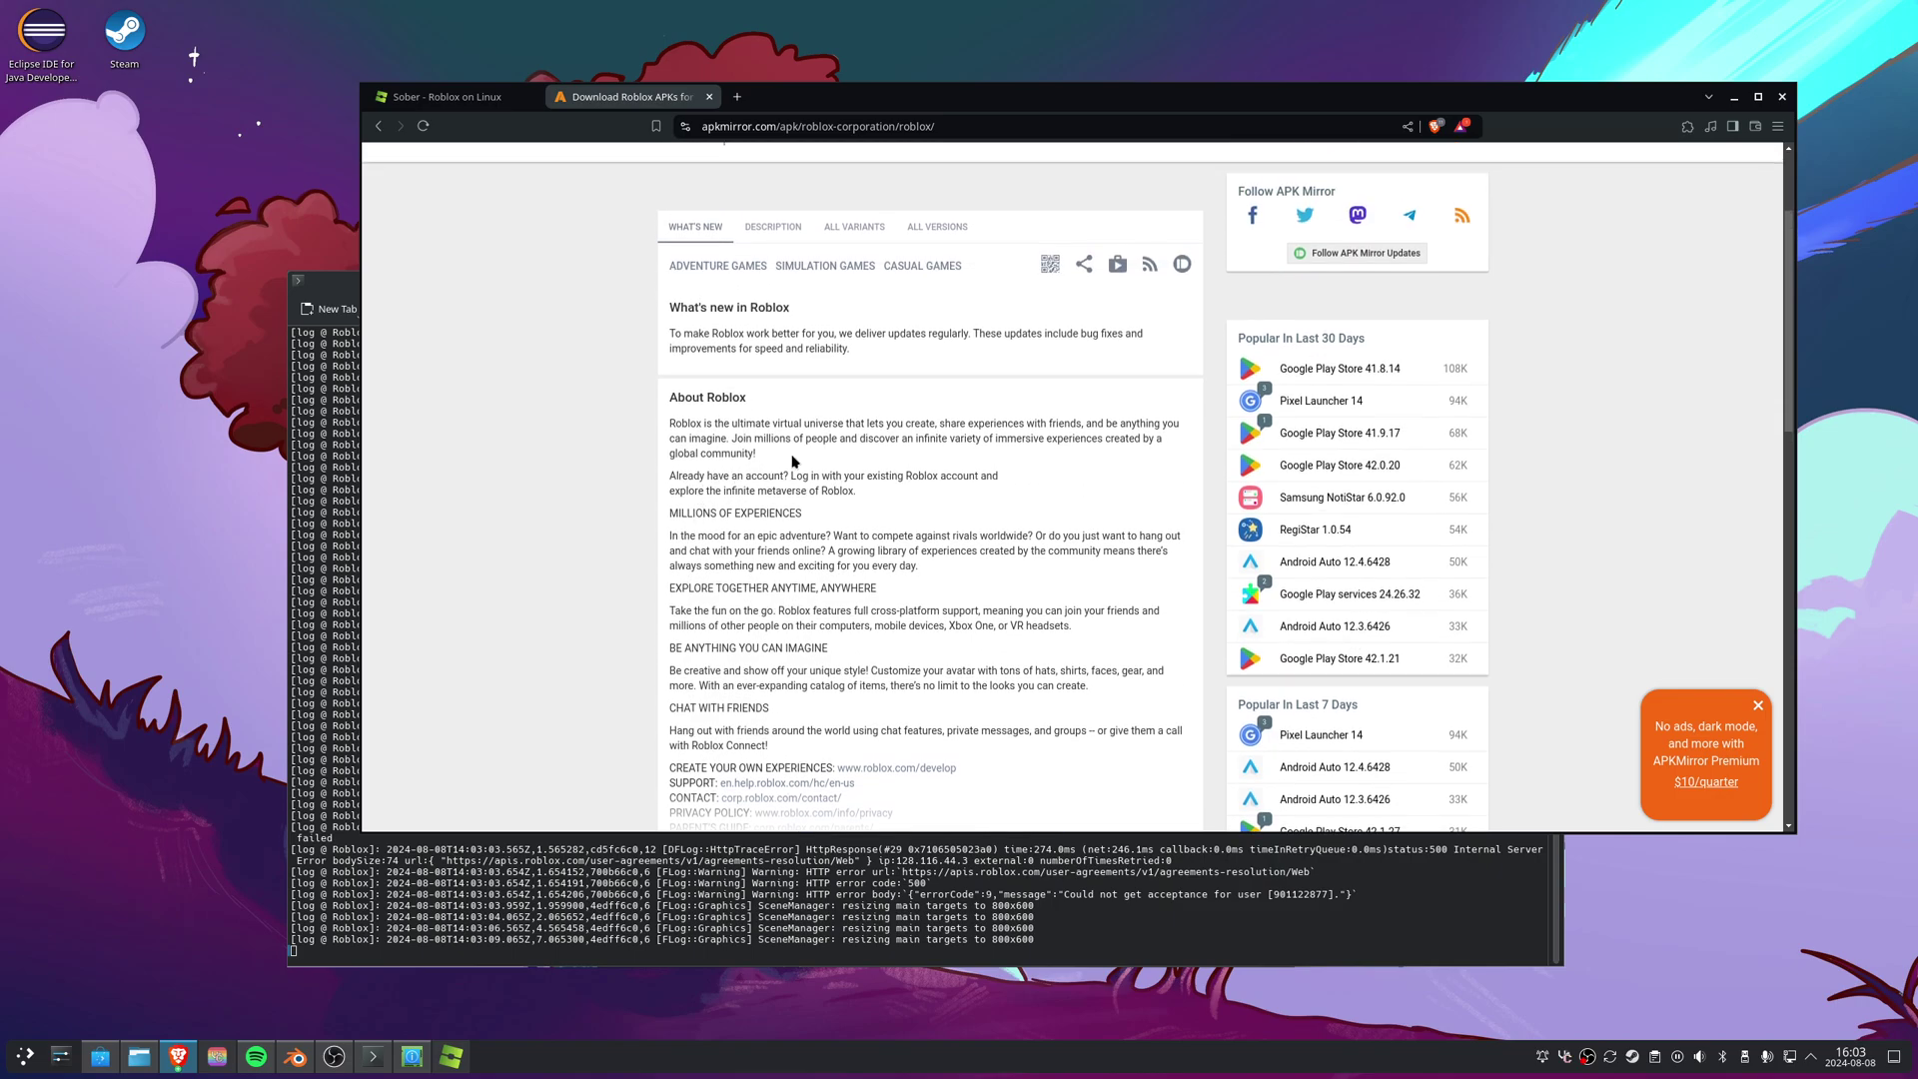
{"action": "scroll", "coordinate": [796, 462], "scroll_direction": "up", "scroll_amount": 3}
{"action": "key", "text": "alt+Left"}
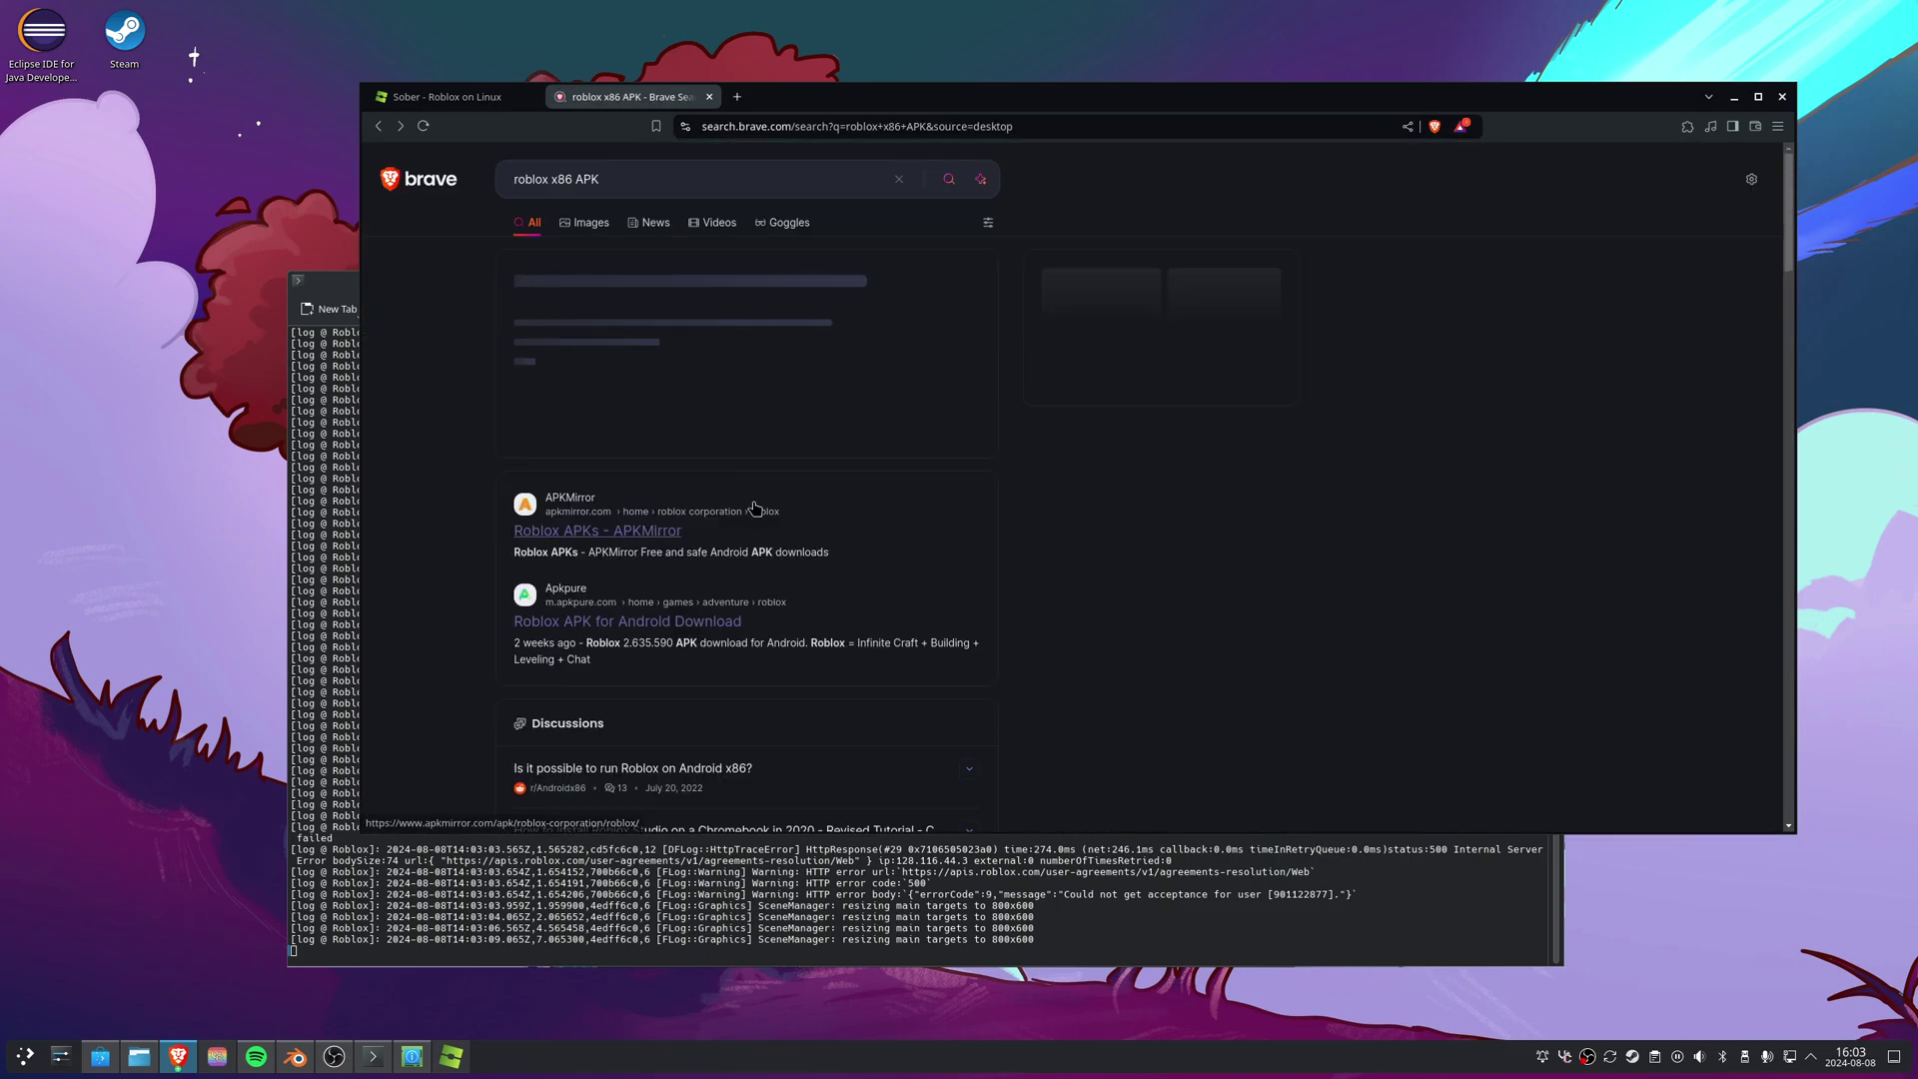
- Open the Roblox APKs result on APKMirror and go to release 2.636.626 of the universal (Android 6.0+) variant
{"action": "scroll", "coordinate": [754, 450], "scroll_direction": "down", "scroll_amount": 1}
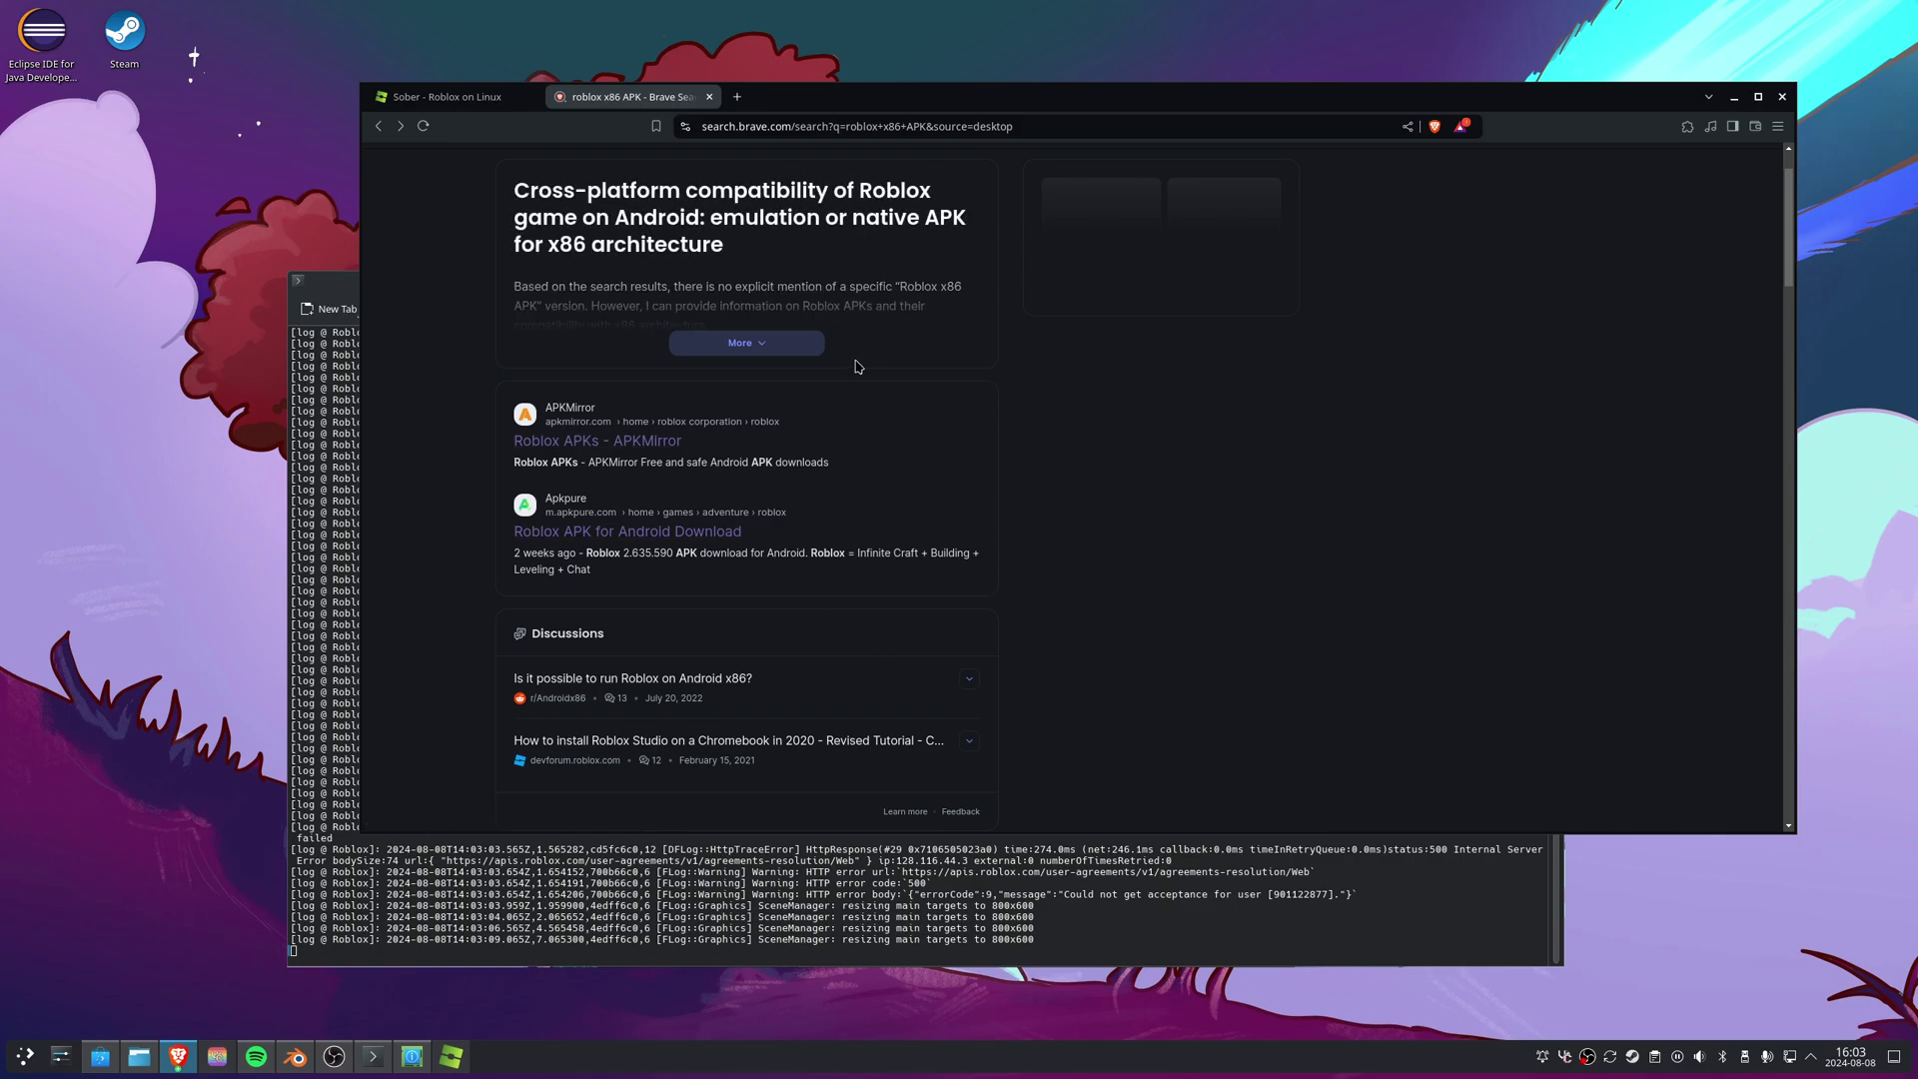
{"action": "left_click", "coordinate": [639, 445]}
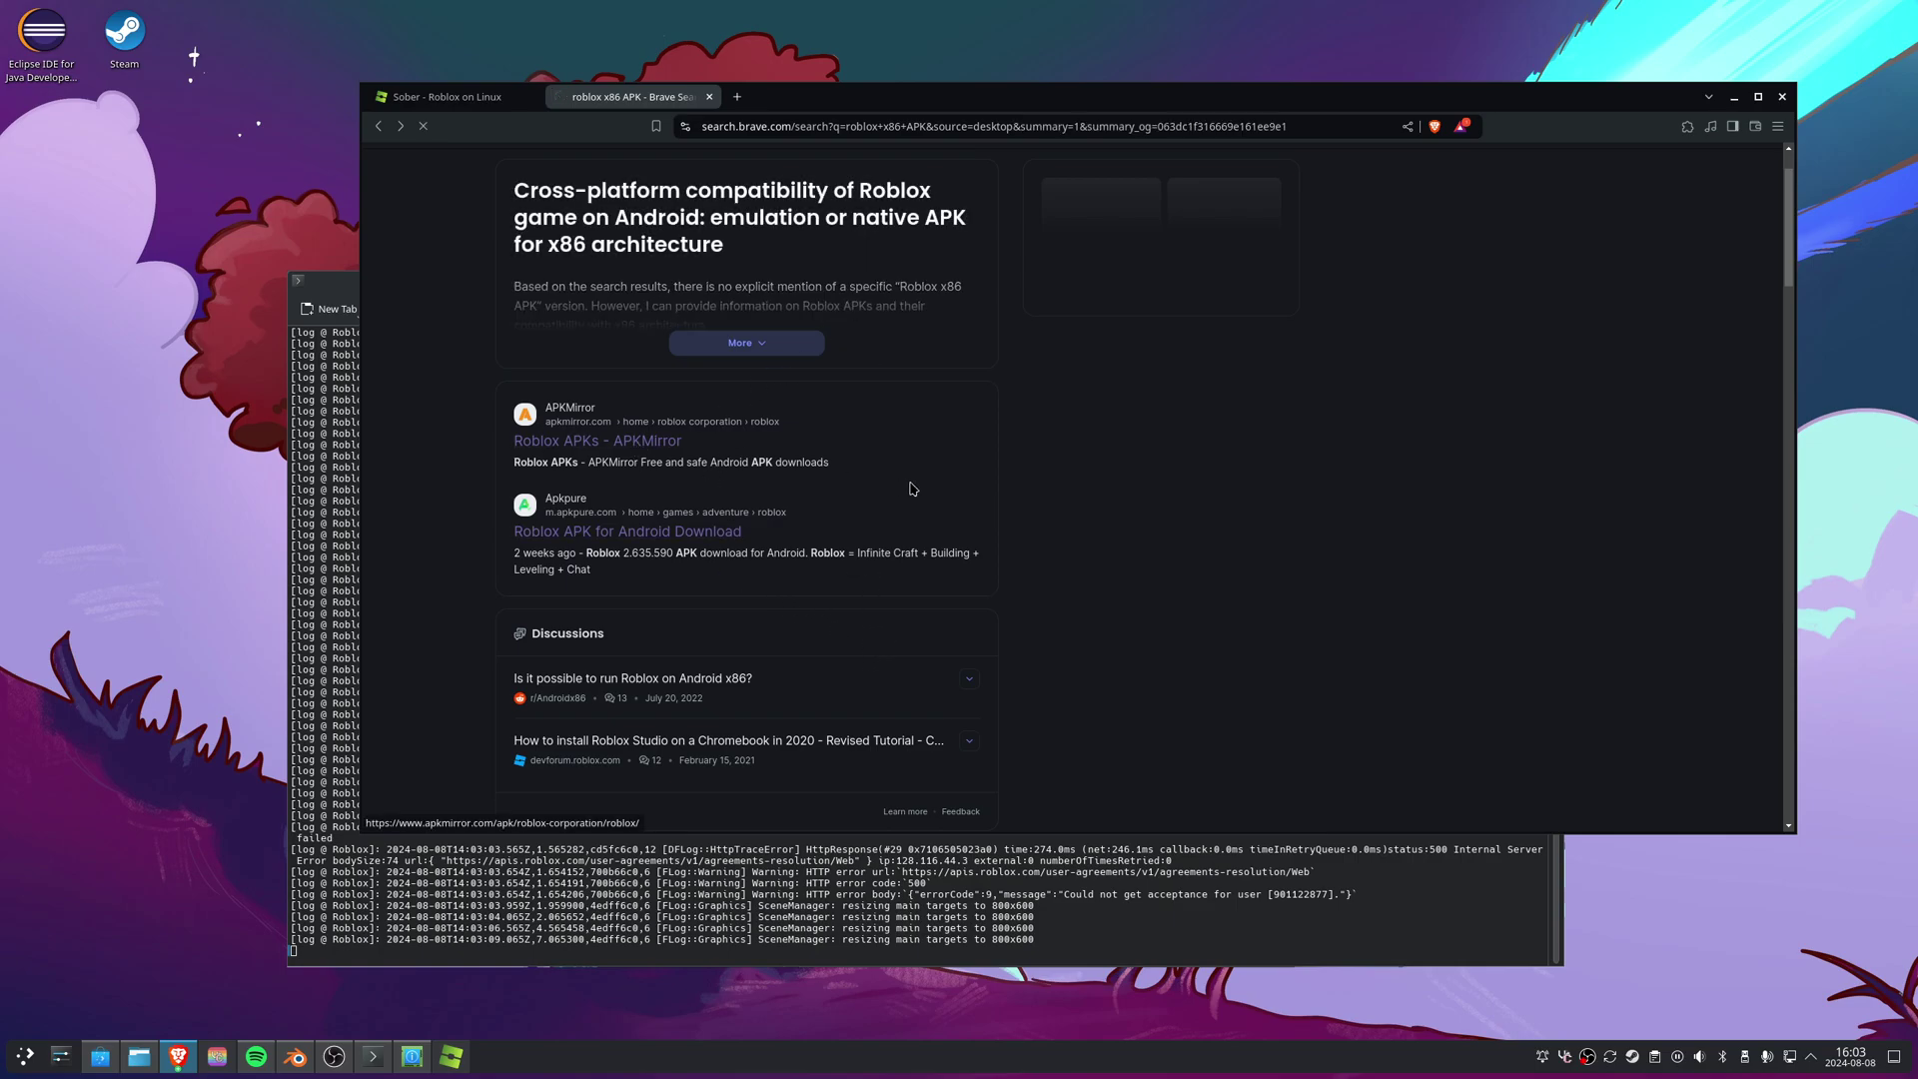
{"action": "scroll", "coordinate": [899, 449], "scroll_direction": "down", "scroll_amount": 4}
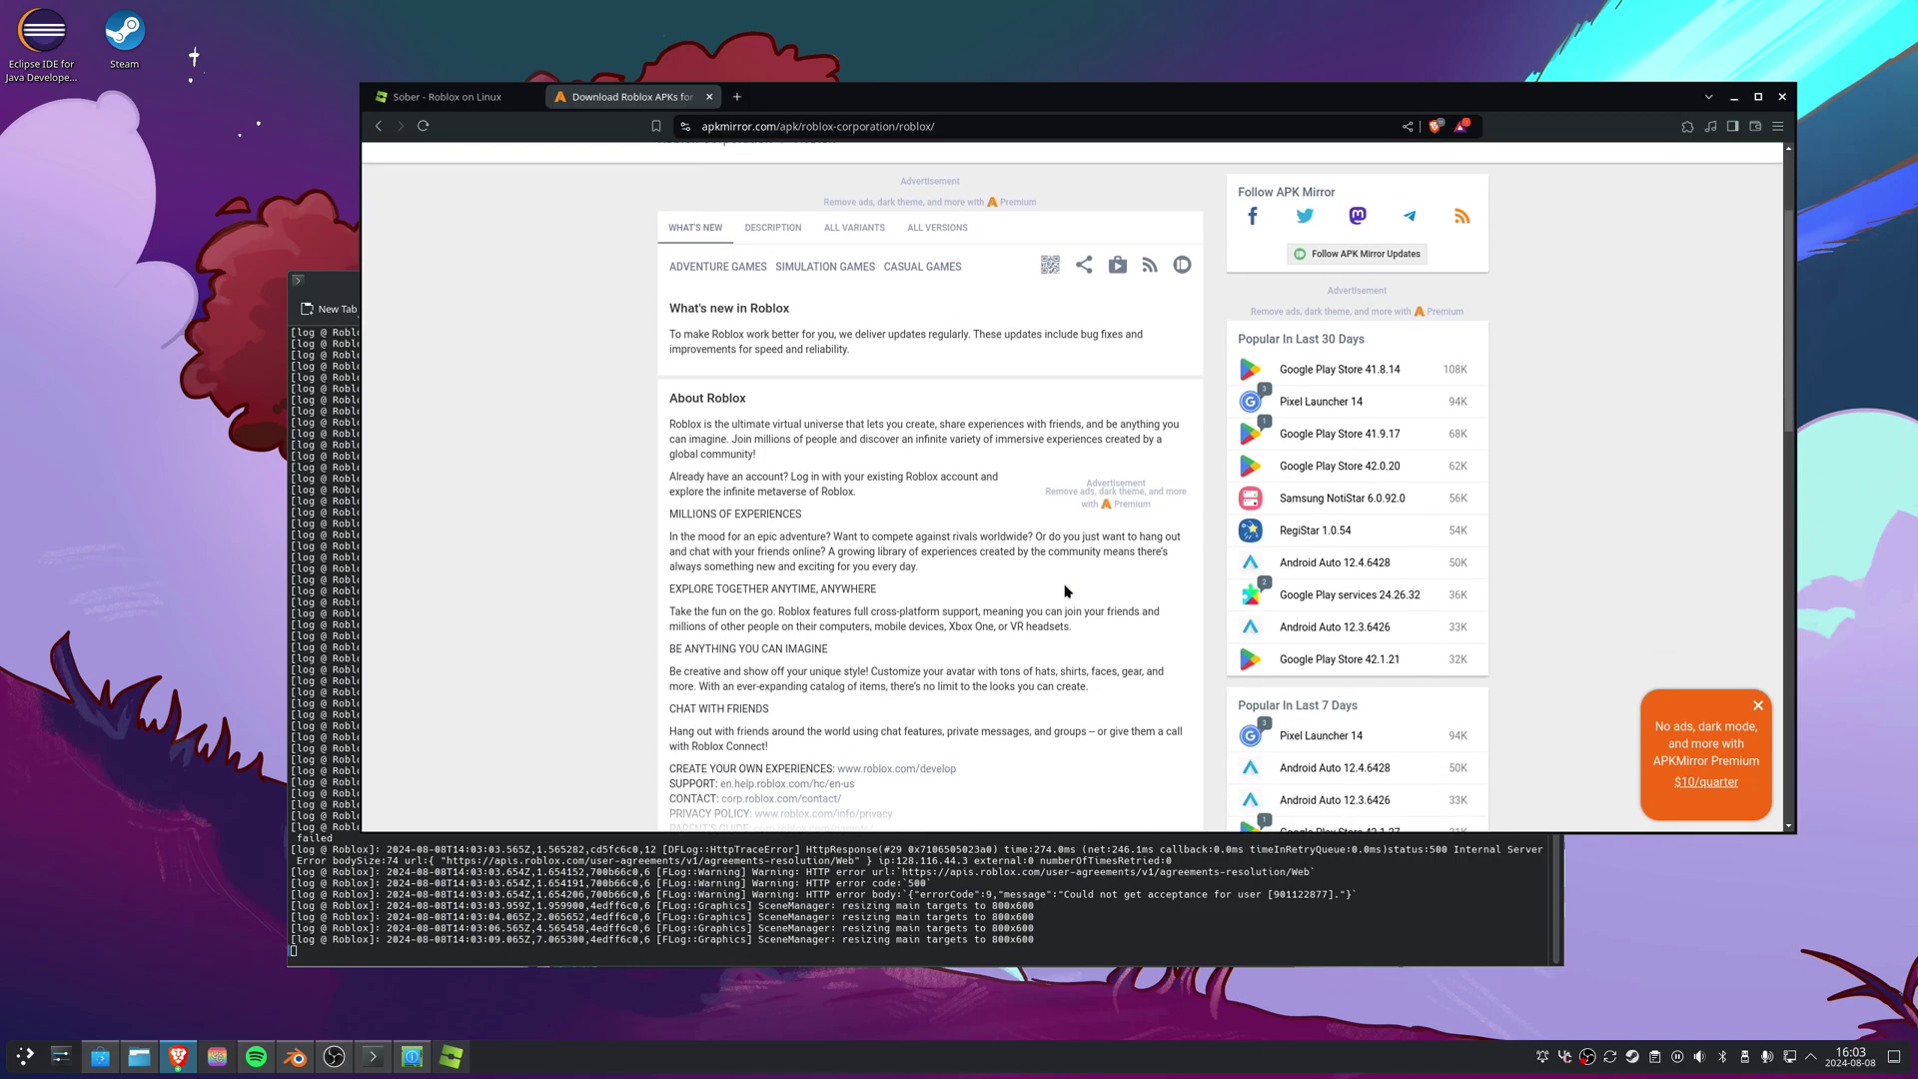
{"action": "scroll", "coordinate": [919, 470], "scroll_direction": "up", "scroll_amount": 4}
{"action": "scroll", "coordinate": [920, 474], "scroll_direction": "down", "scroll_amount": 4}
{"action": "scroll", "coordinate": [920, 475], "scroll_direction": "down", "scroll_amount": 4}
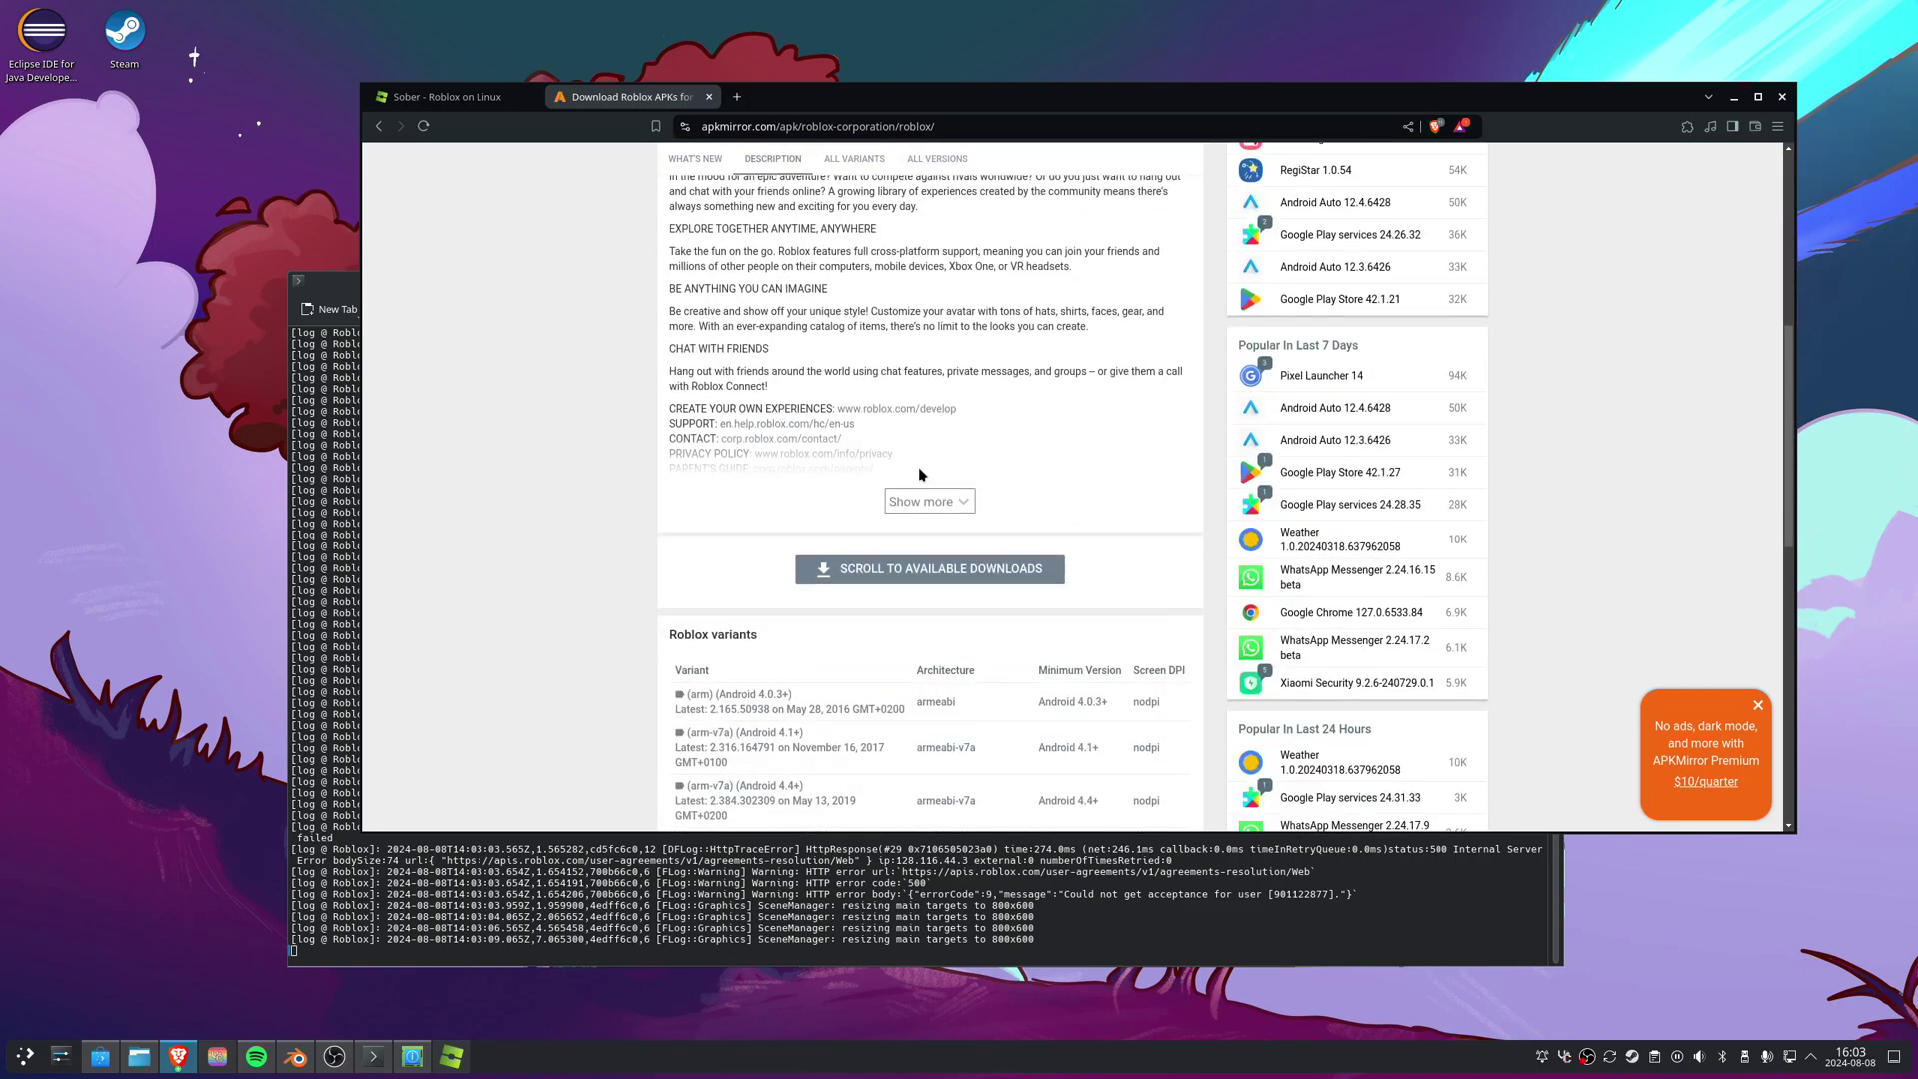
{"action": "scroll", "coordinate": [794, 455], "scroll_direction": "down", "scroll_amount": 1}
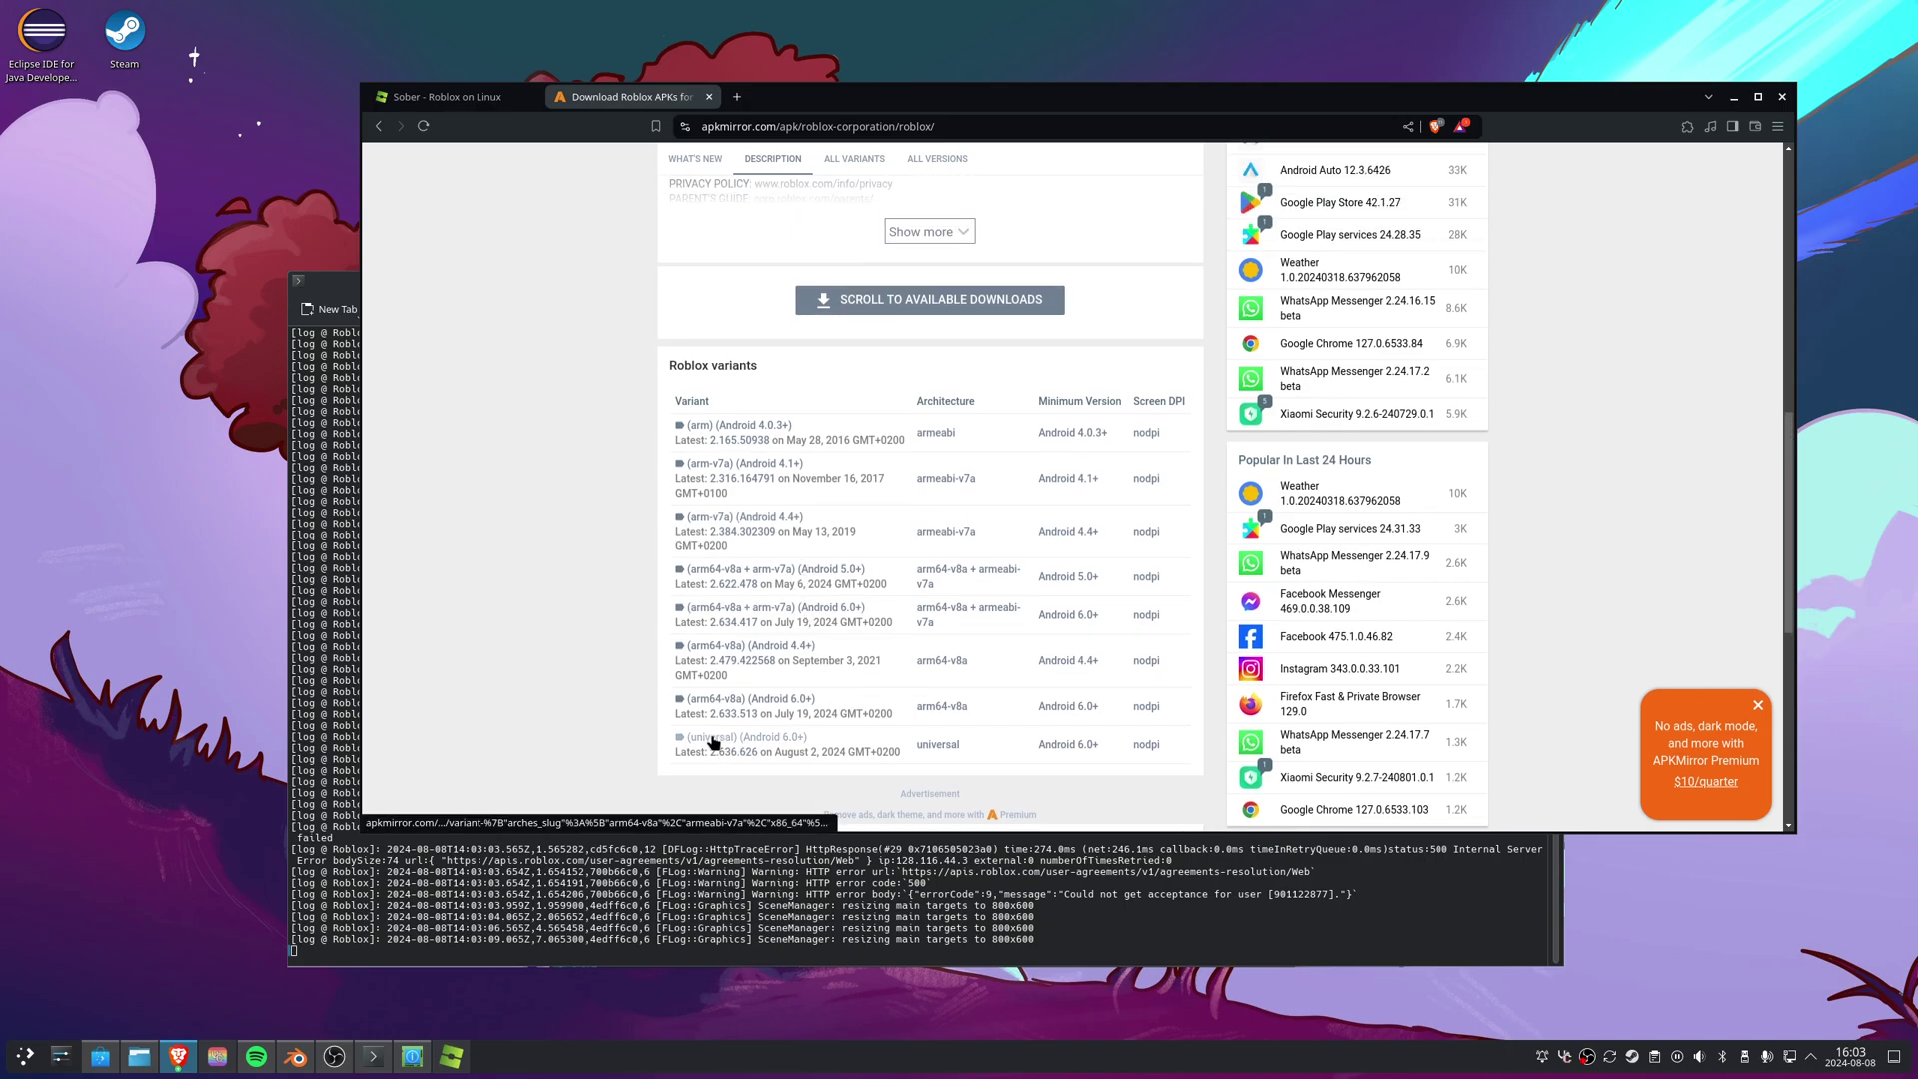
{"action": "left_click", "coordinate": [713, 742]}
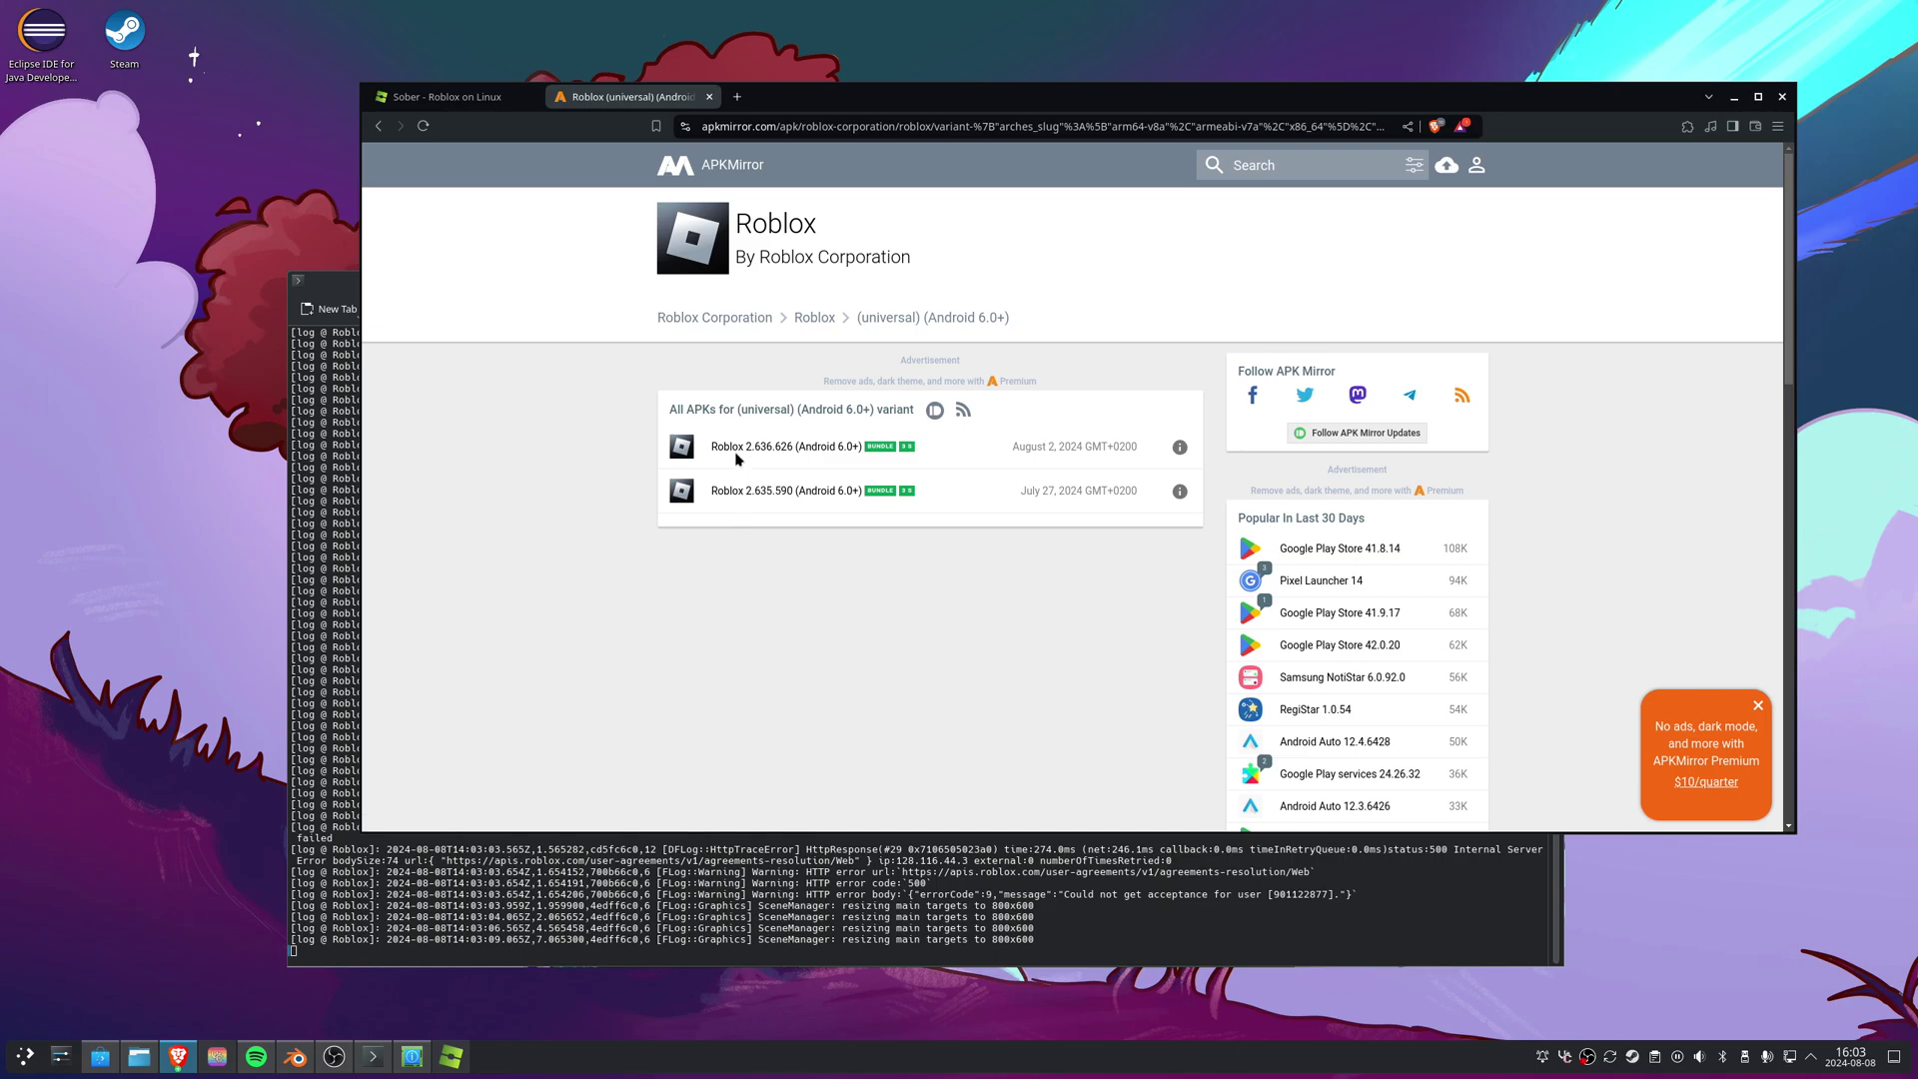
{"action": "left_click", "coordinate": [766, 455]}
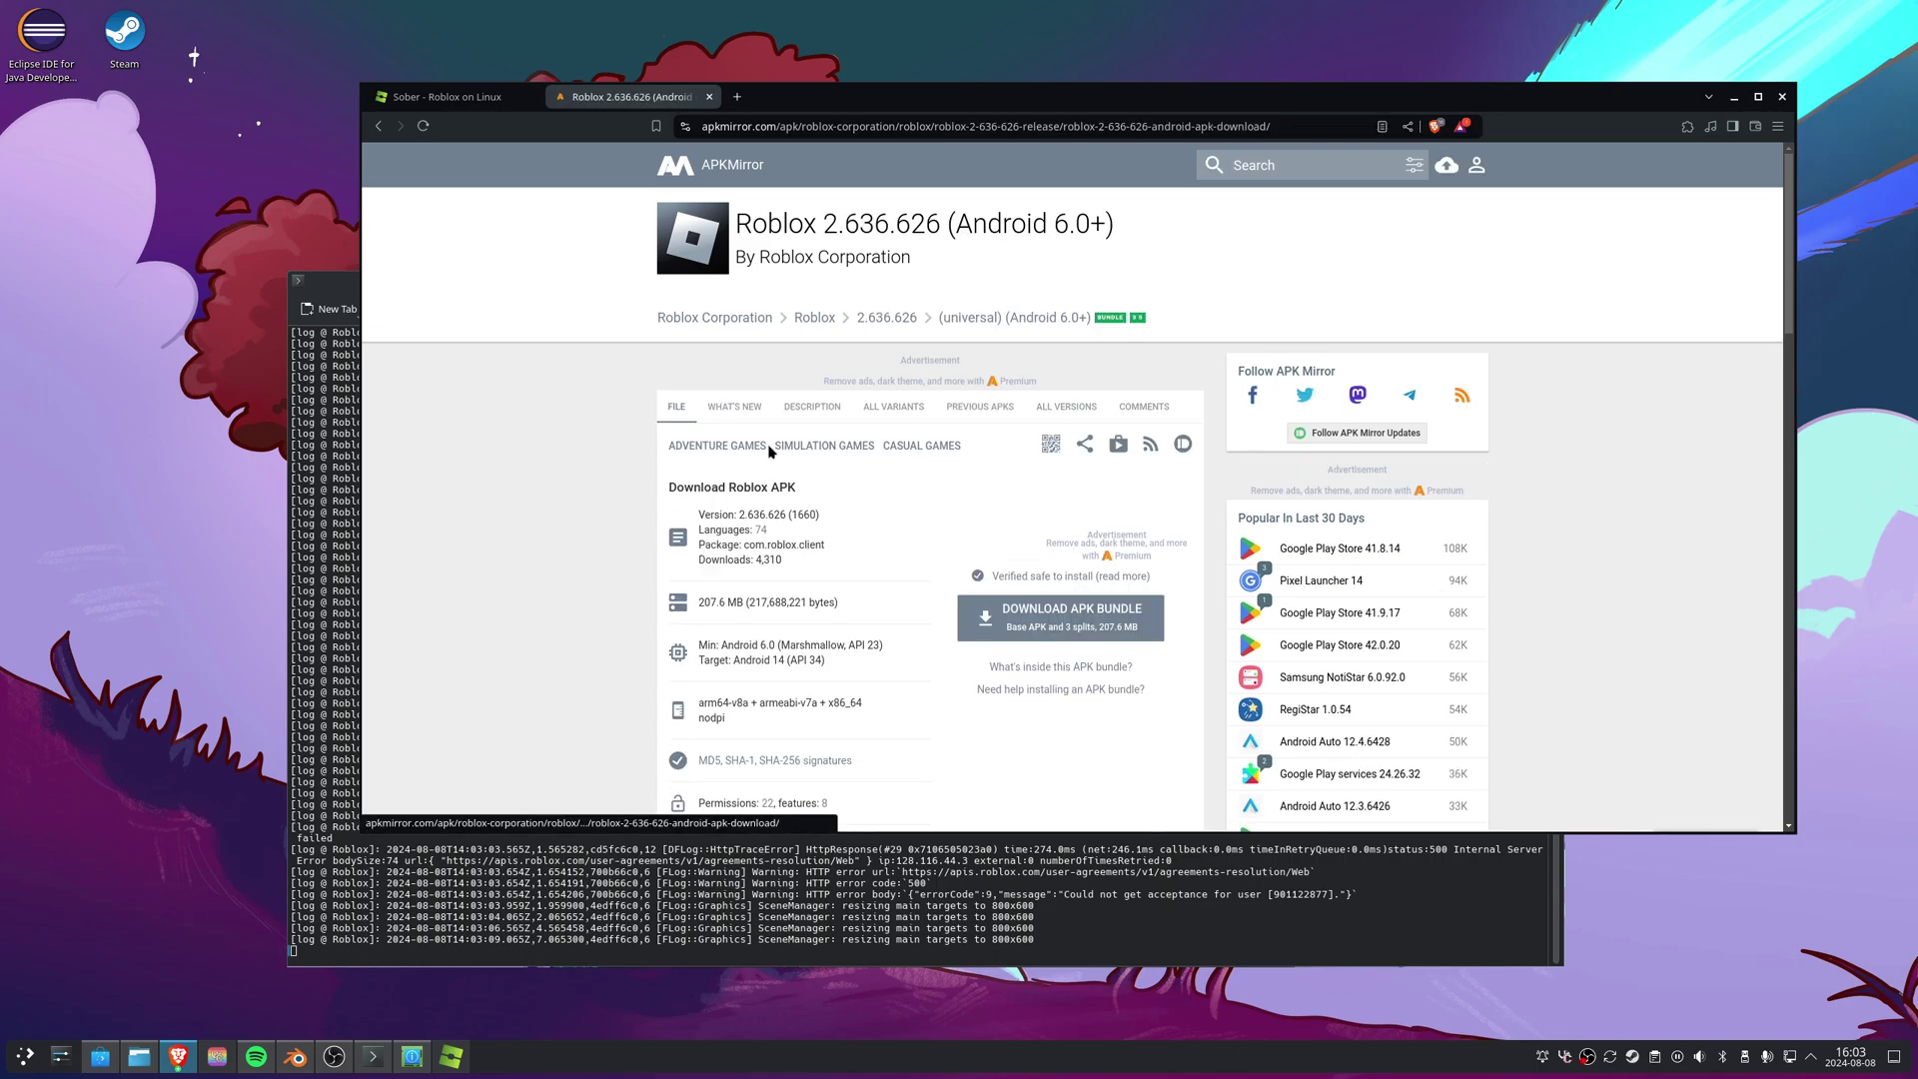
- Start downloading the Roblox 2.636.626 APK bundle, cancel saving the file, and return to the Roblox variants list
{"action": "left_click", "coordinate": [1035, 681]}
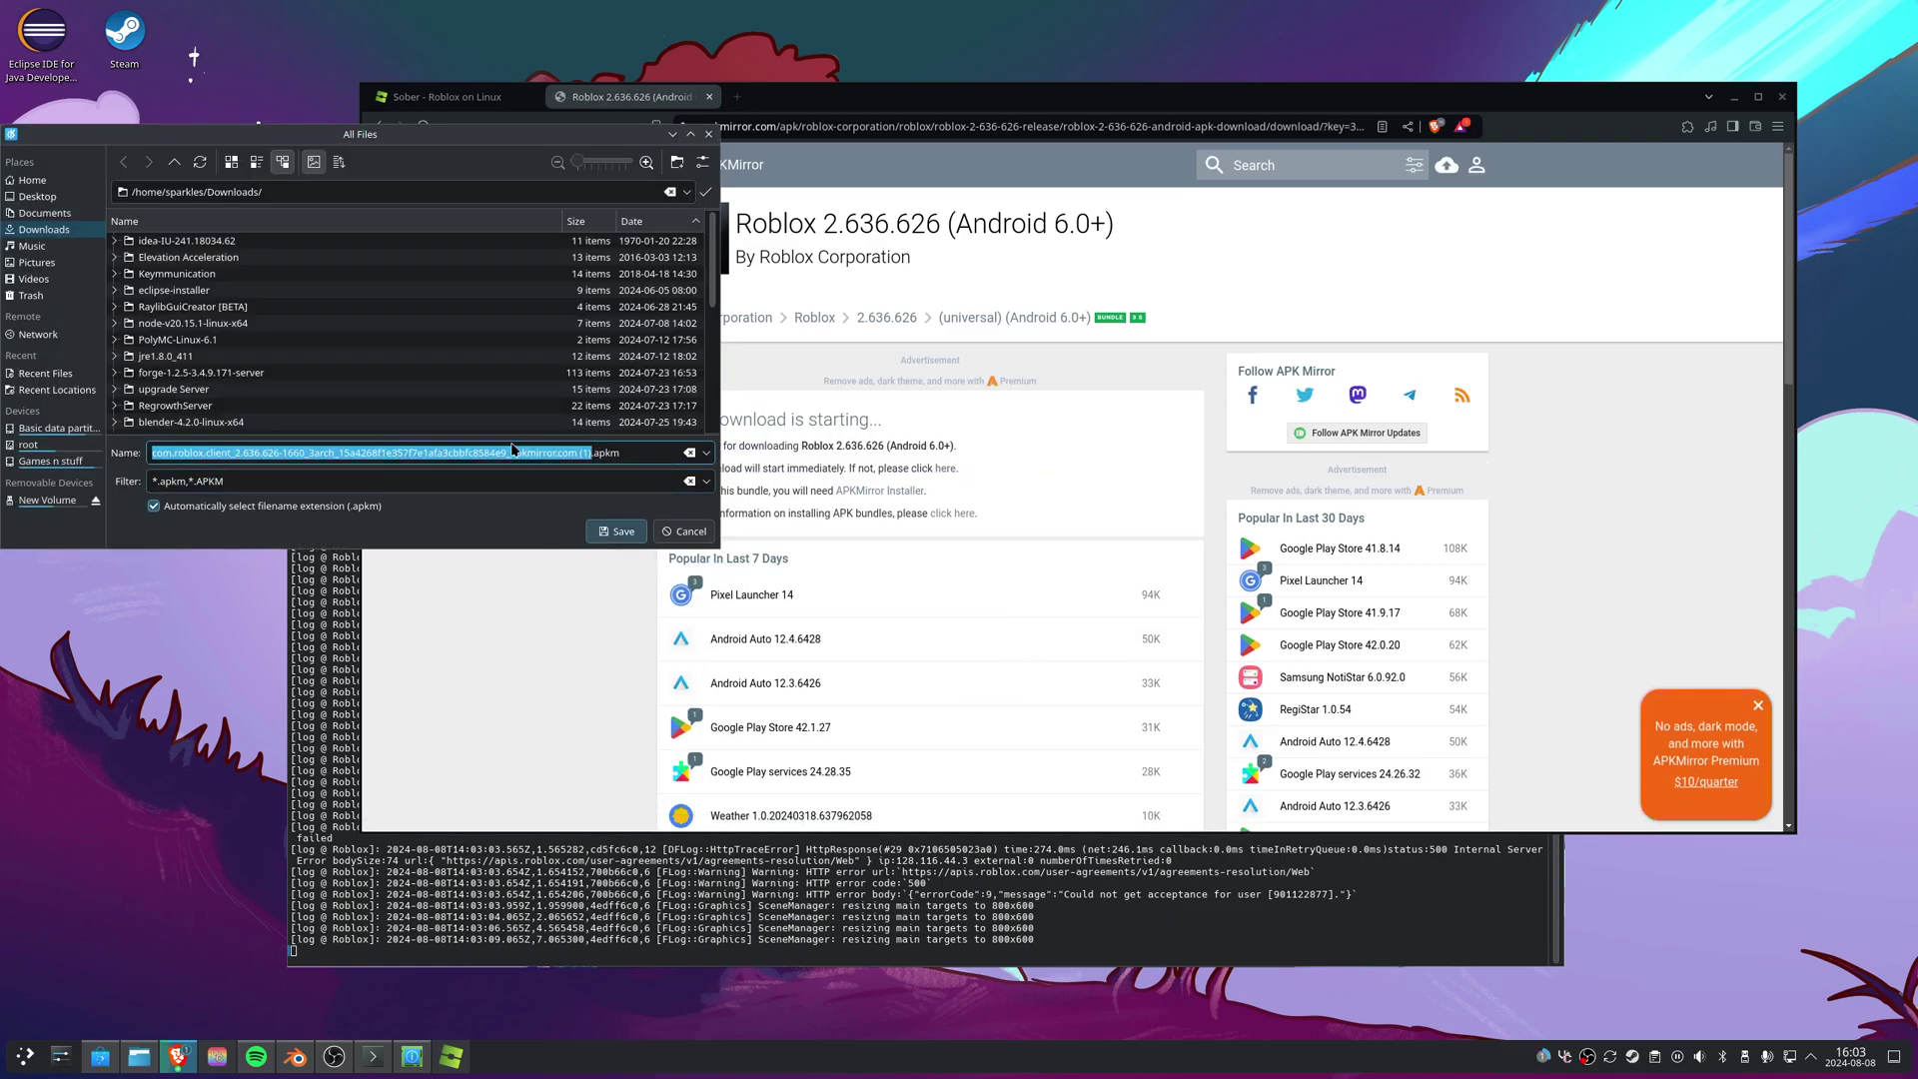
{"action": "left_click", "coordinate": [582, 451]}
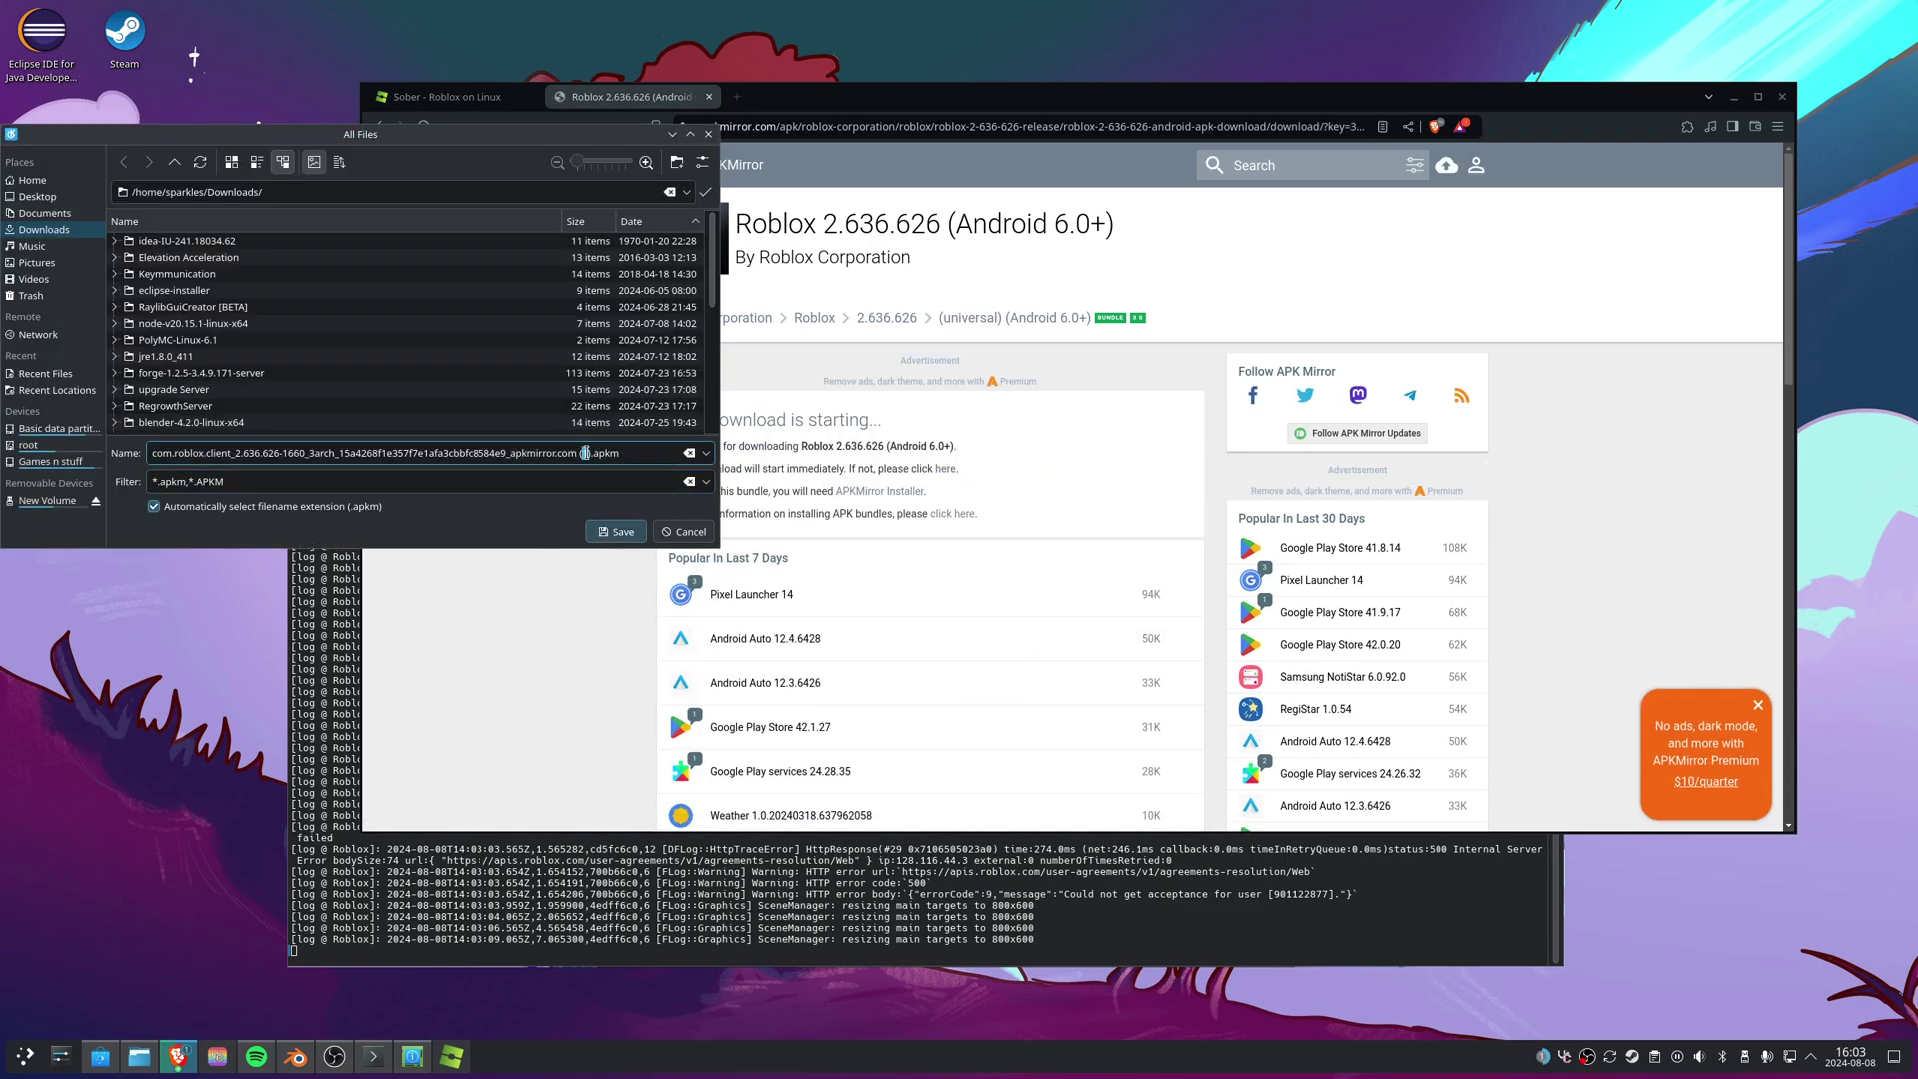
{"action": "left_click", "coordinate": [689, 529]}
{"action": "key", "text": "alt+Left"}
{"action": "key", "text": "alt+Left"}
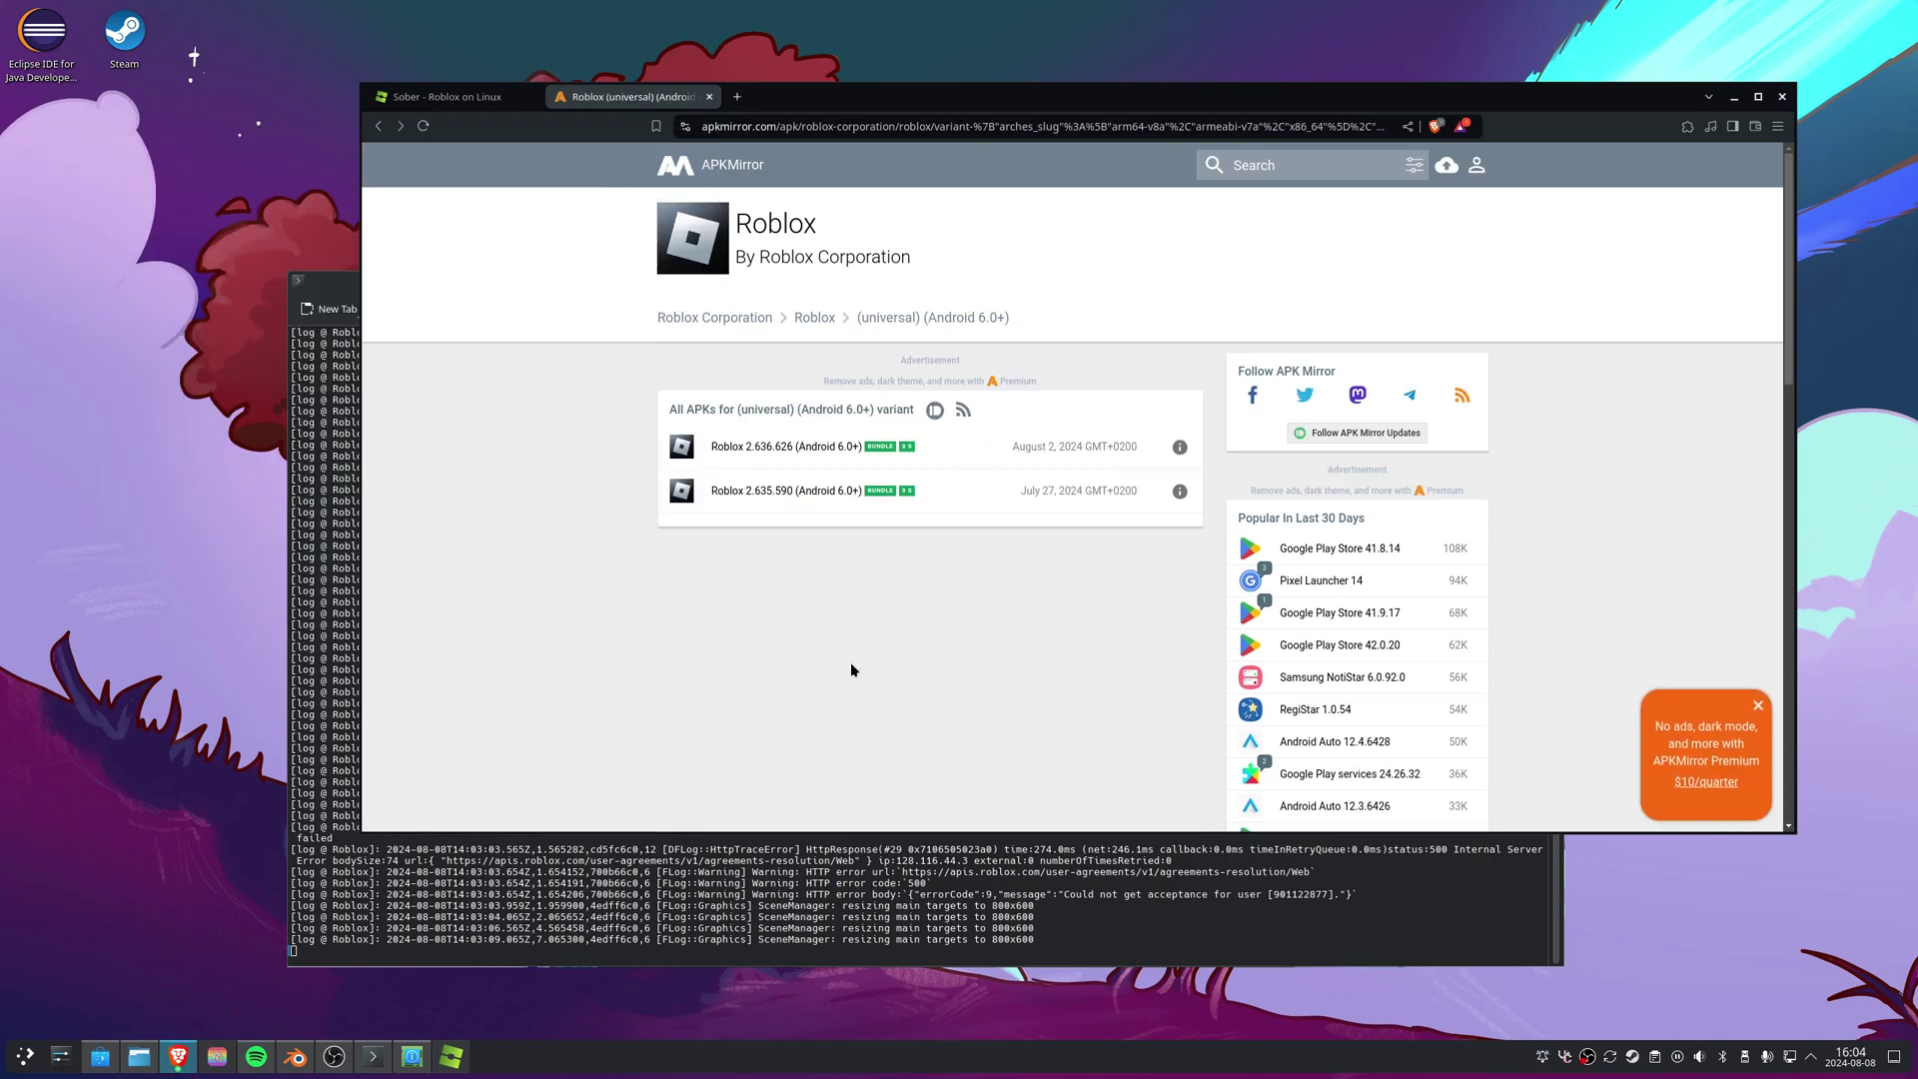
{"action": "key", "text": "alt+Left"}
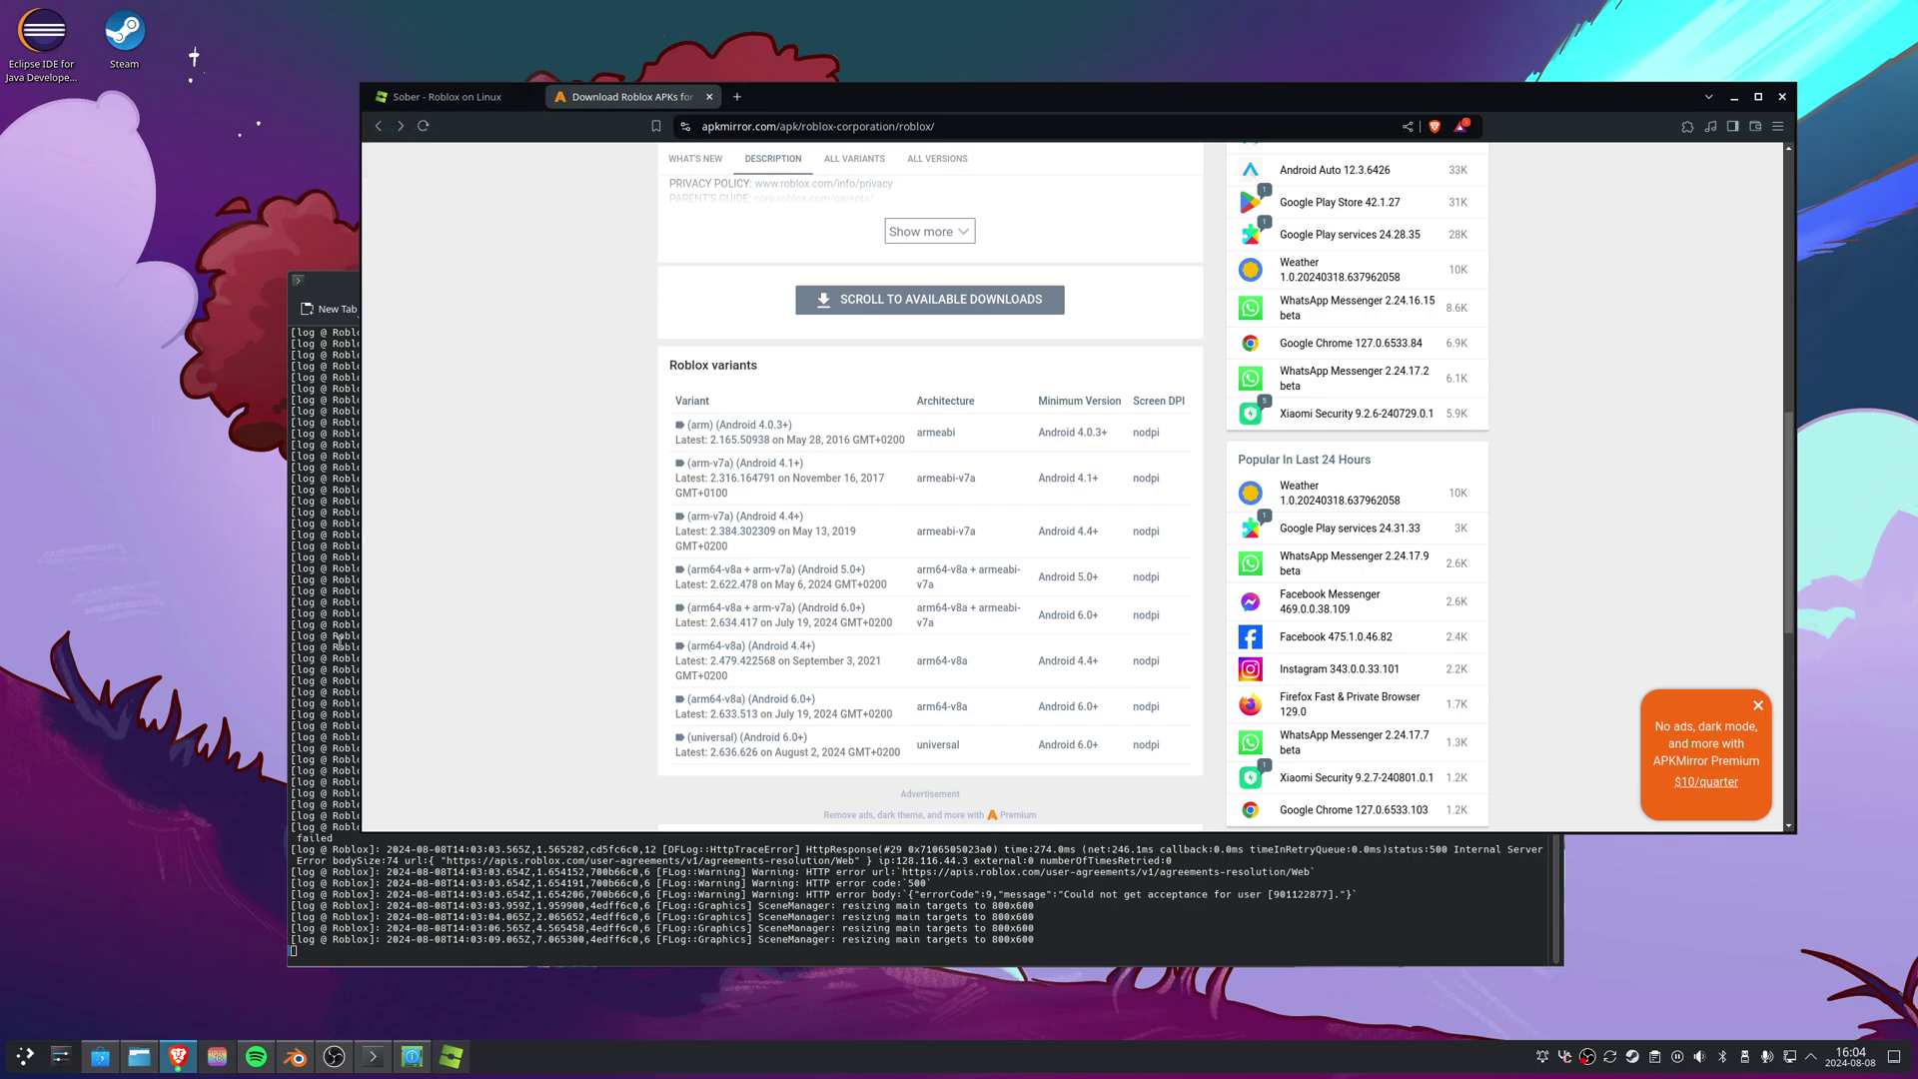
- Bring the Sober window in front of the terminal, reposition it, and maximize it
{"action": "left_click", "coordinate": [363, 859]}
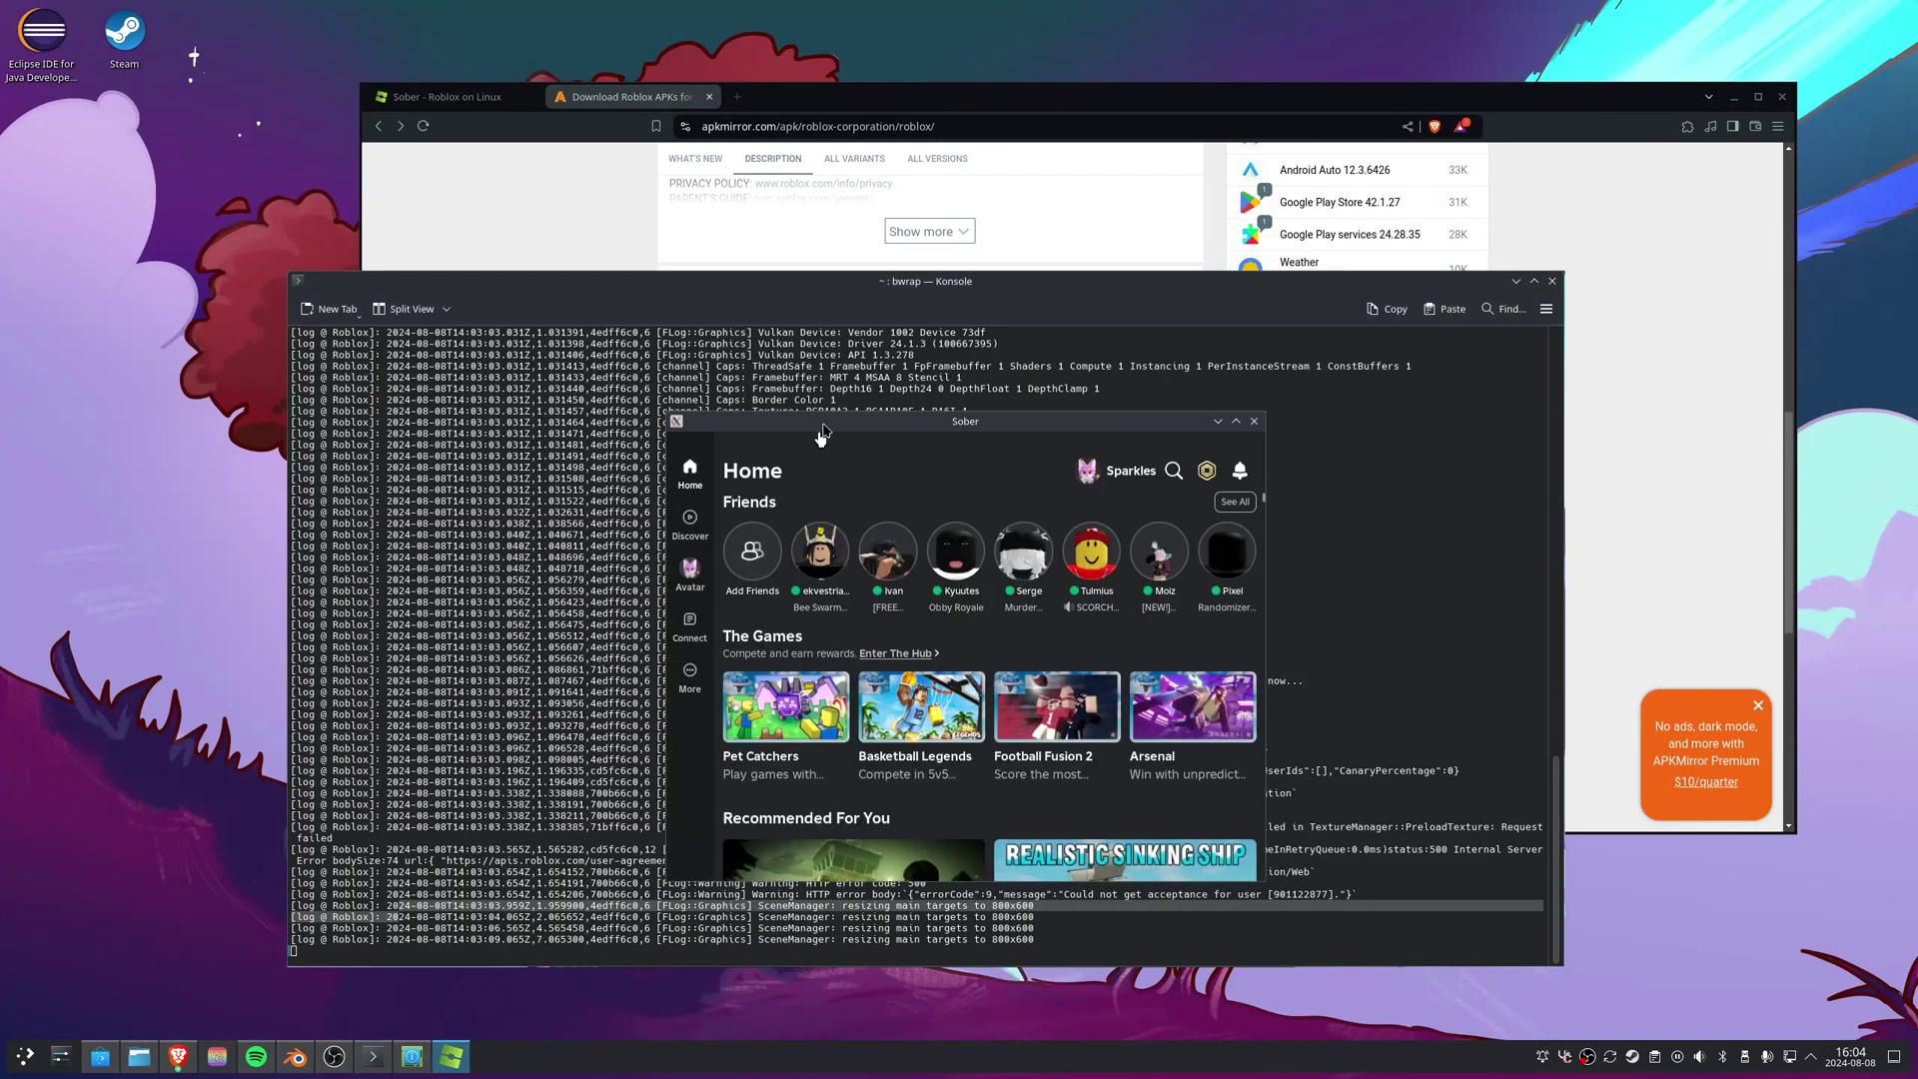
{"action": "left_click_drag", "start_coordinate": [897, 423], "coordinate": [735, 317]}
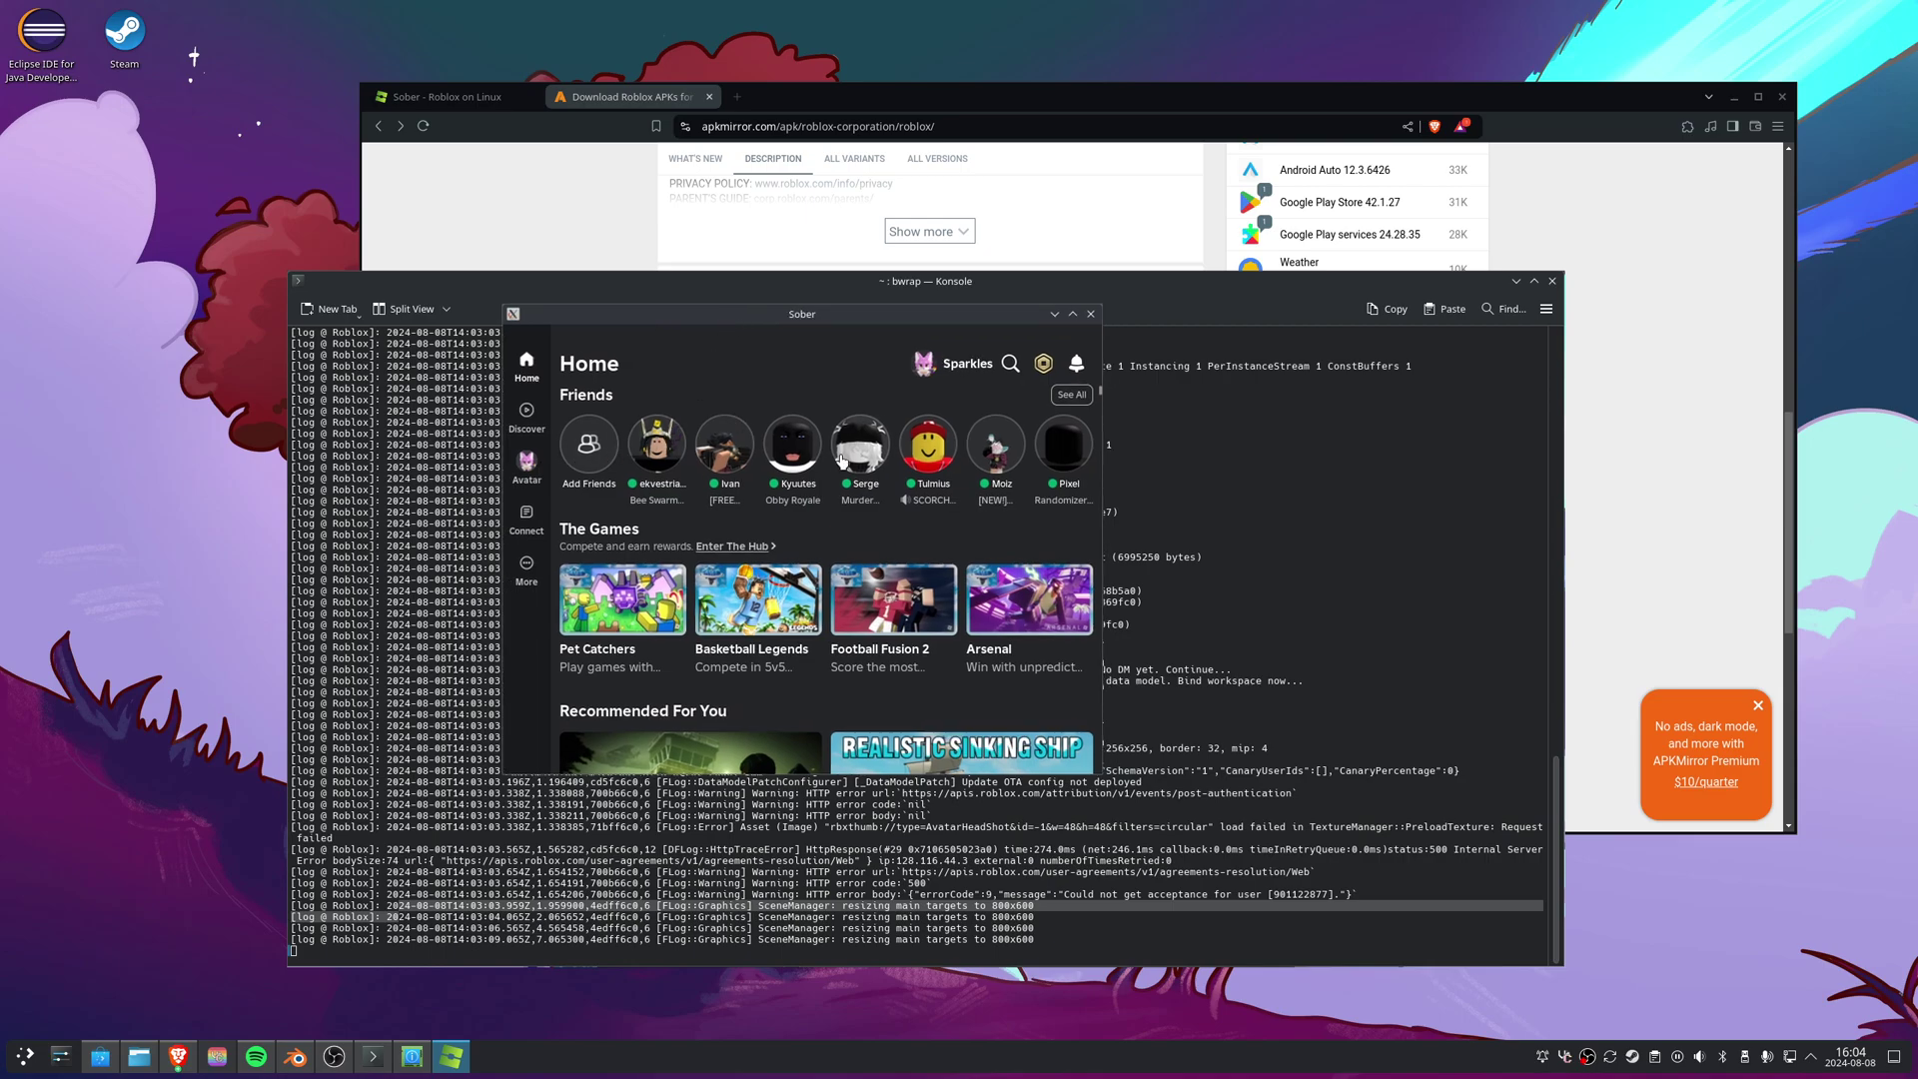
{"action": "left_click", "coordinate": [987, 463]}
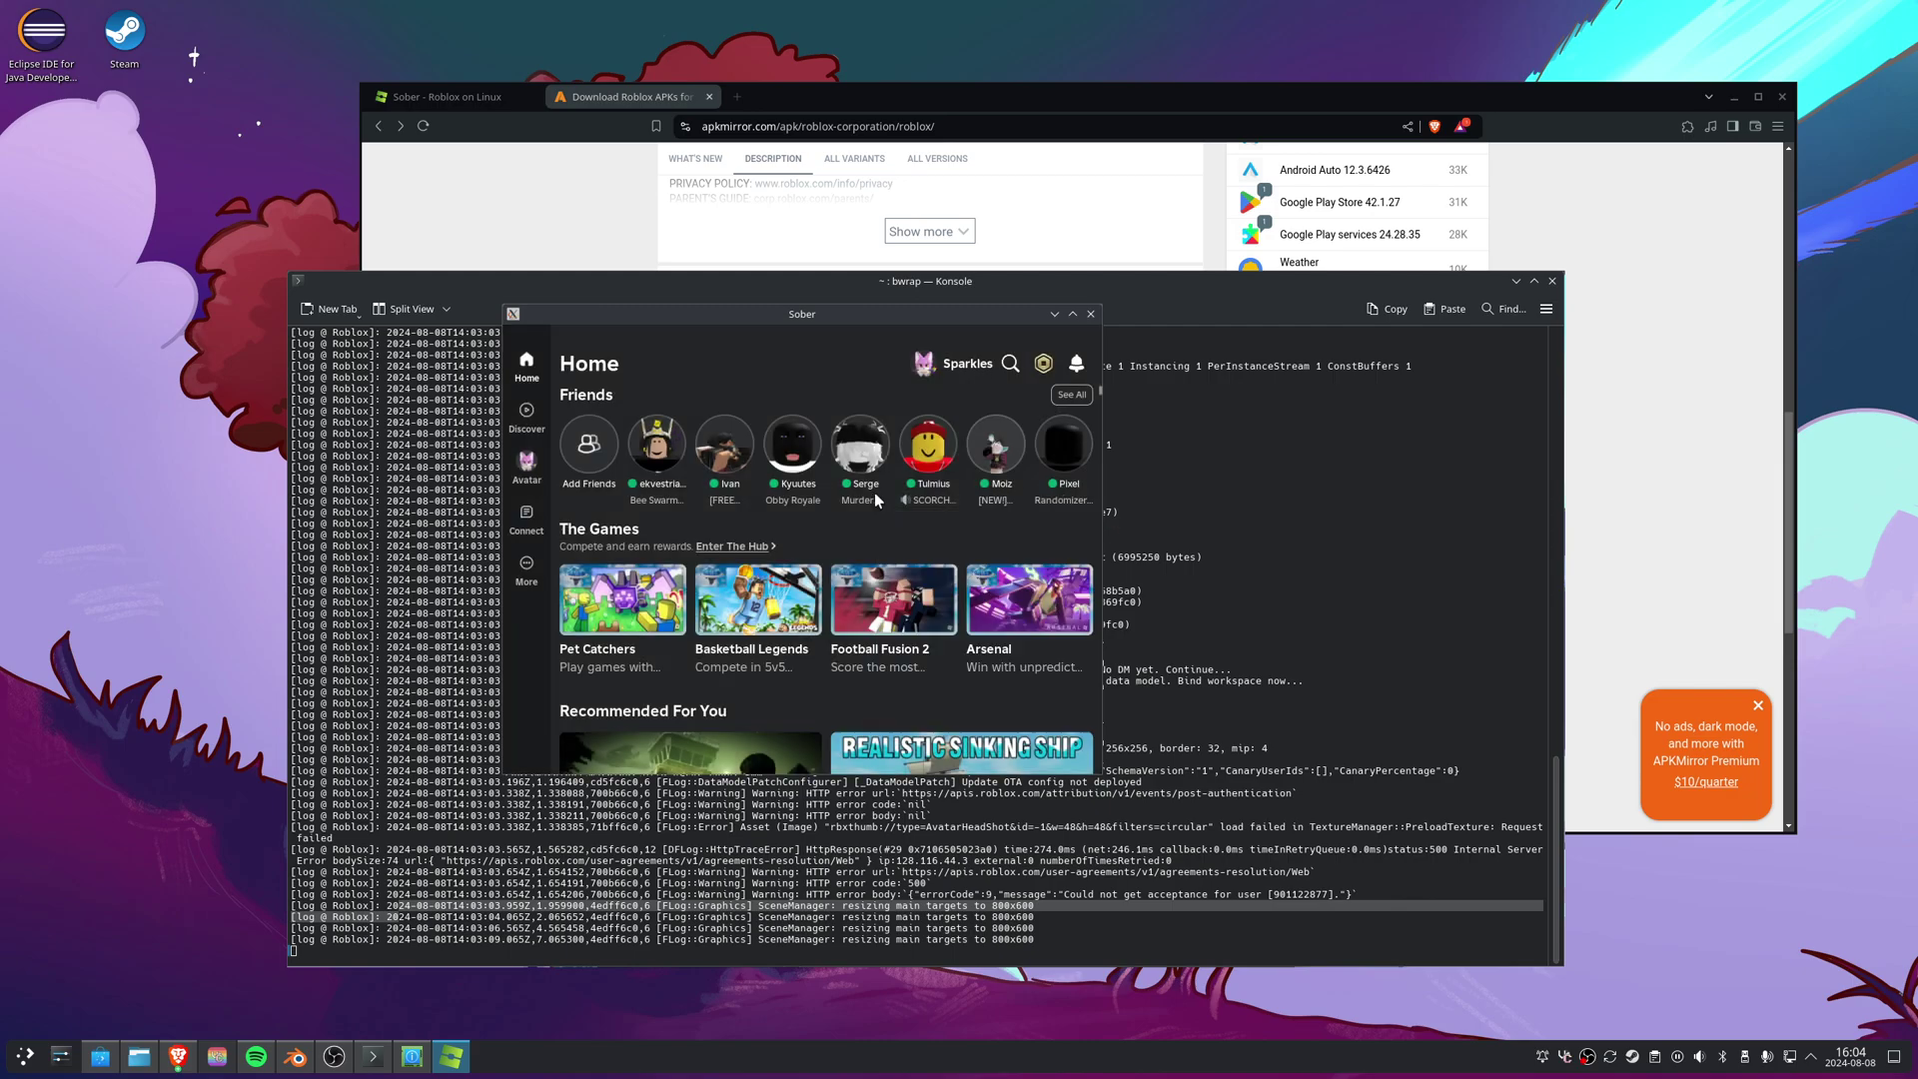
{"action": "left_click", "coordinate": [794, 444]}
{"action": "left_click", "coordinate": [759, 458]}
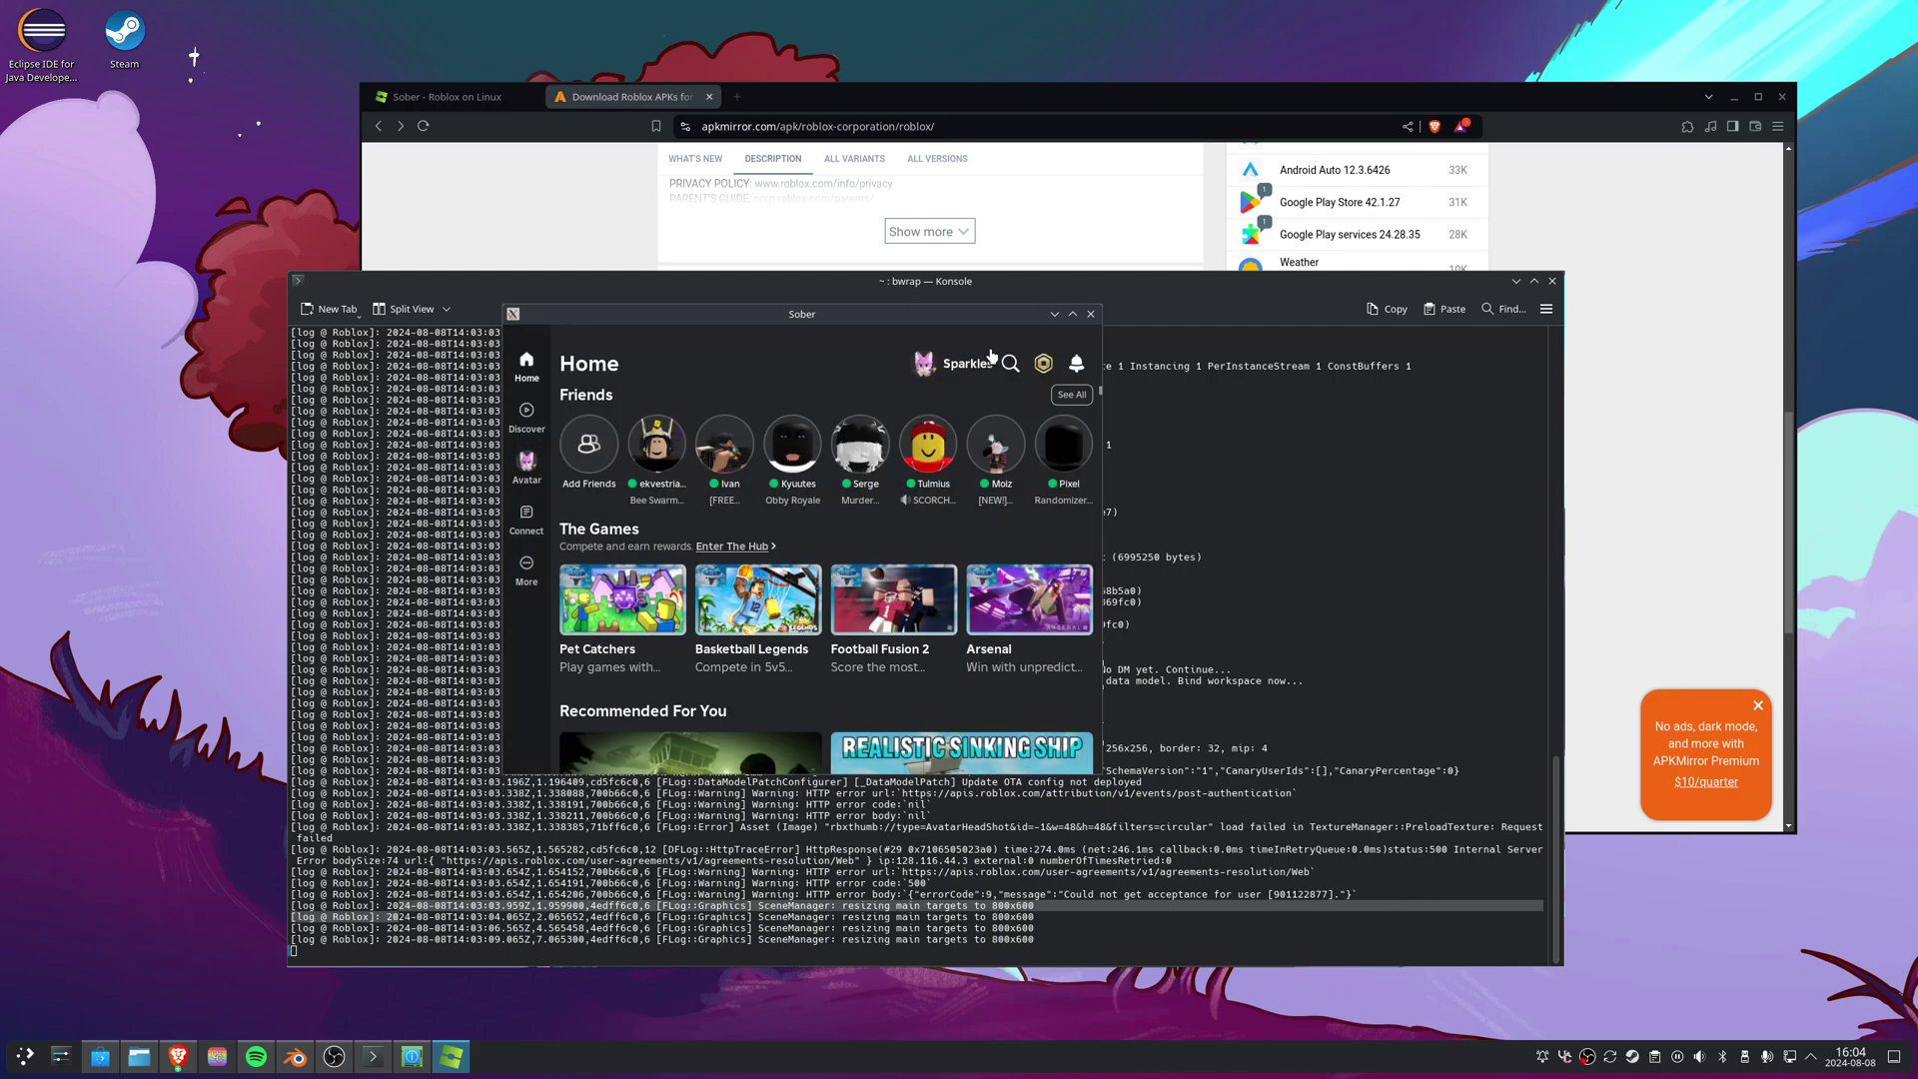
{"action": "left_click", "coordinate": [1072, 315]}
- View a friend's options and a game's details page from the Roblox home screen, closing each one
{"action": "left_click", "coordinate": [789, 162]}
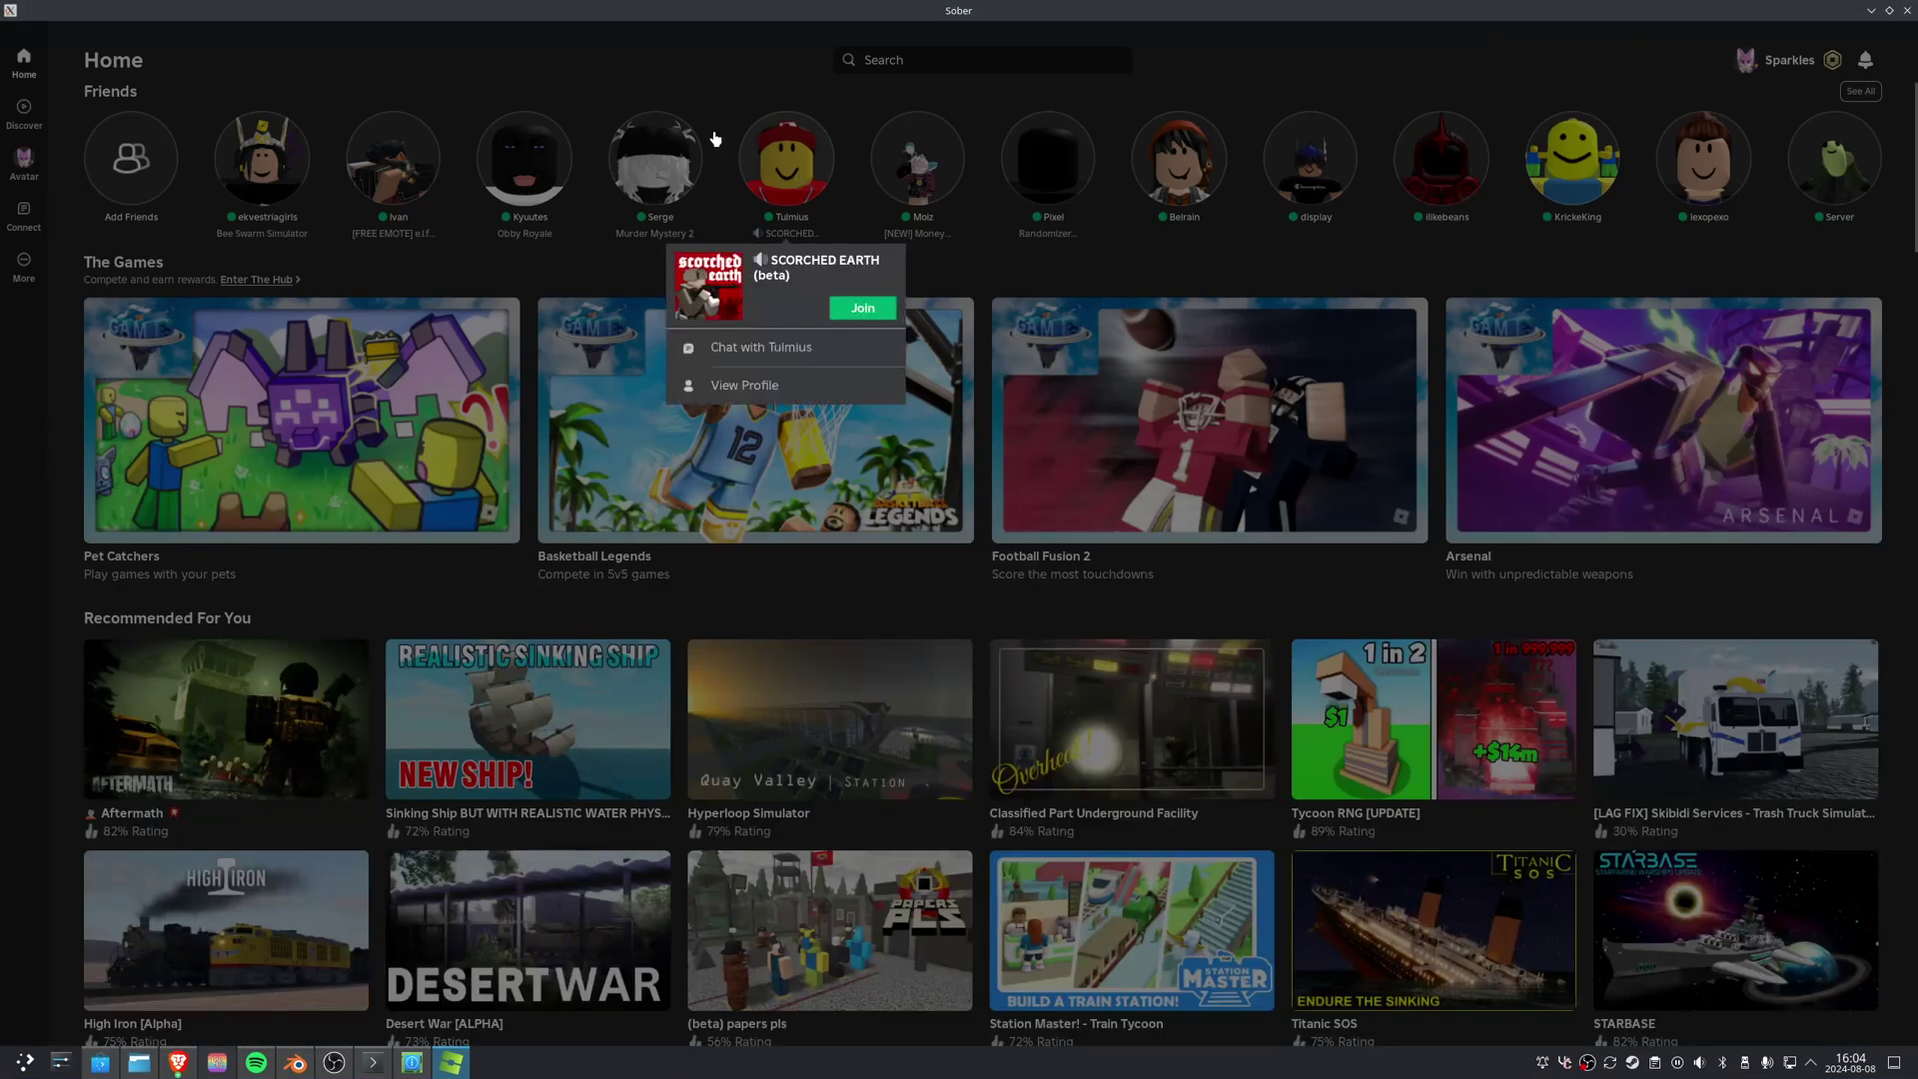
{"action": "left_click", "coordinate": [1370, 186]}
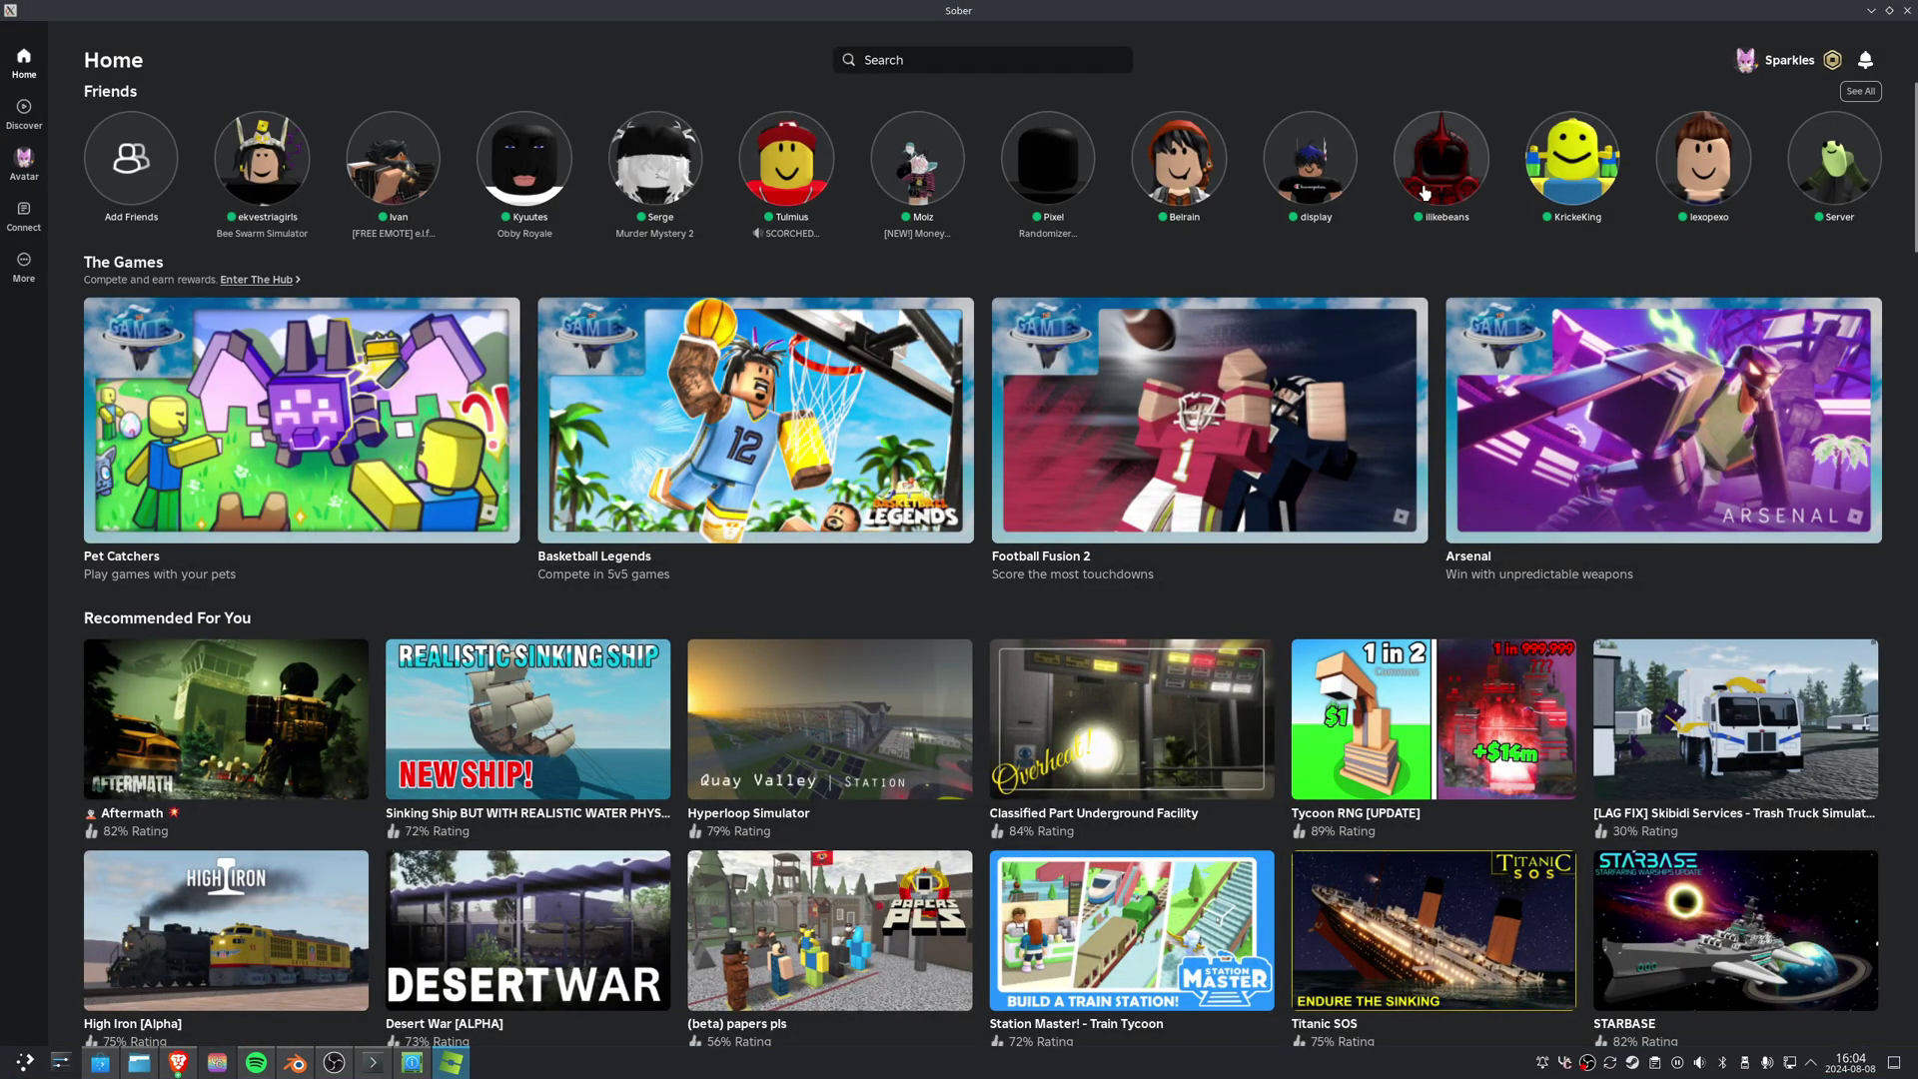
{"action": "left_click", "coordinate": [1464, 176]}
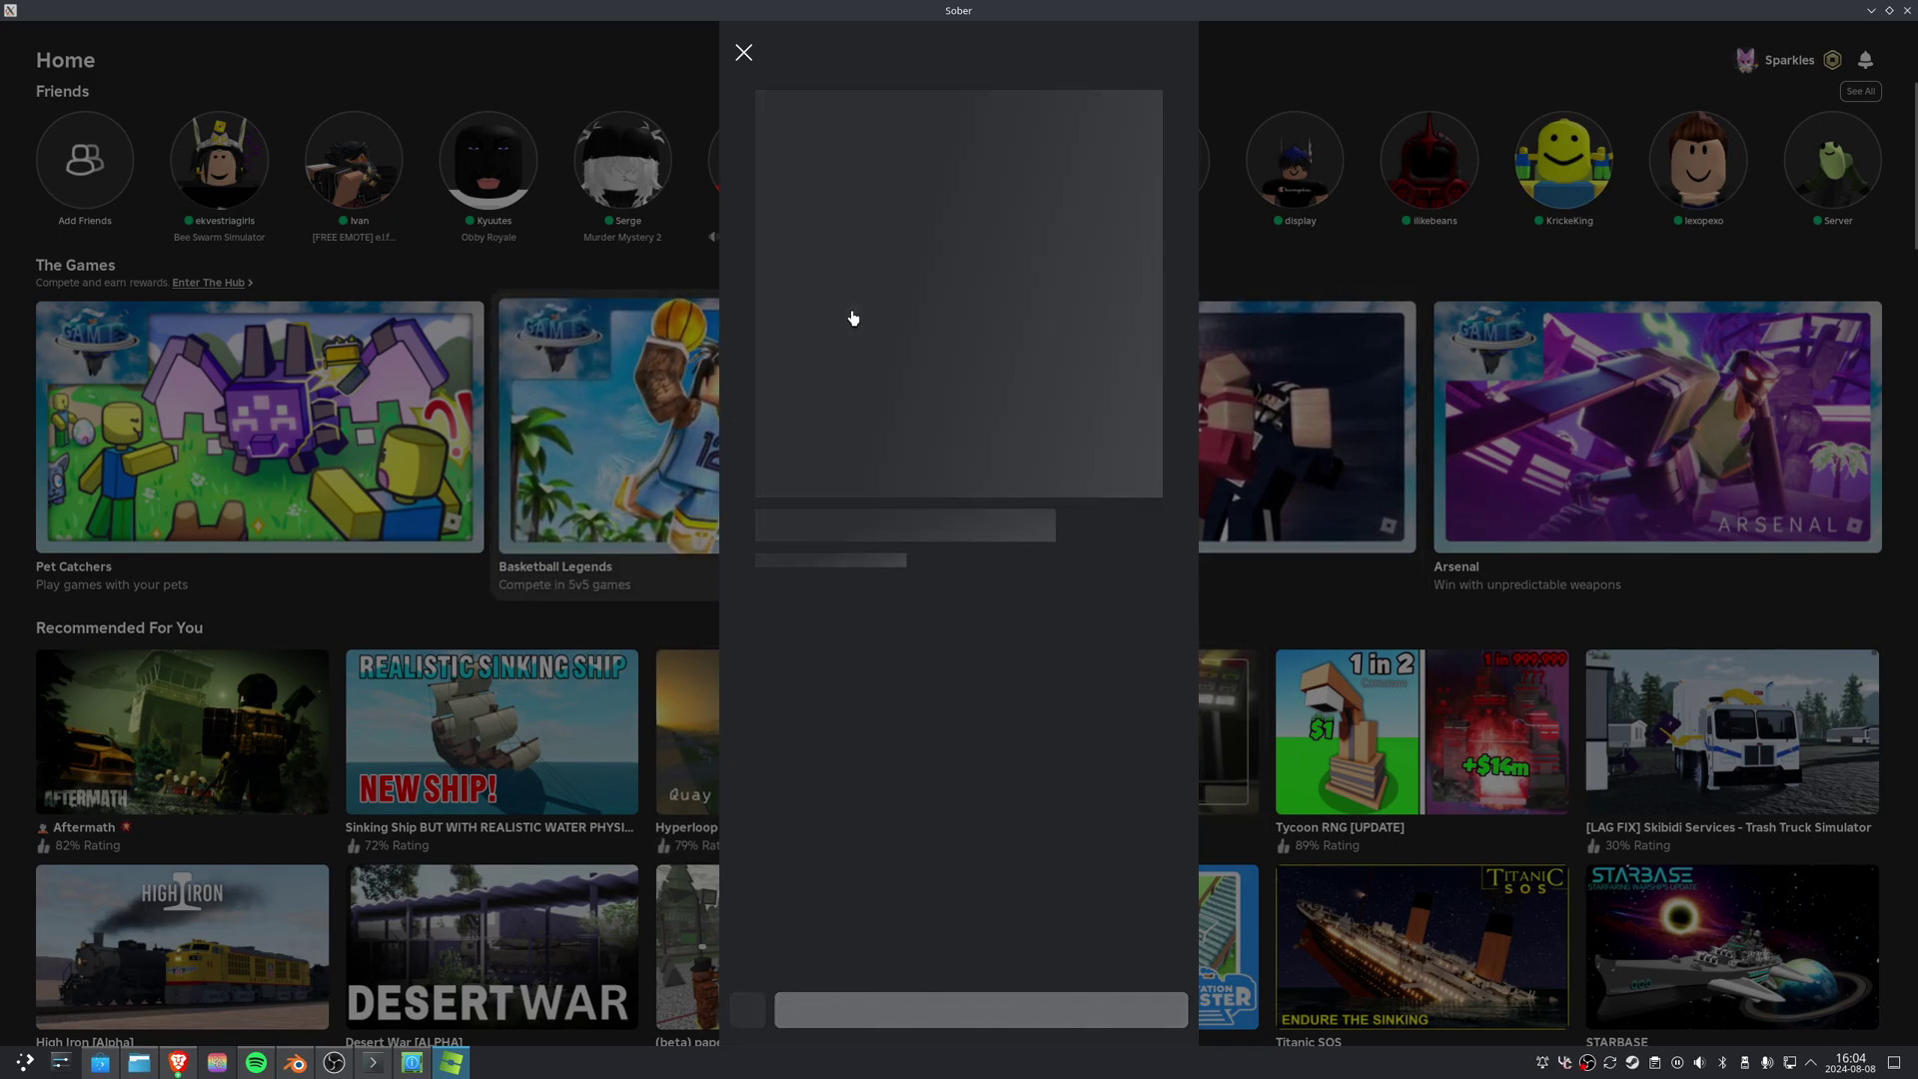
{"action": "left_click", "coordinate": [743, 52]}
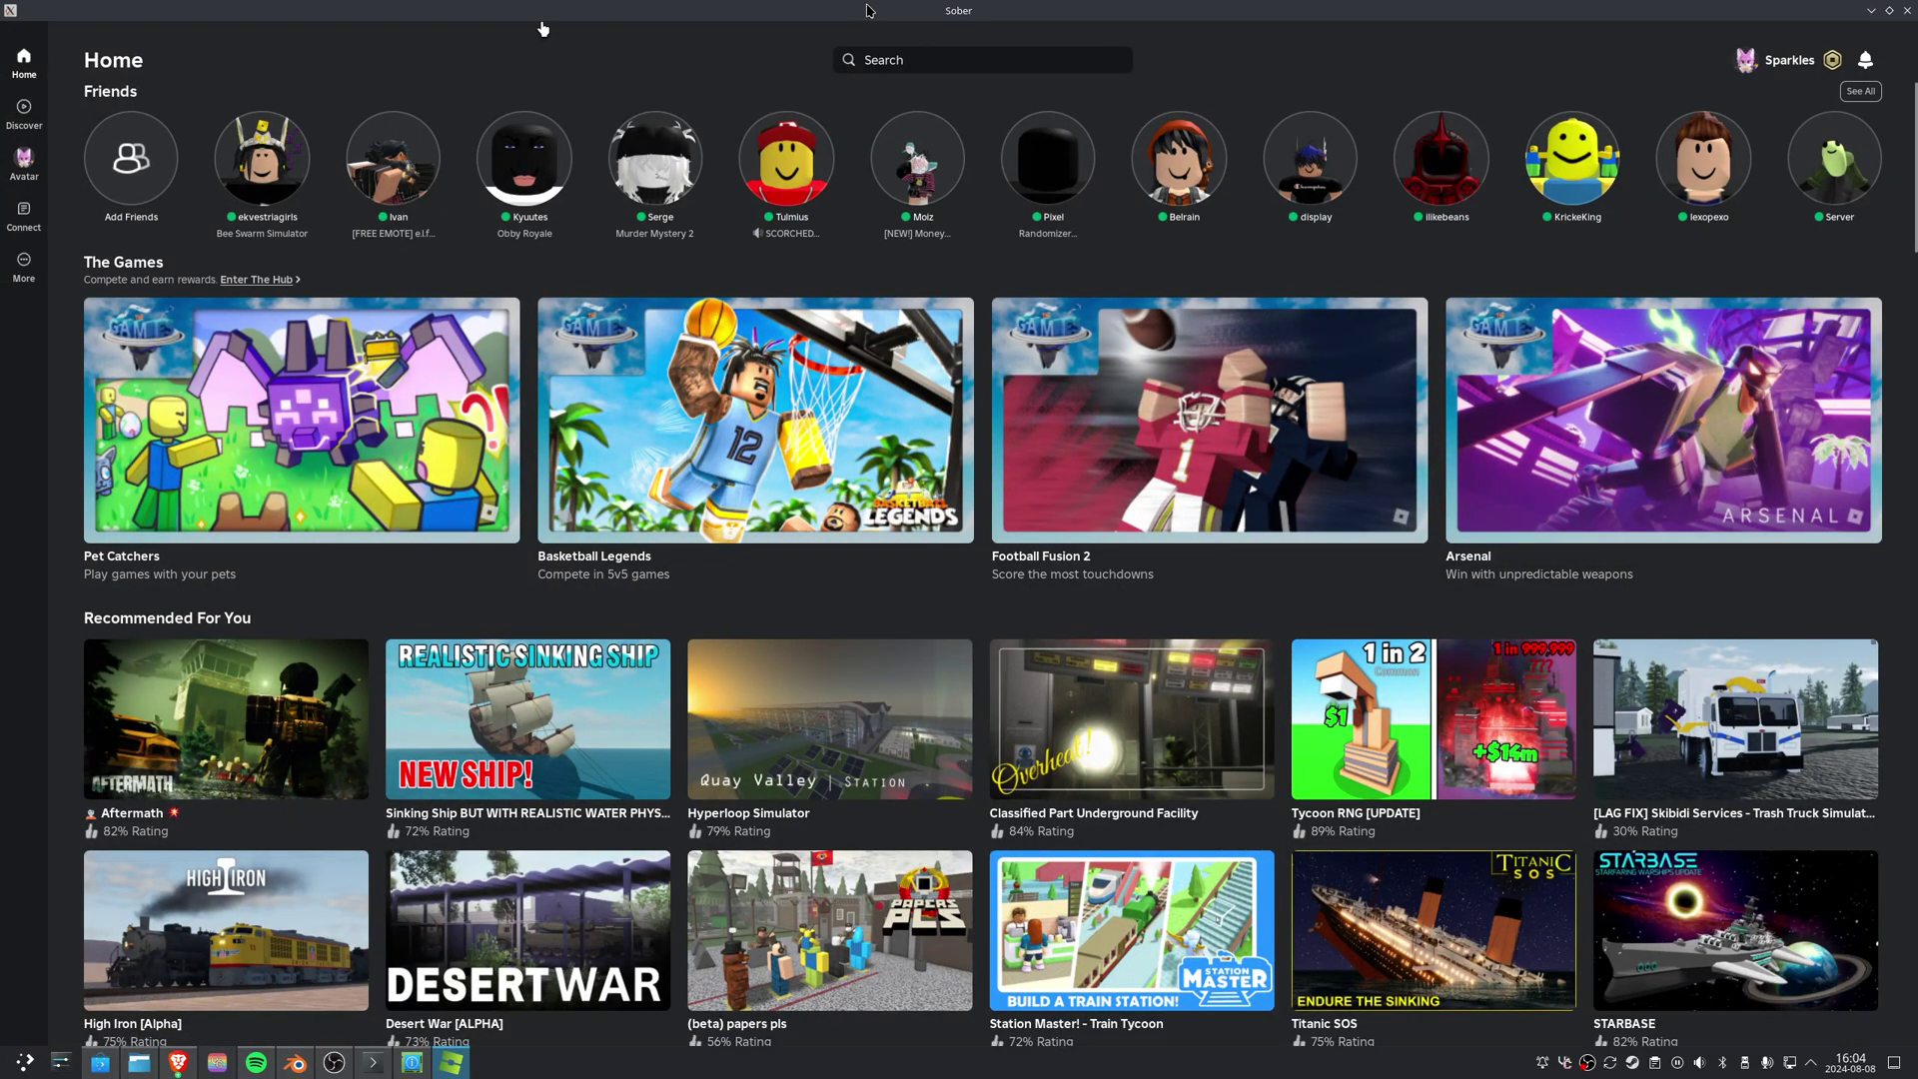
- Try entering "gfdgfd" in the Roblox search field and cancel the search
{"action": "left_click", "coordinate": [891, 59]}
{"action": "type", "text": "gfdgfd"}
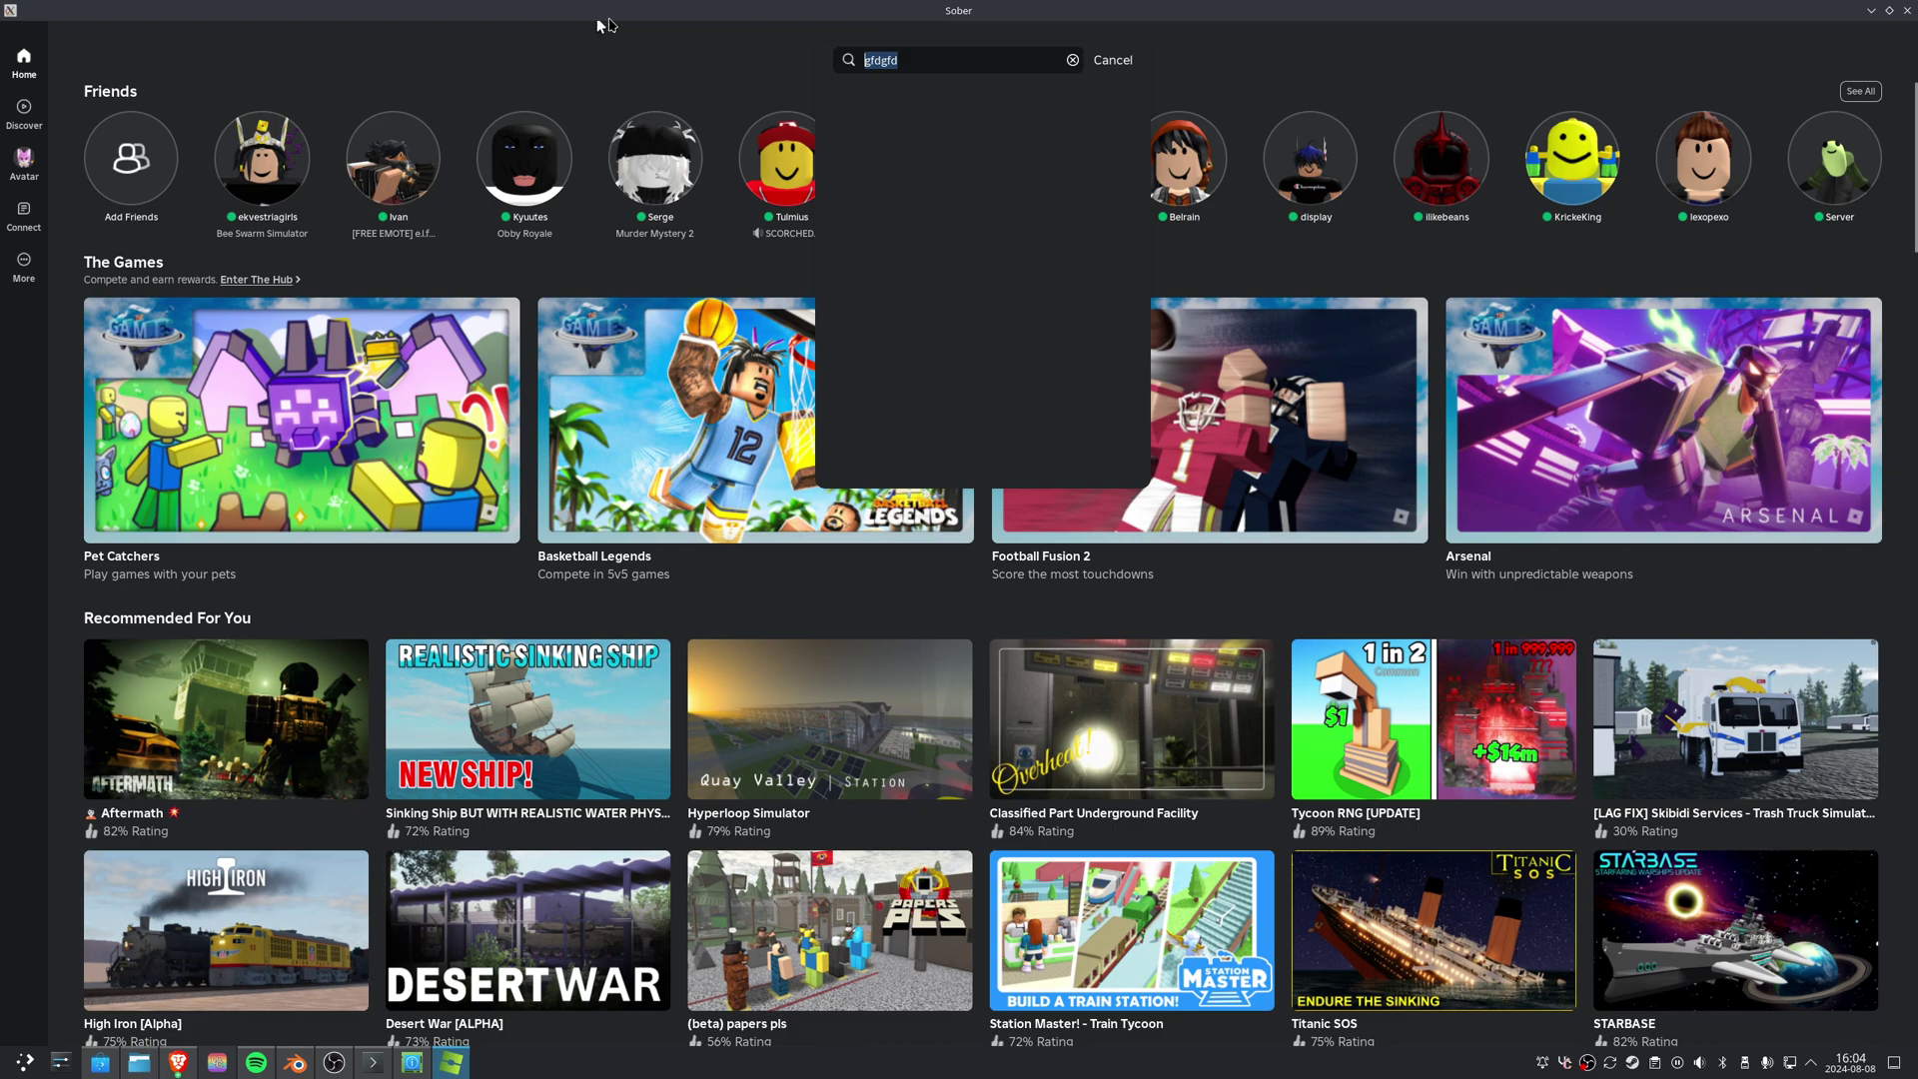
{"action": "double_click", "coordinate": [957, 62]}
{"action": "left_click", "coordinate": [1115, 64]}
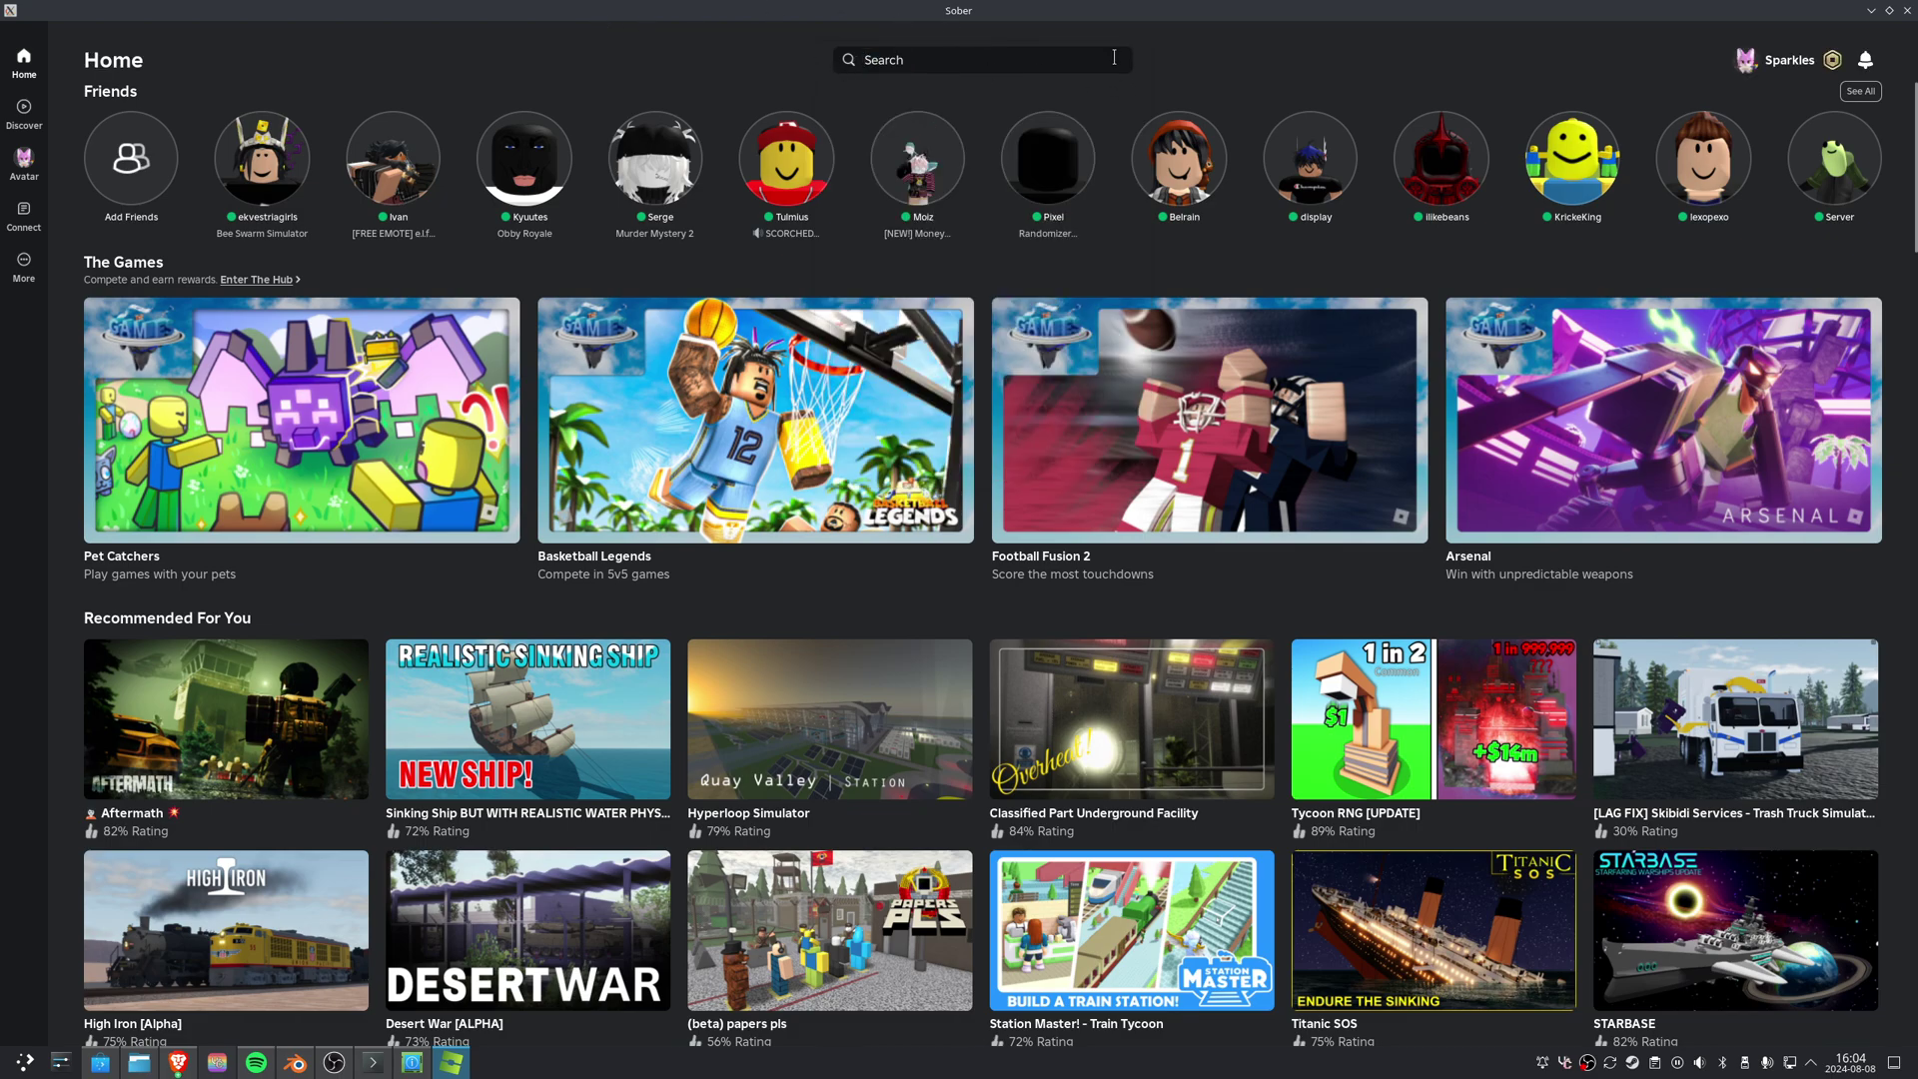
- Launch the game "[W40] Obby But You're On a Bike" from Discover and dismiss the favorite prompt
{"action": "left_click", "coordinate": [36, 110]}
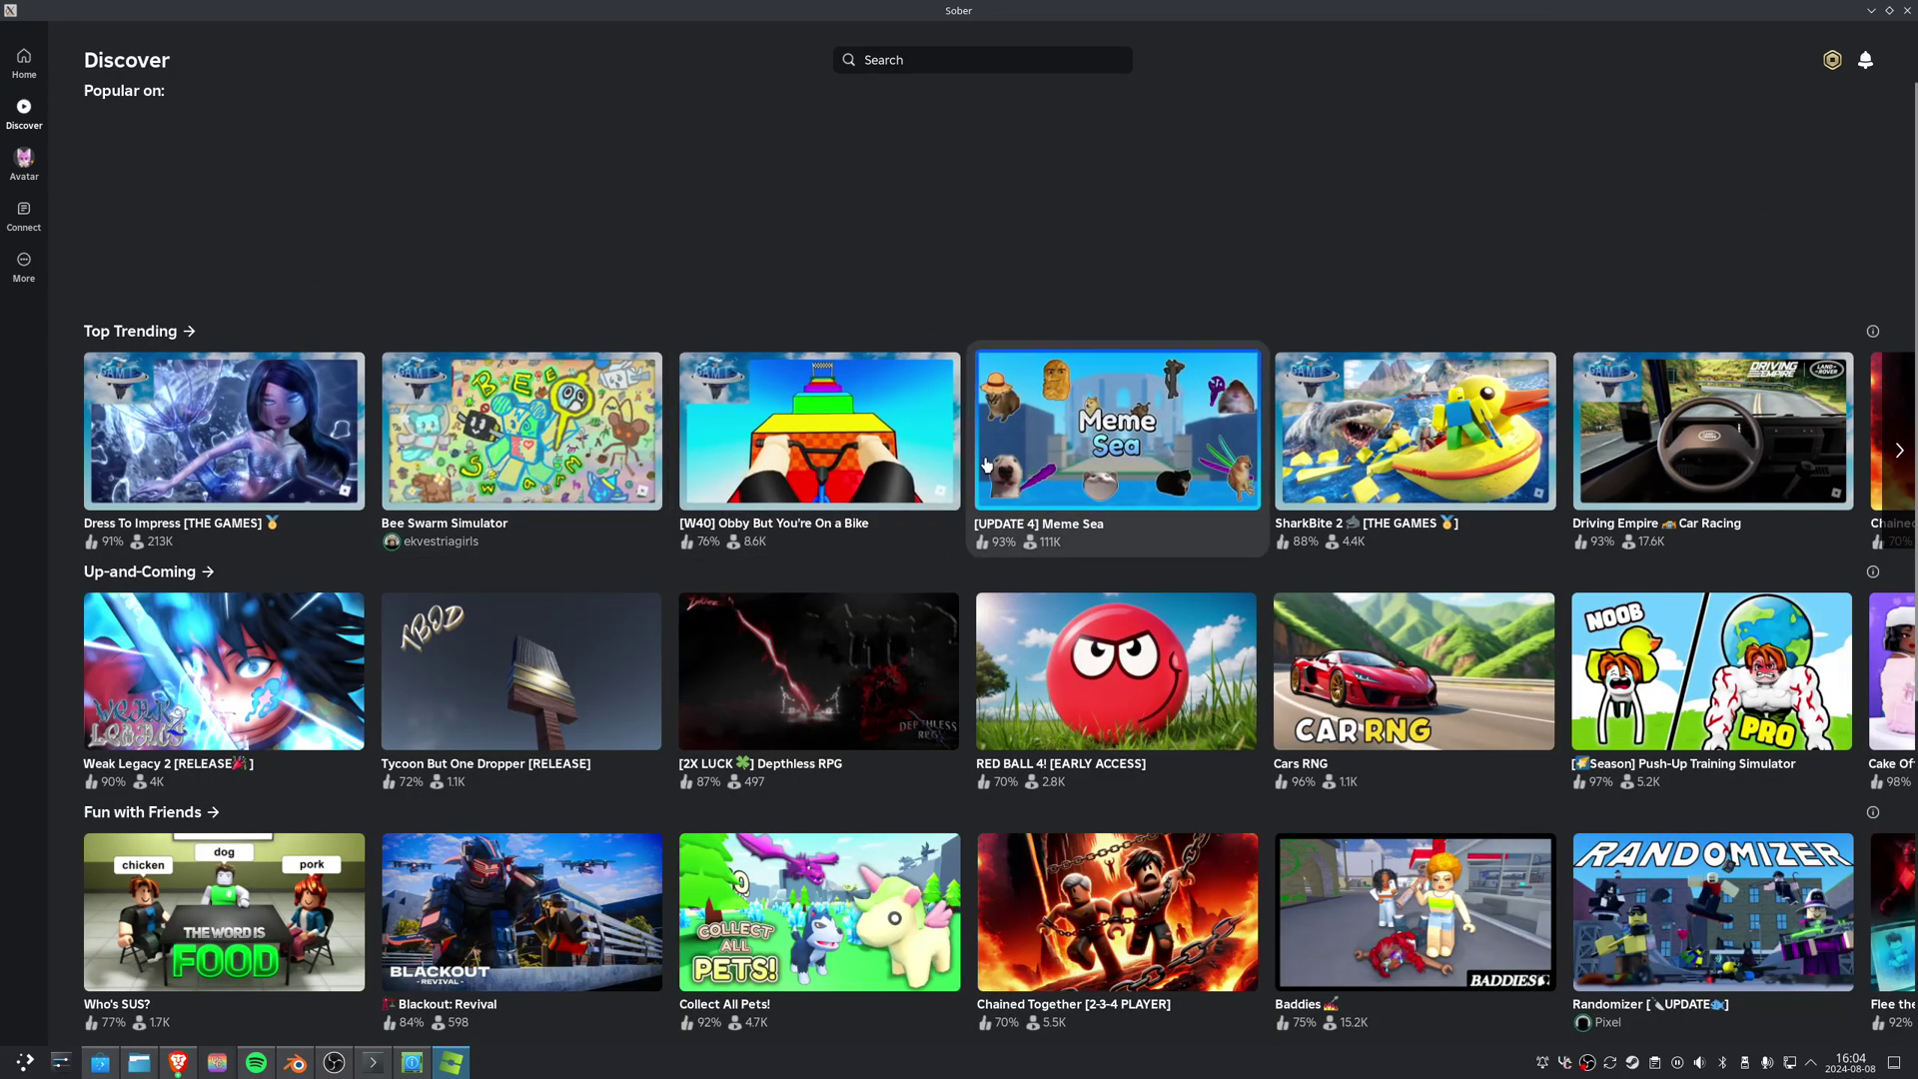
{"action": "left_click", "coordinate": [710, 454]}
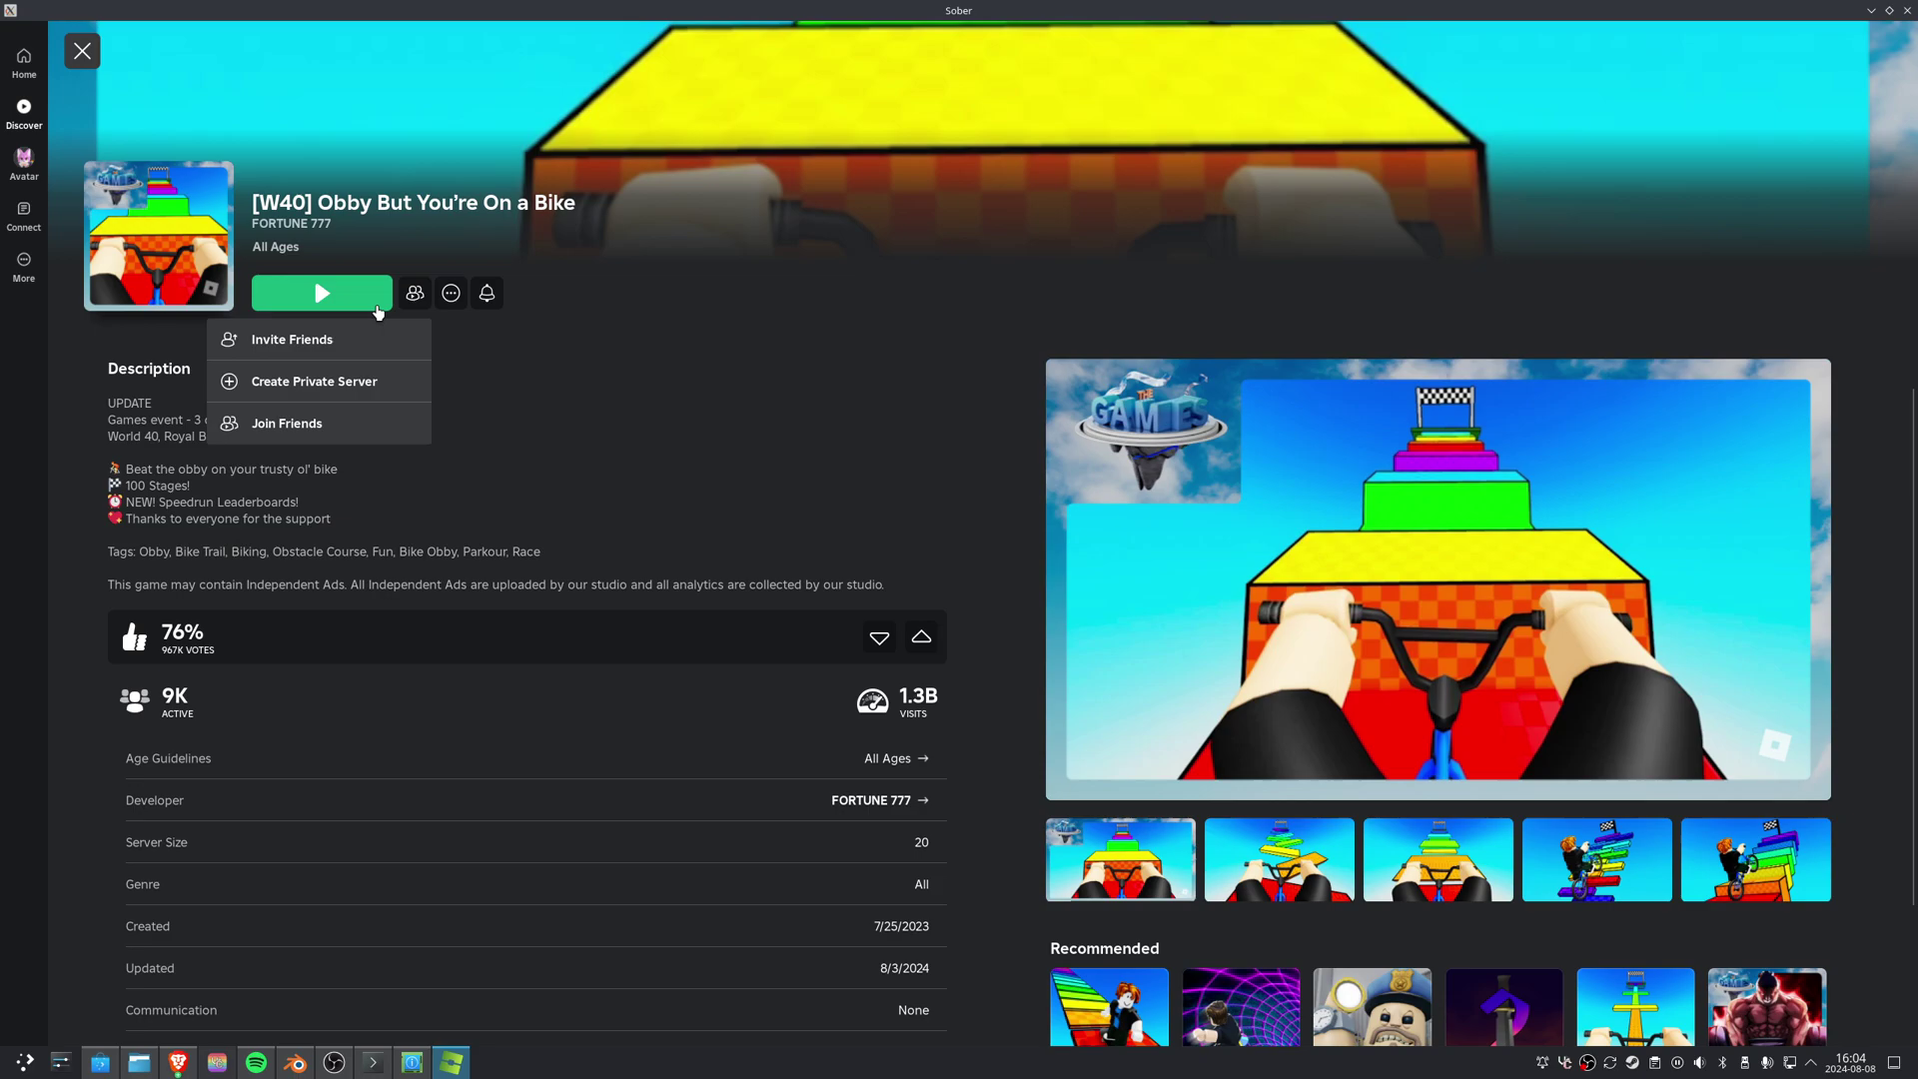
{"action": "left_click", "coordinate": [363, 289]}
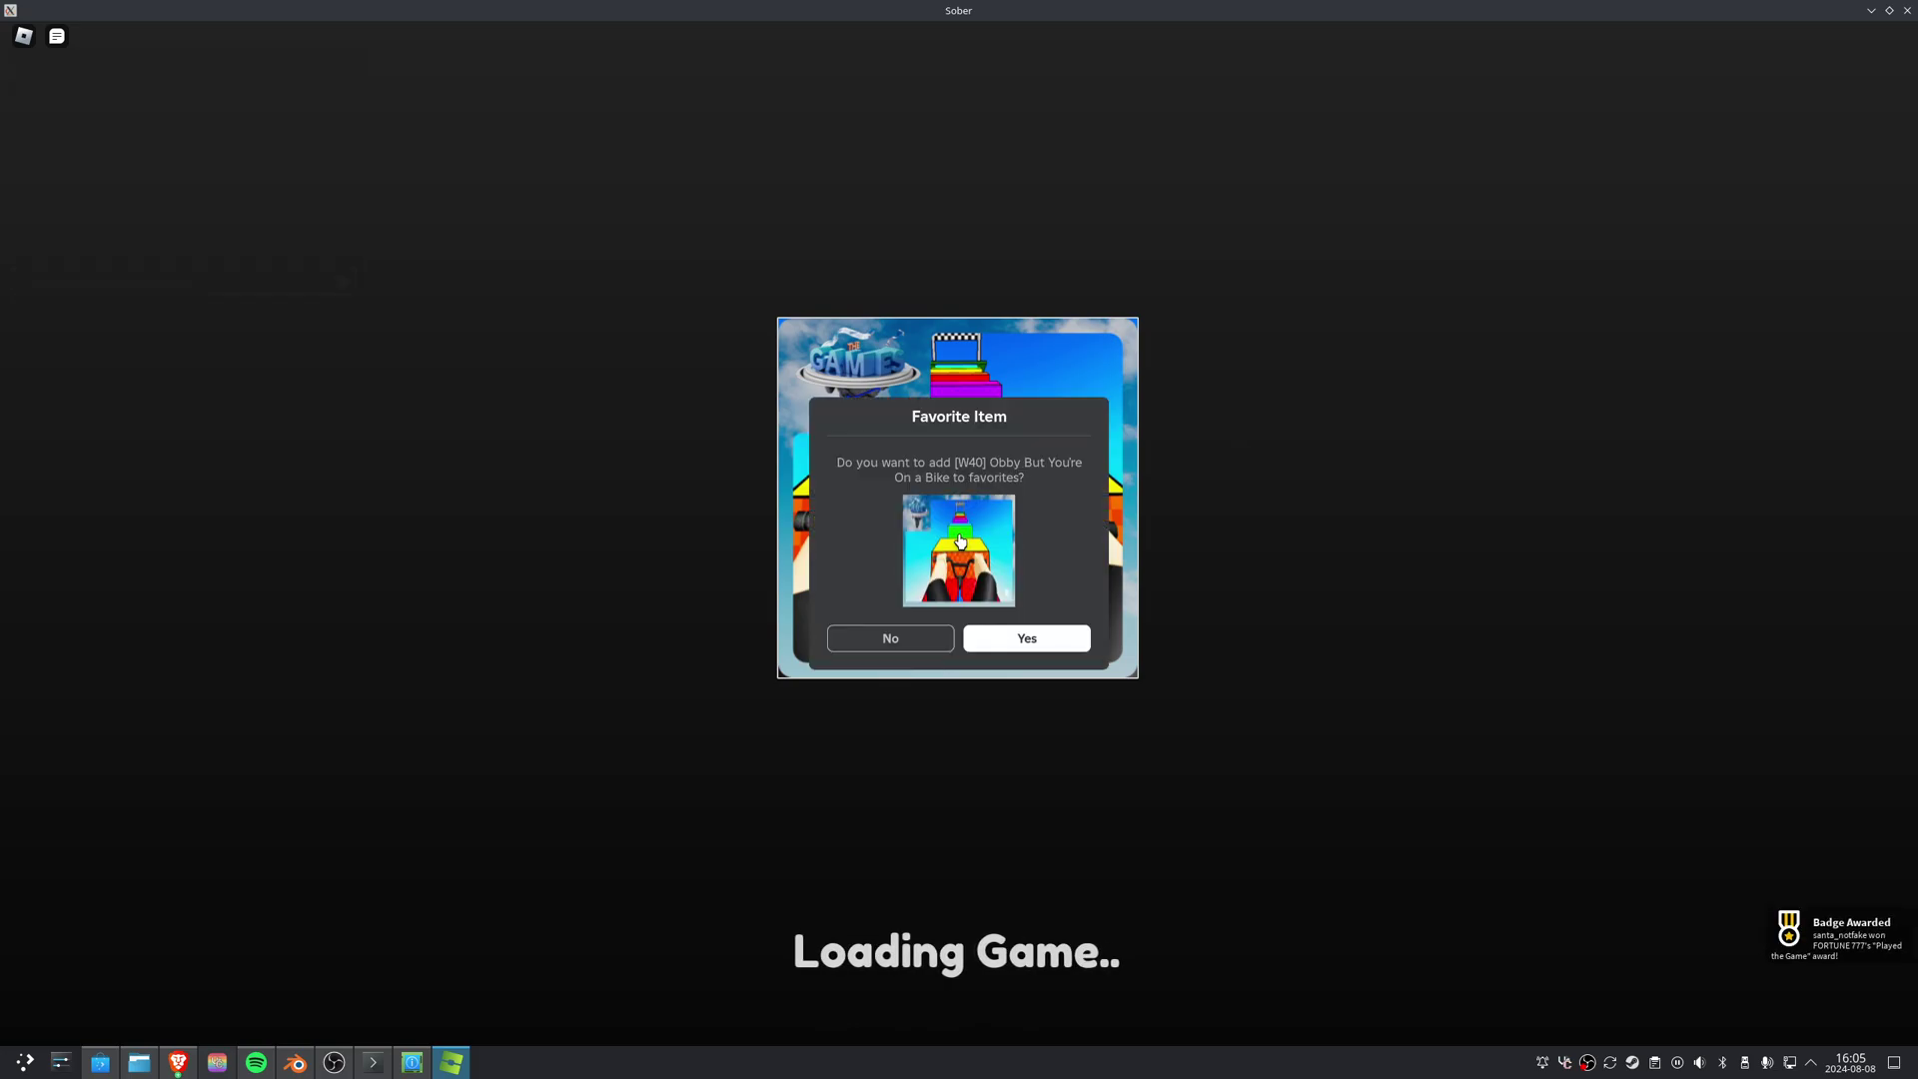
{"action": "key", "text": "Escape"}
{"action": "key", "text": "Escape"}
{"action": "key", "text": "Escape"}
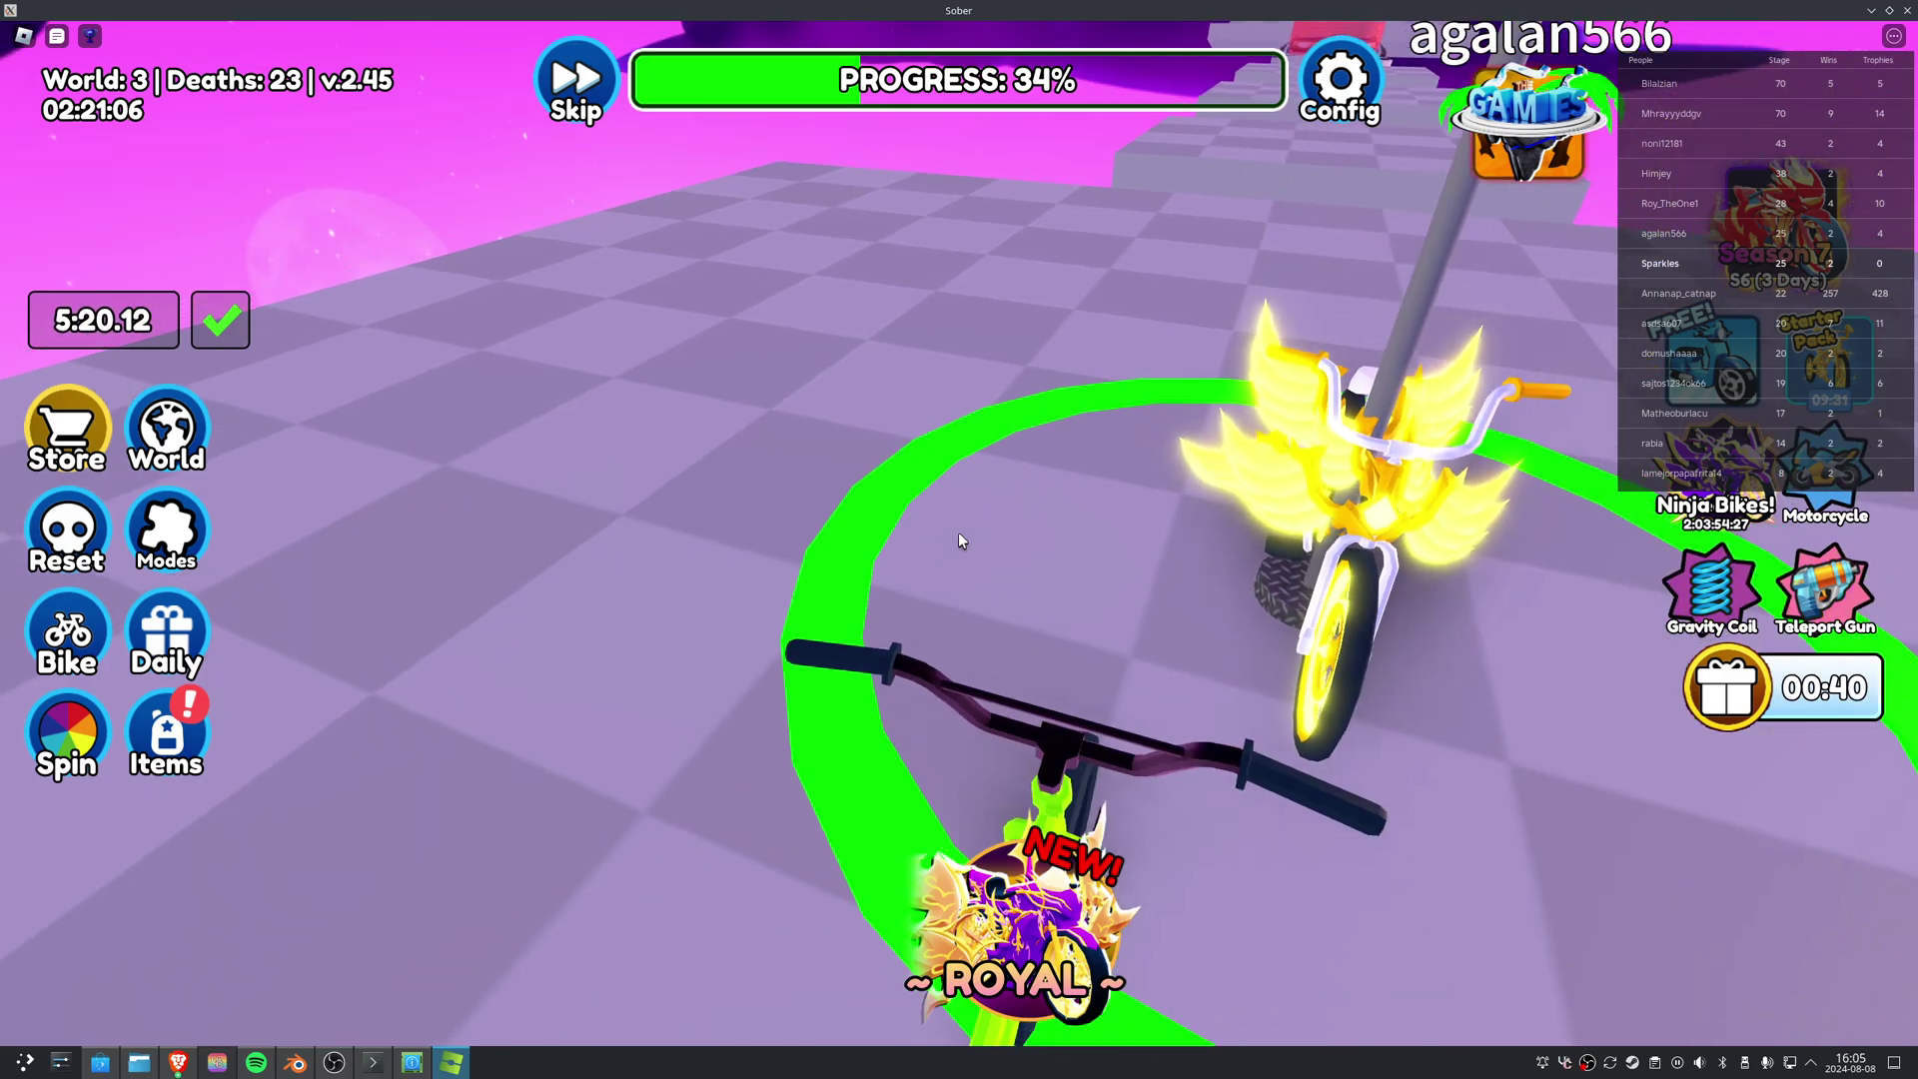
{"action": "mouse_move", "coordinate": [166, 193]}
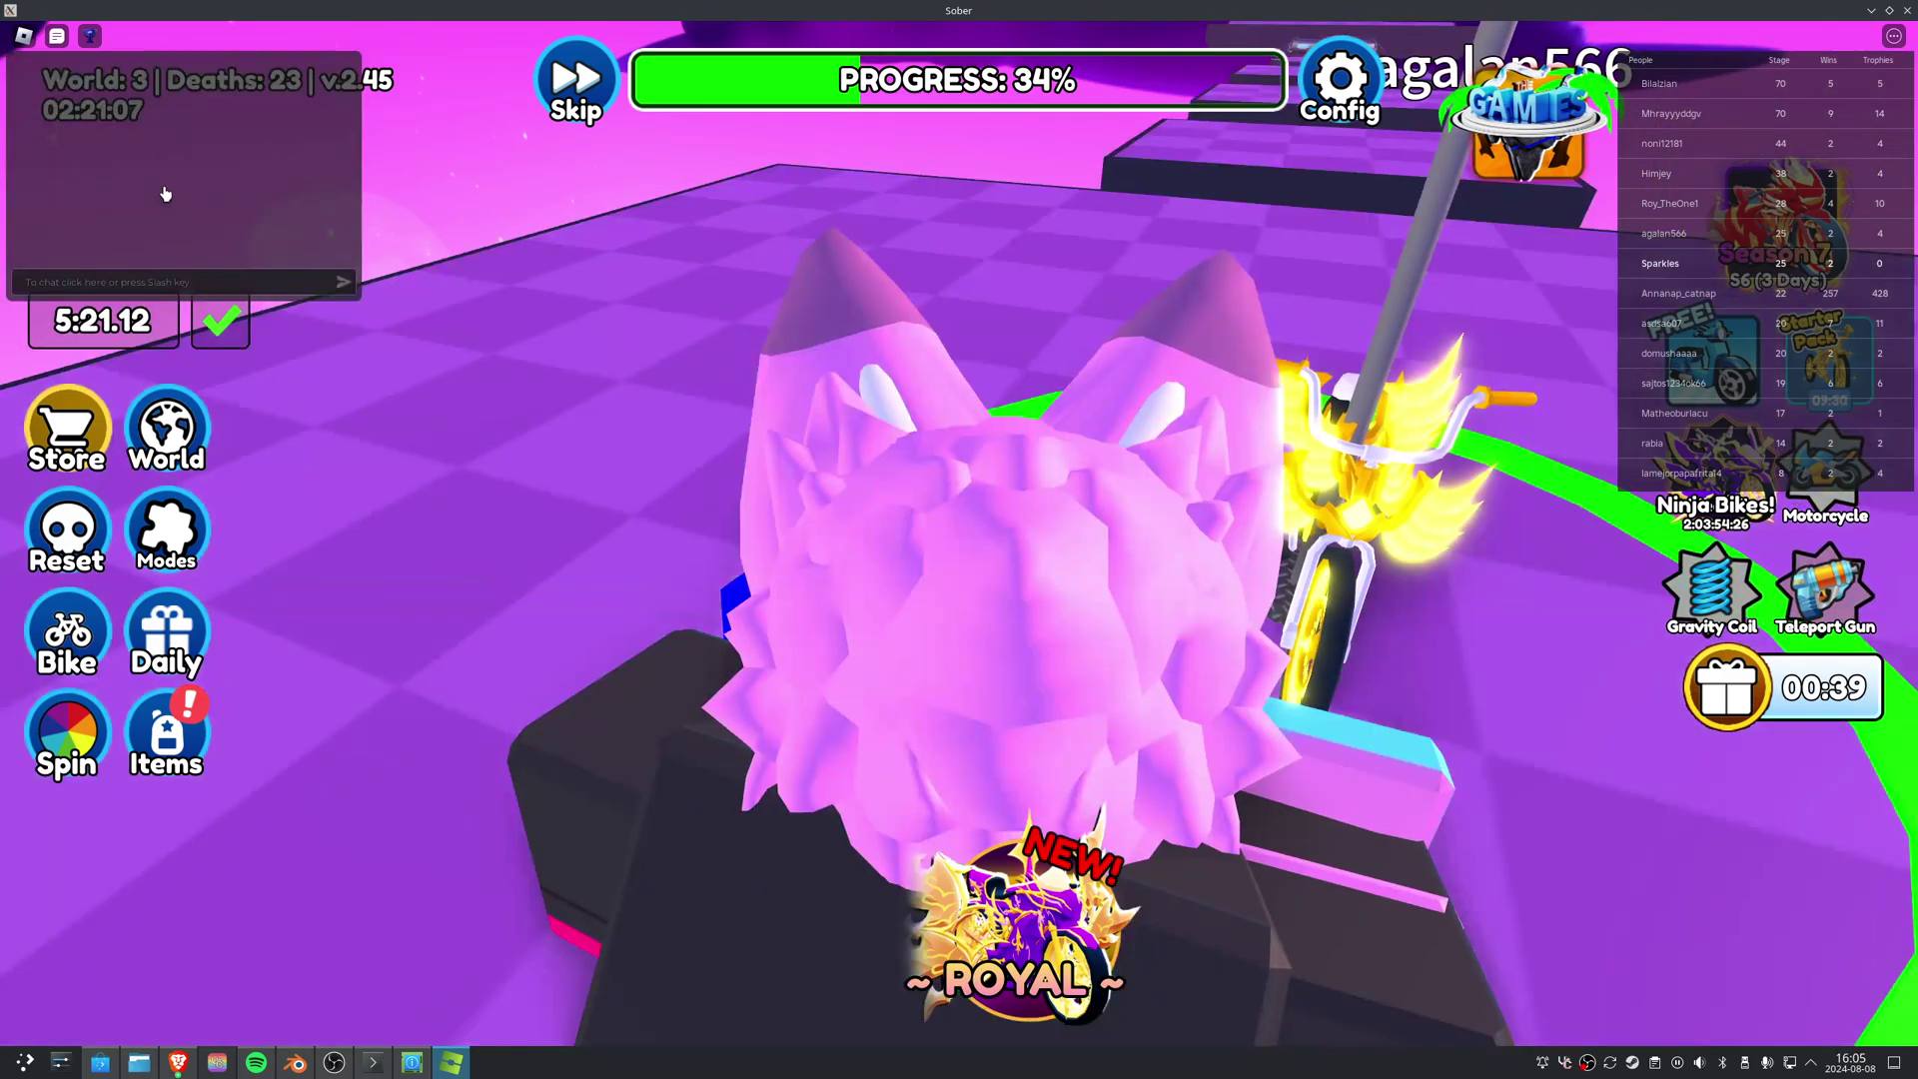
- Try entering random test text in the in-game chat, erase it, and leave the chat field
{"action": "left_click", "coordinate": [132, 282]}
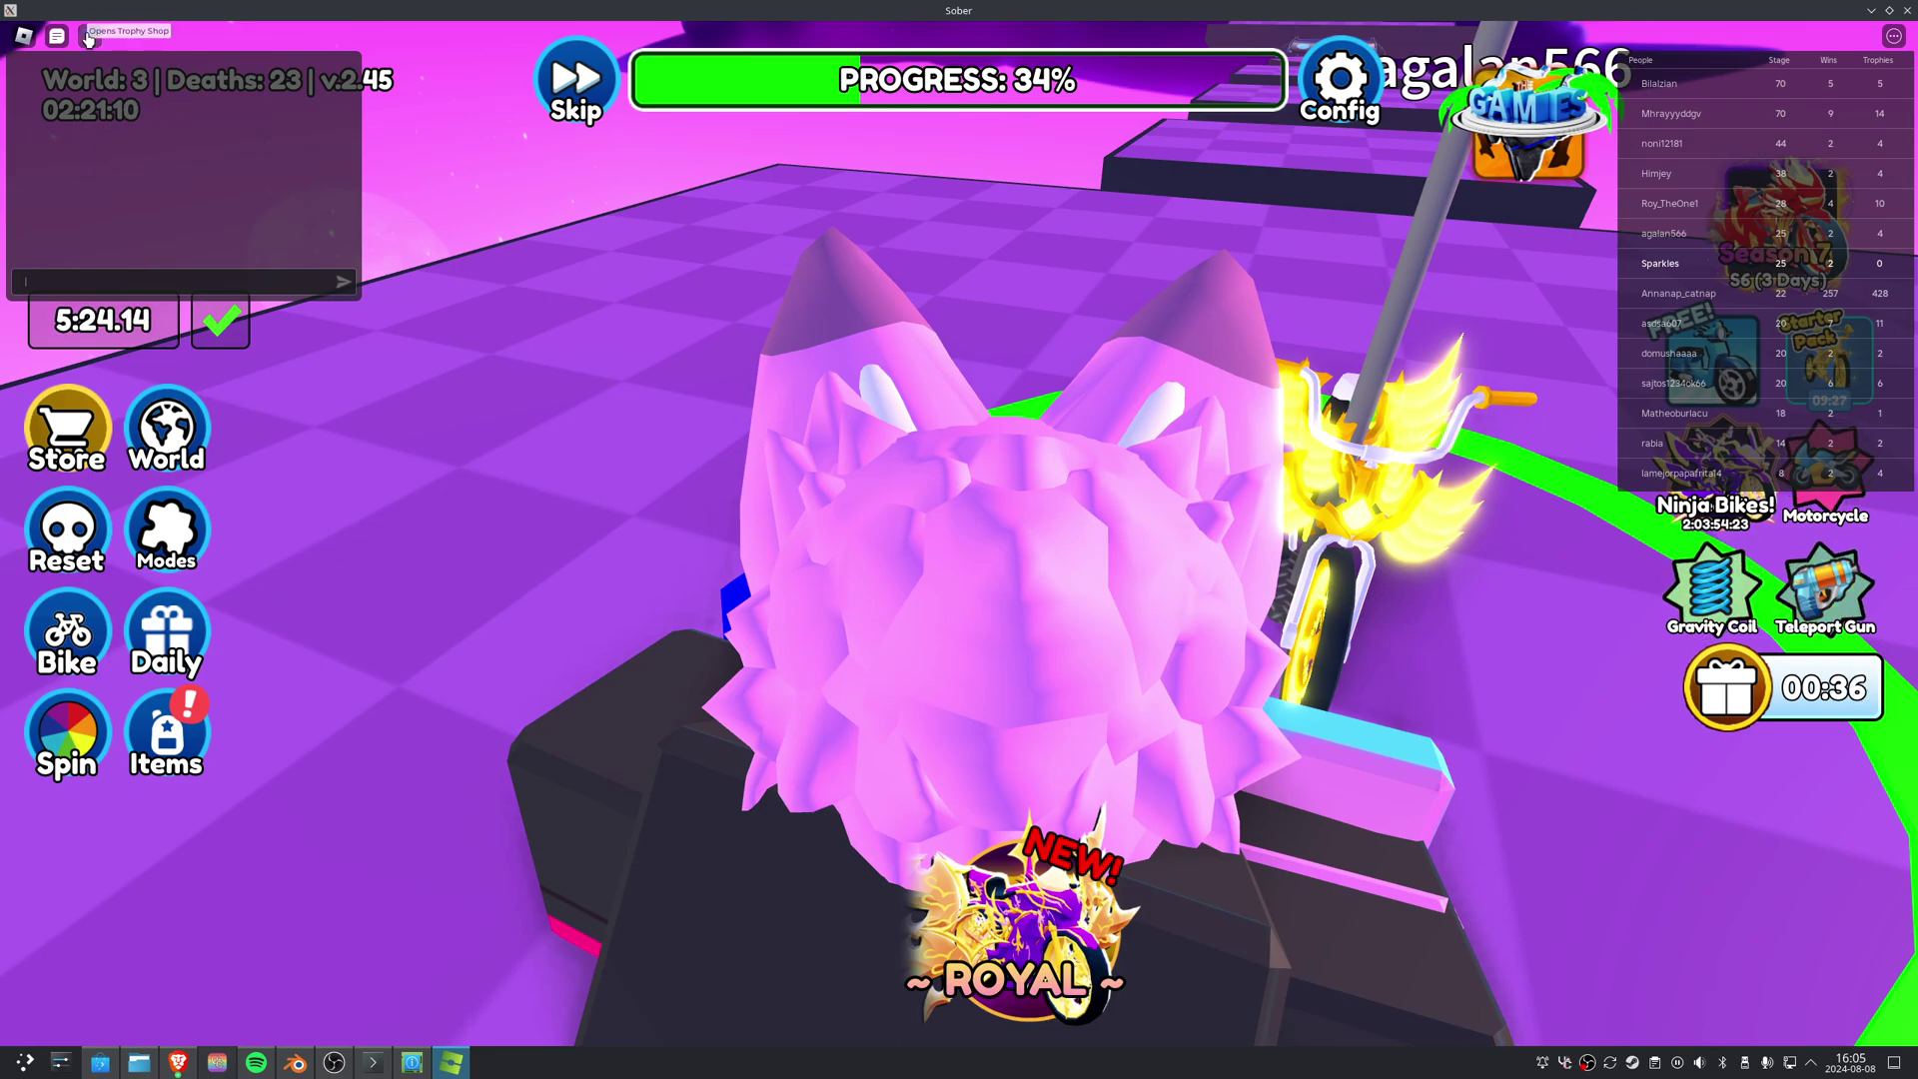
{"action": "type", "text": "gdfl"}
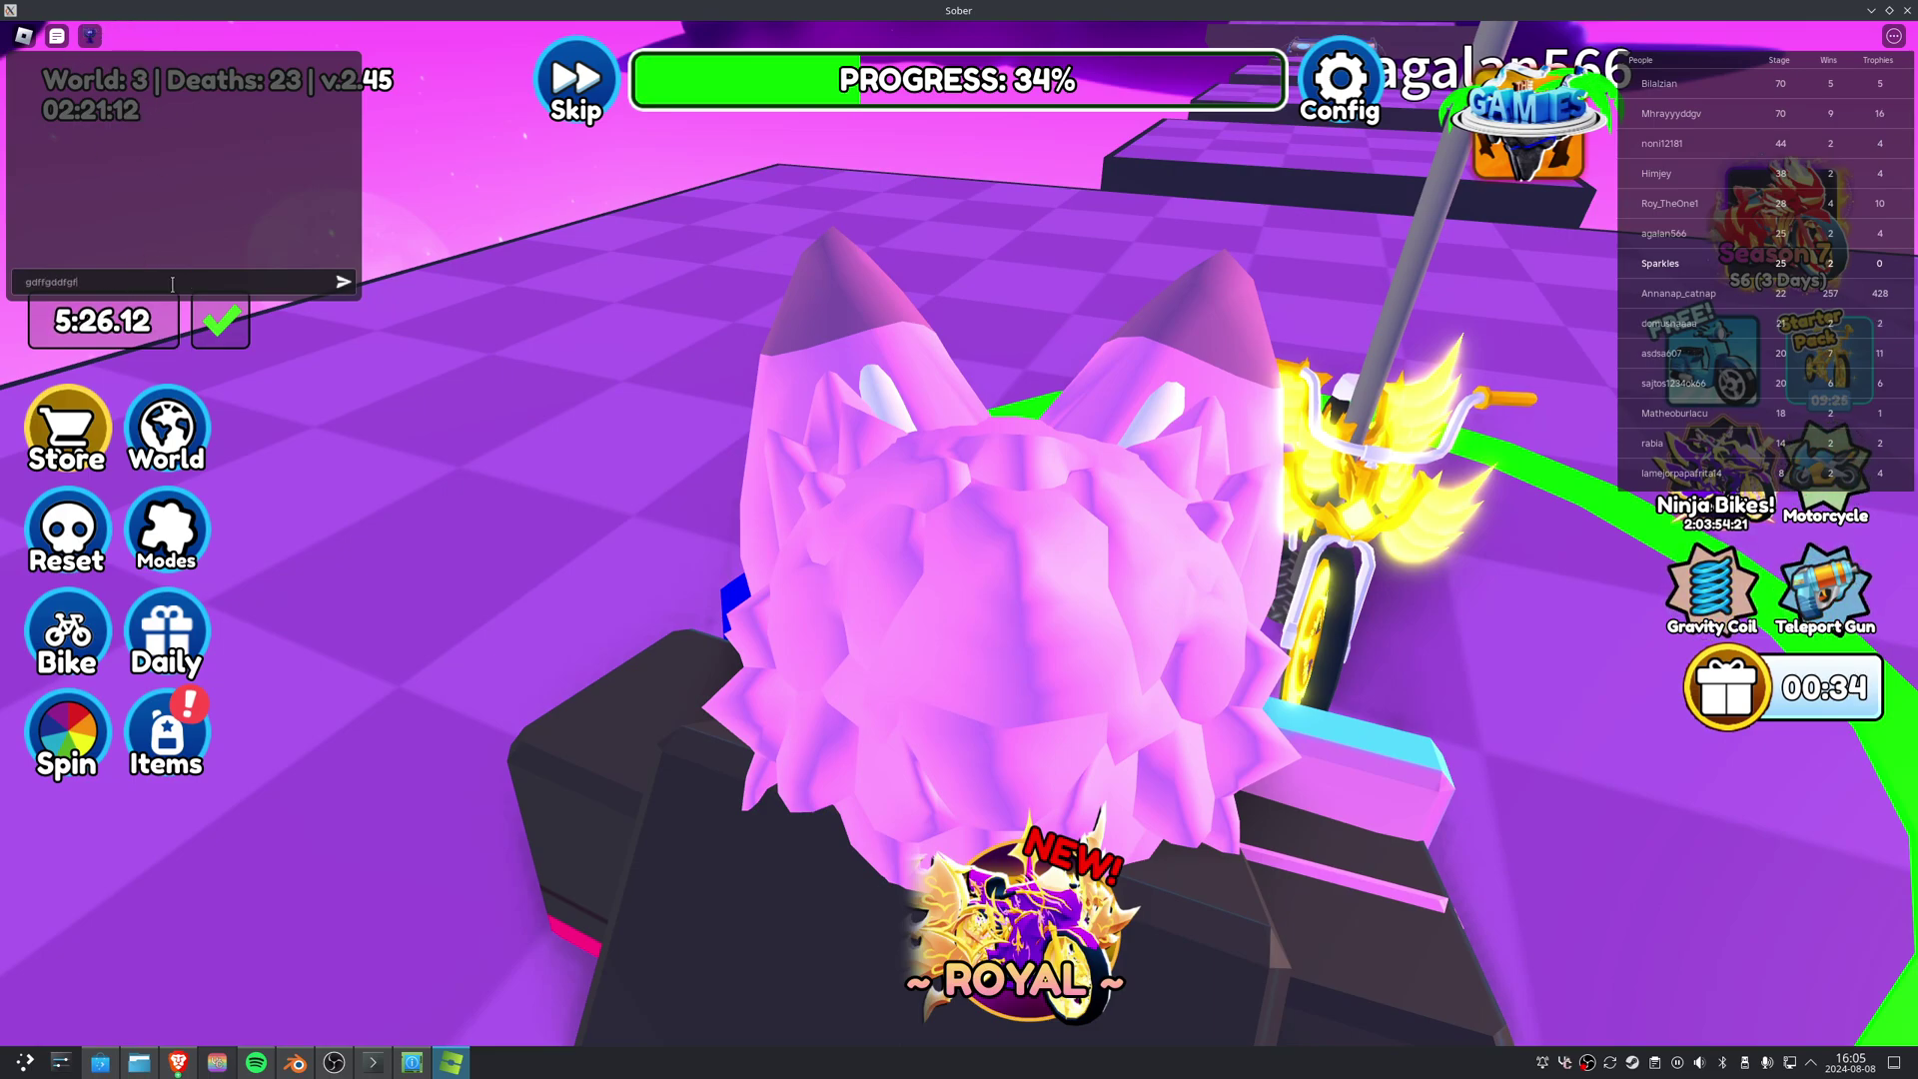
{"action": "key", "text": "BackSpace"}
{"action": "left_click", "coordinate": [345, 357]}
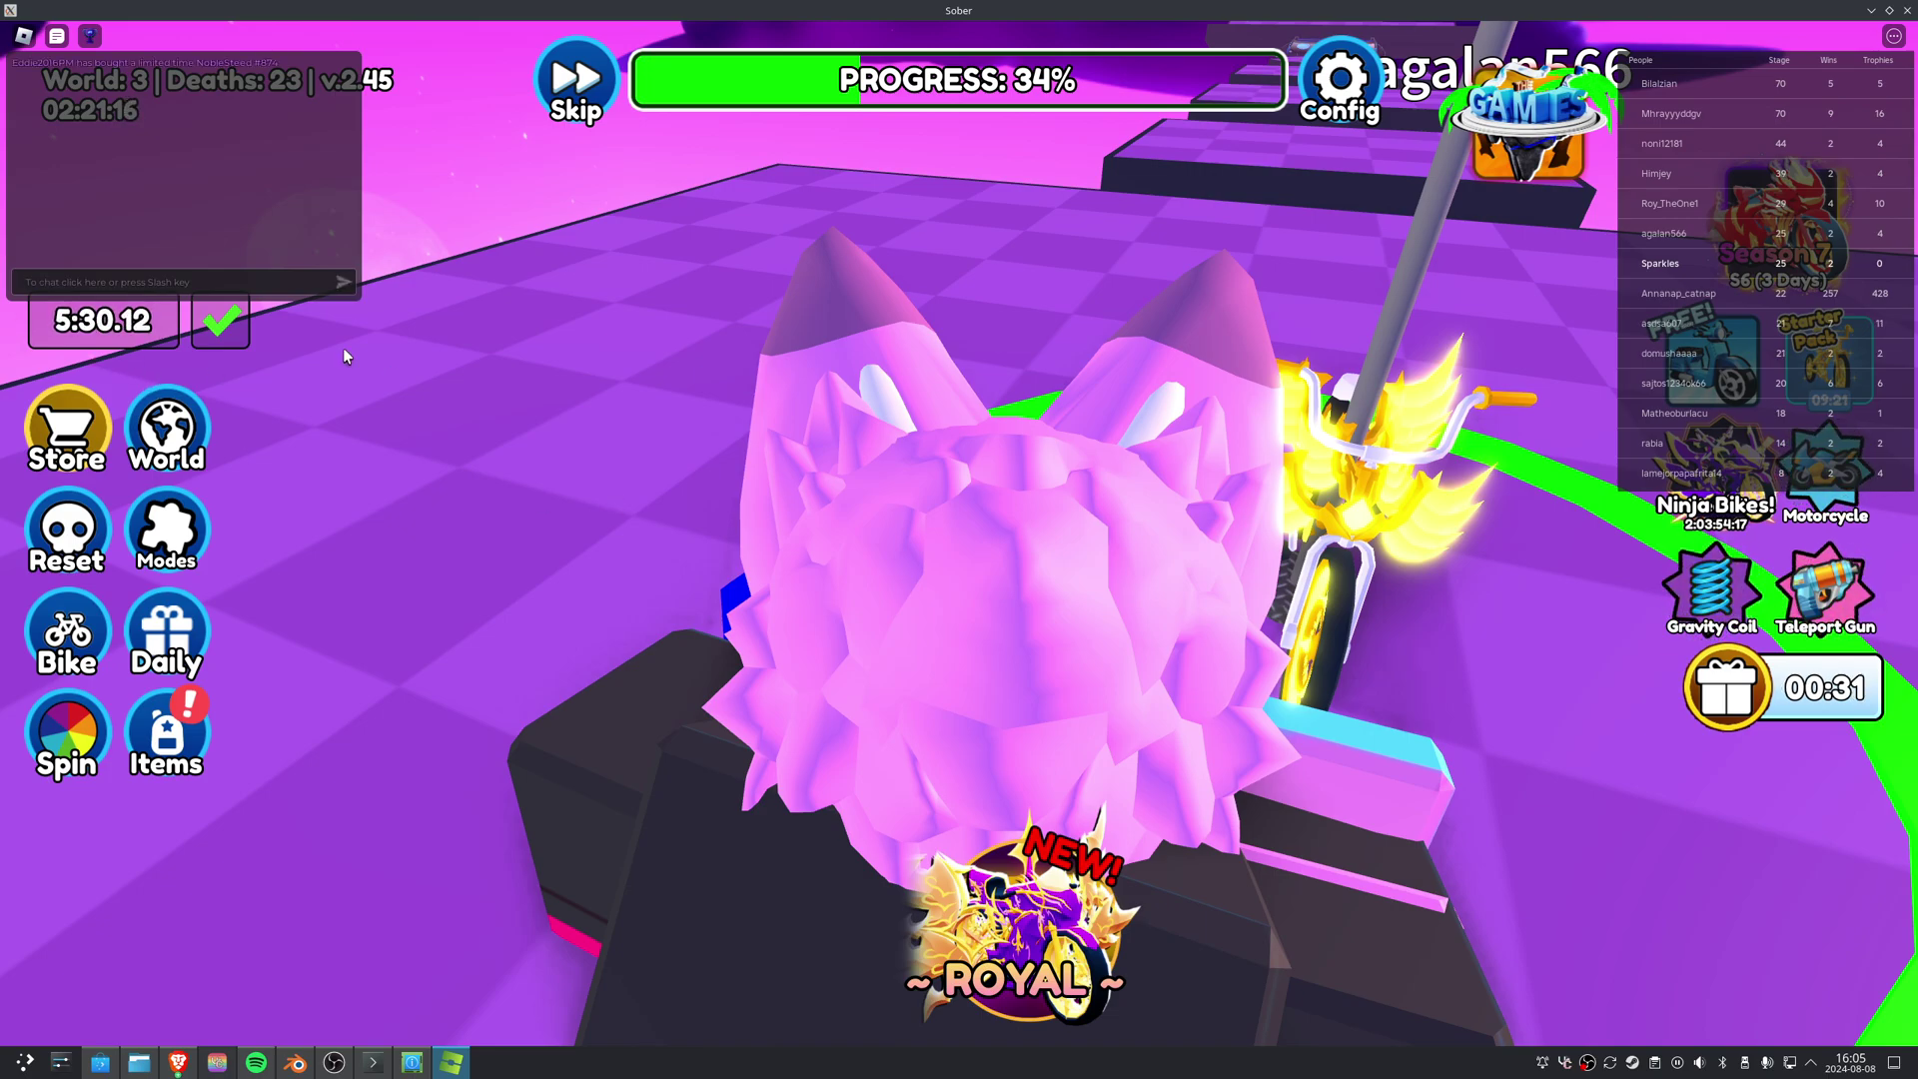
- Enable UI navigation in the game and move the selection to the Store button
{"action": "key", "text": "backslash"}
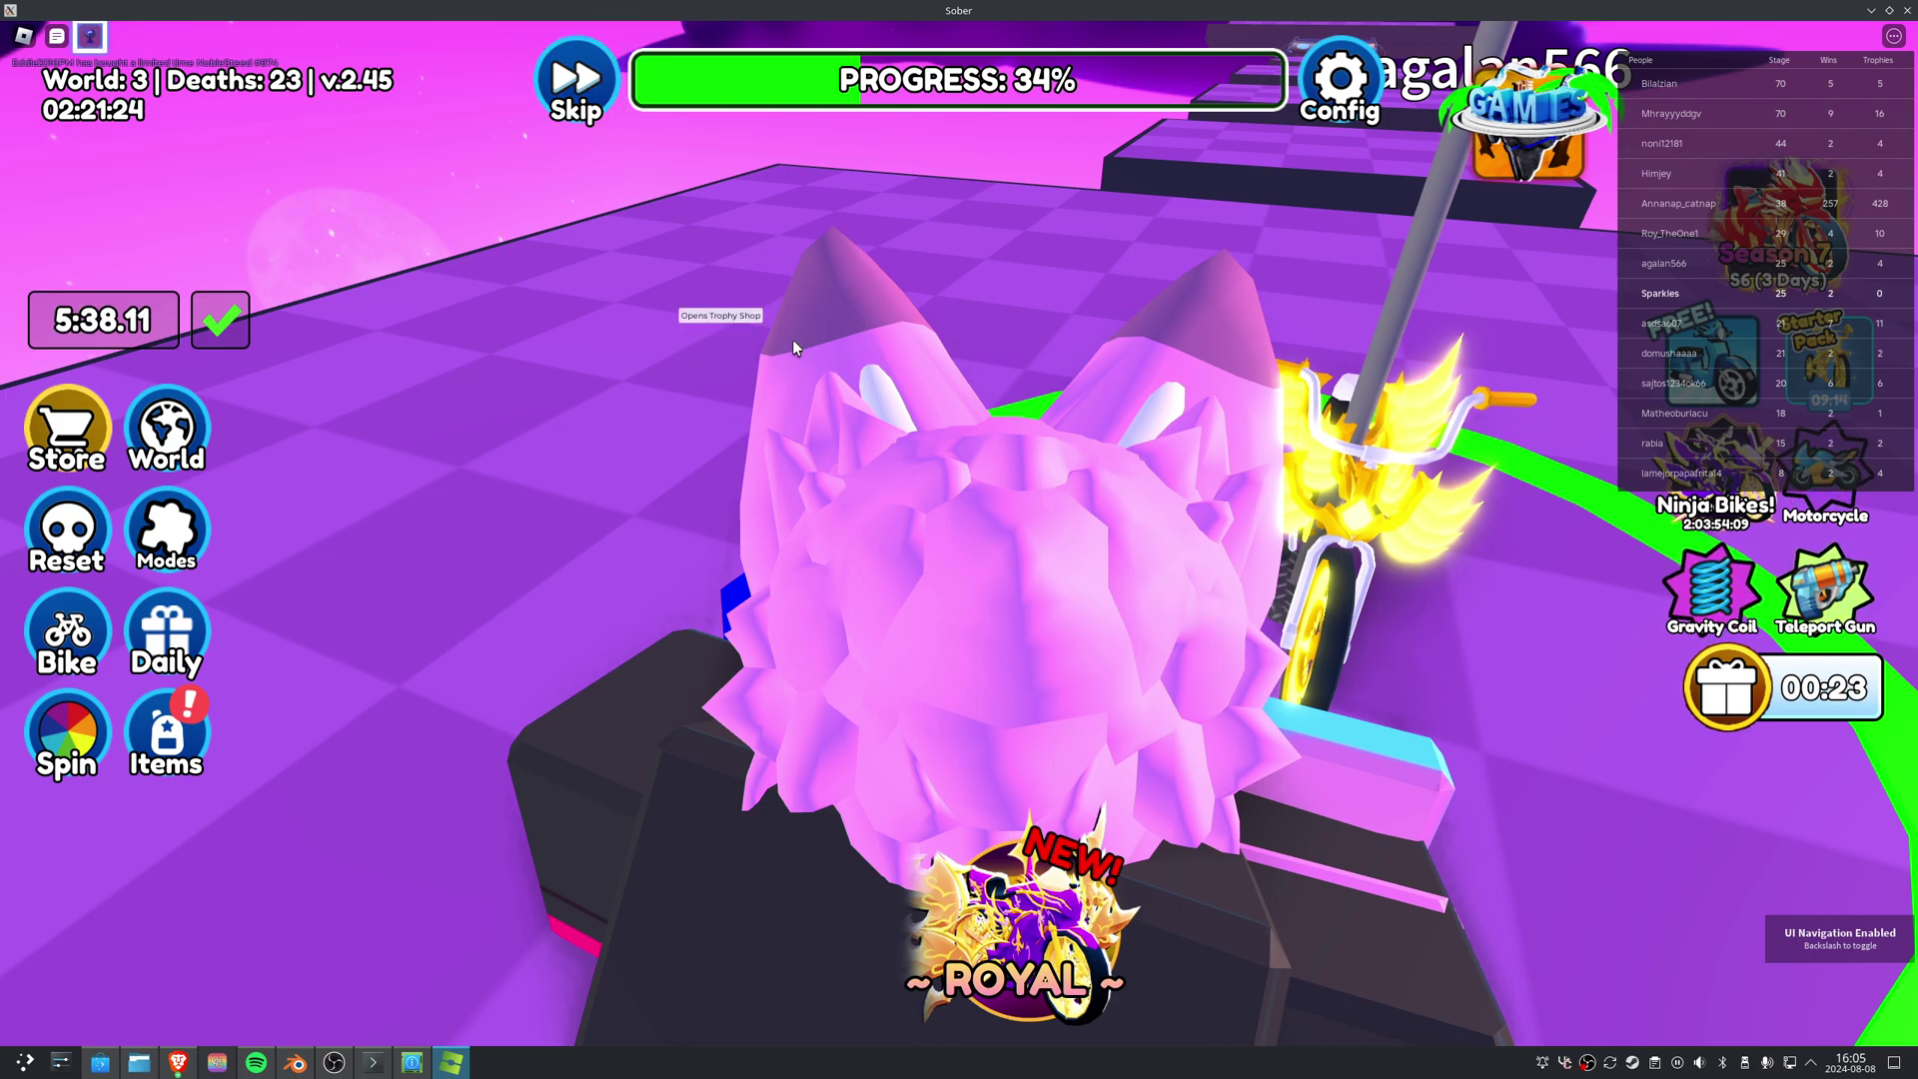
{"action": "key", "text": "Down"}
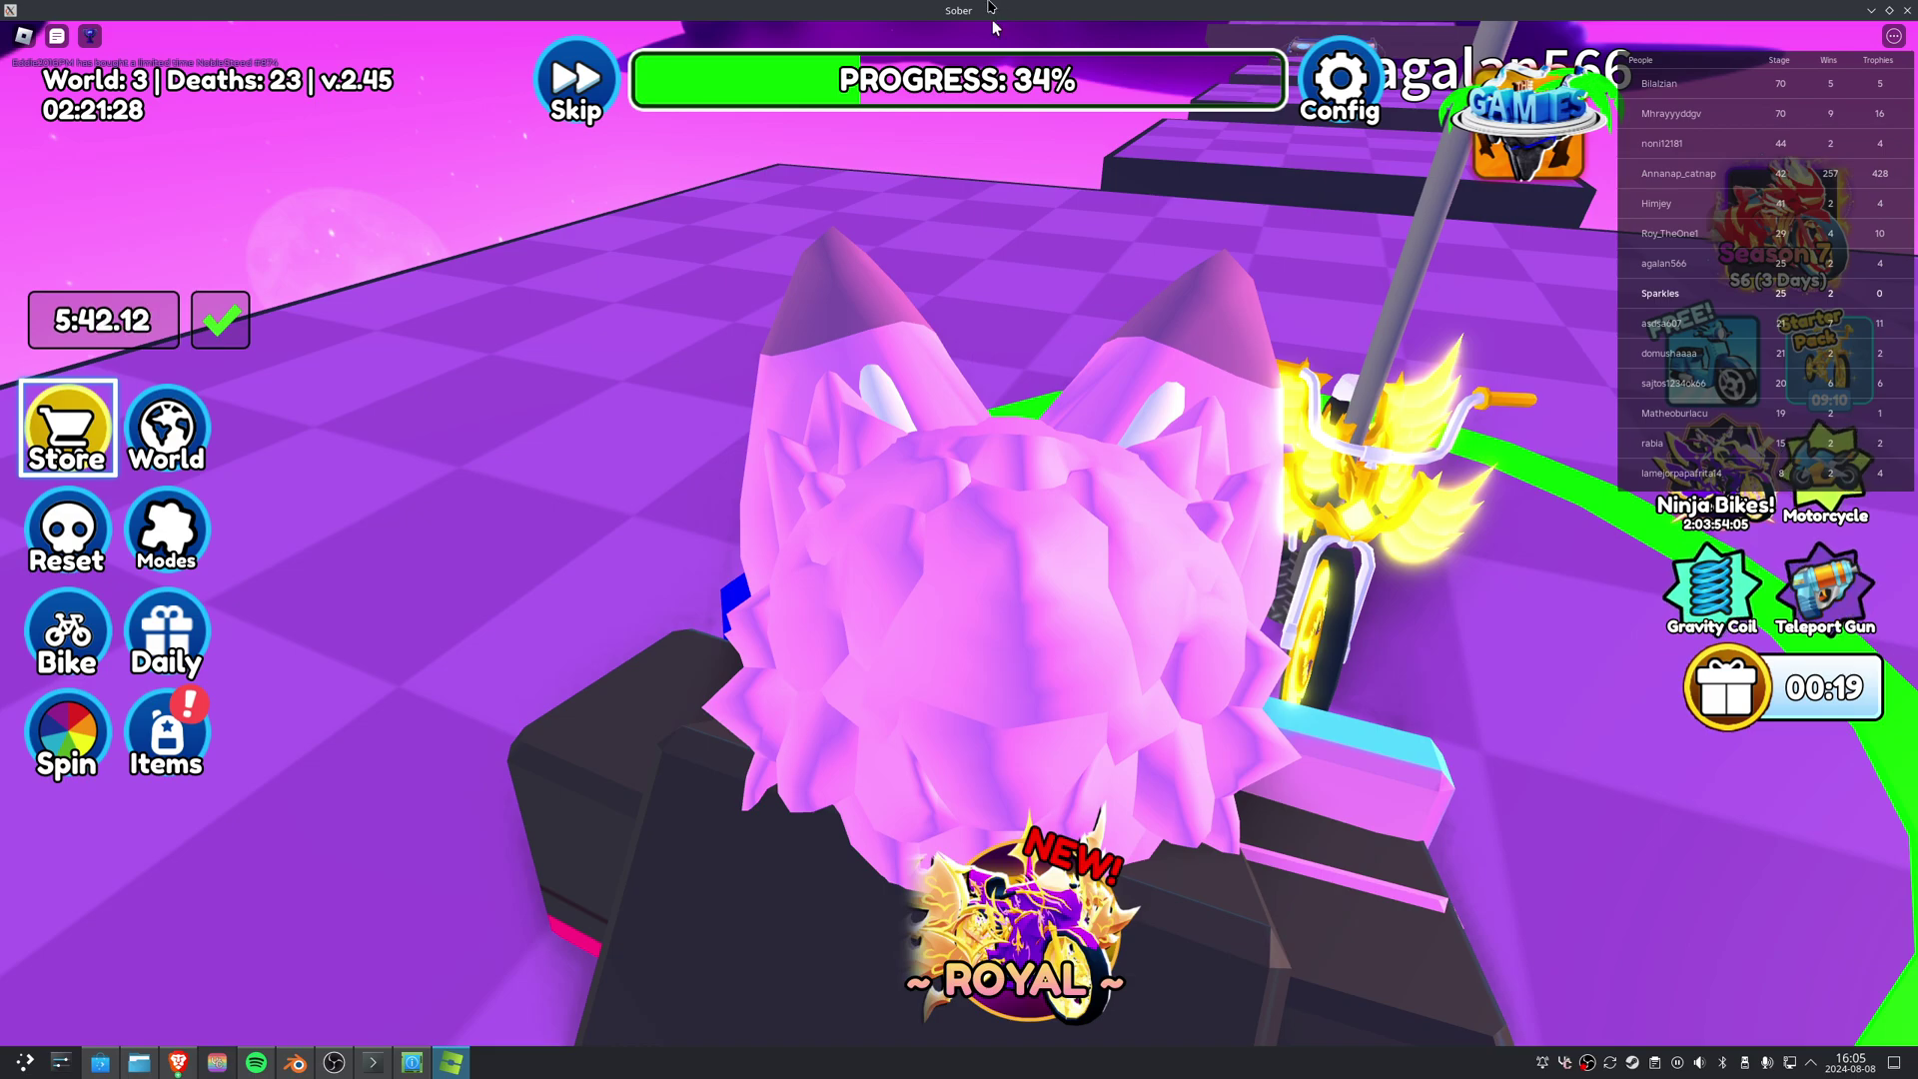
- Bring up the in-game menu and leave the game
{"action": "left_click", "coordinate": [1908, 10]}
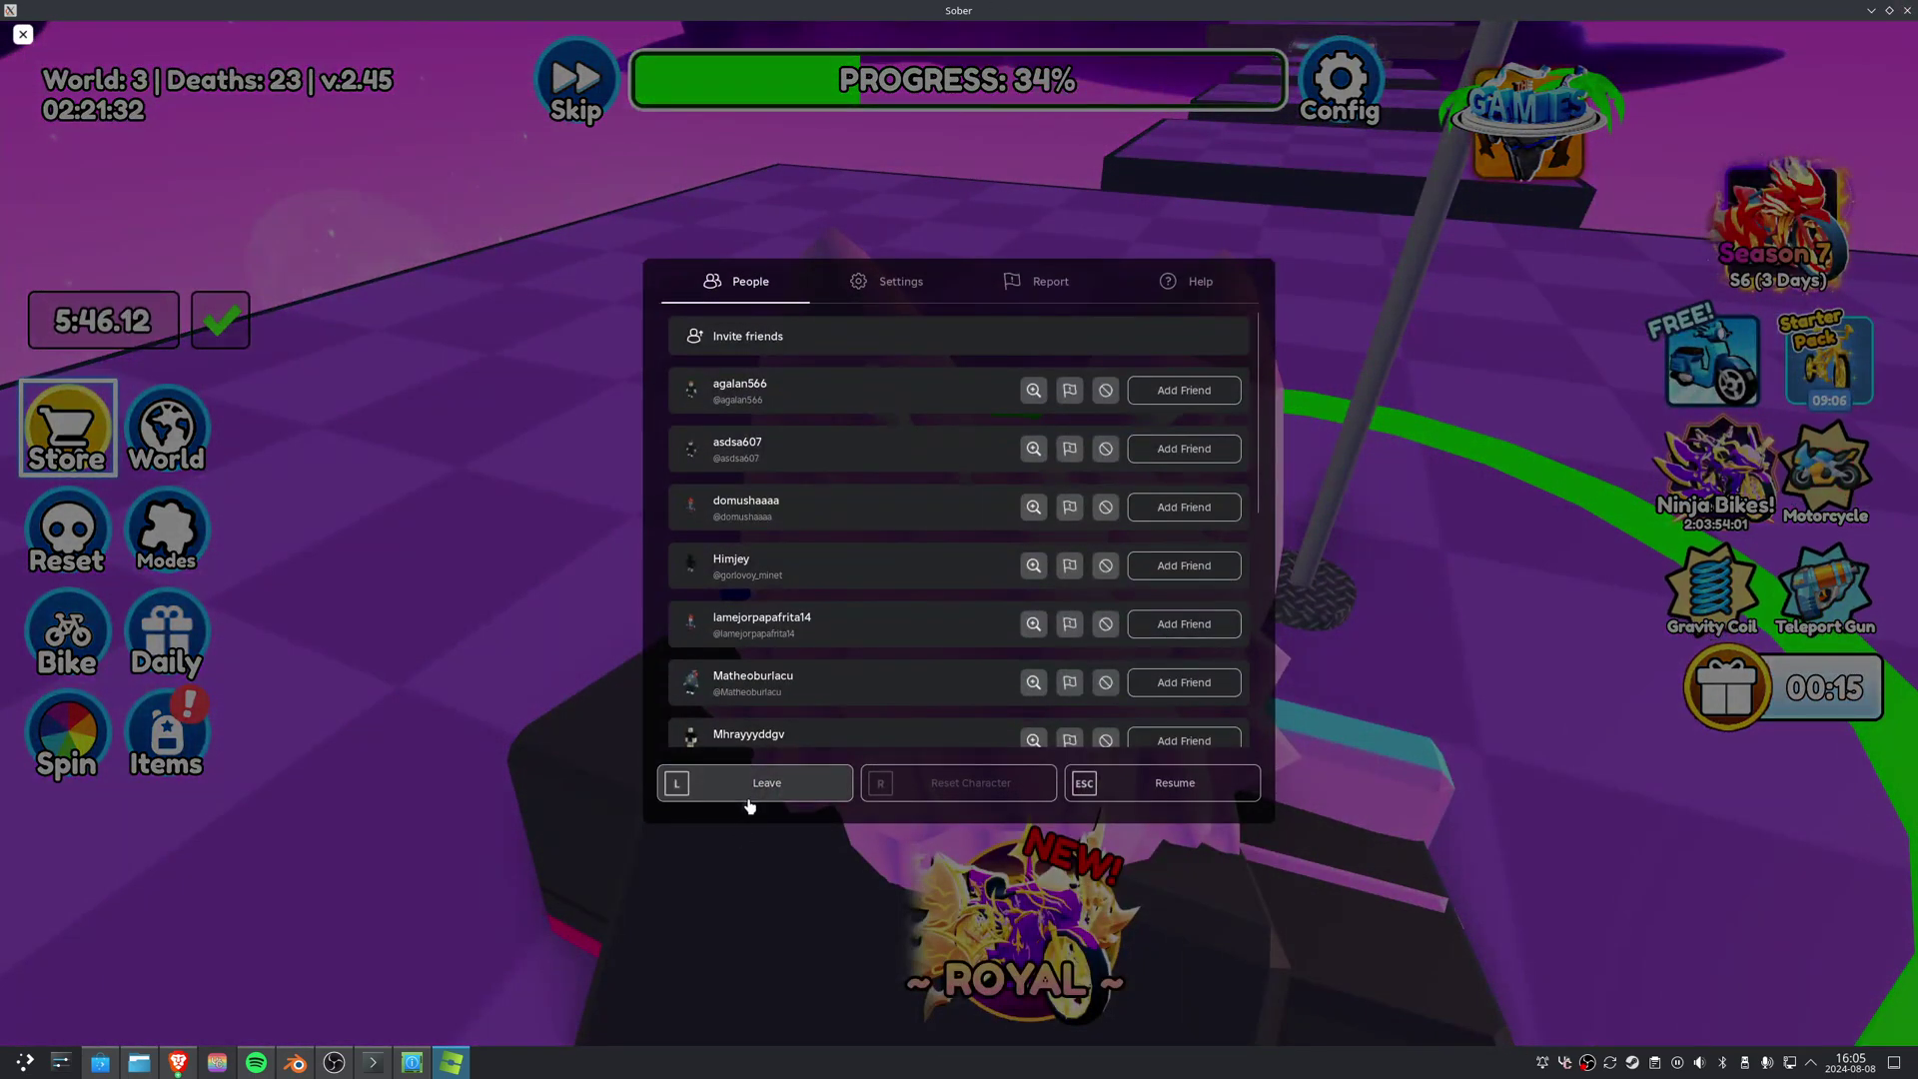
{"action": "left_click", "coordinate": [749, 797]}
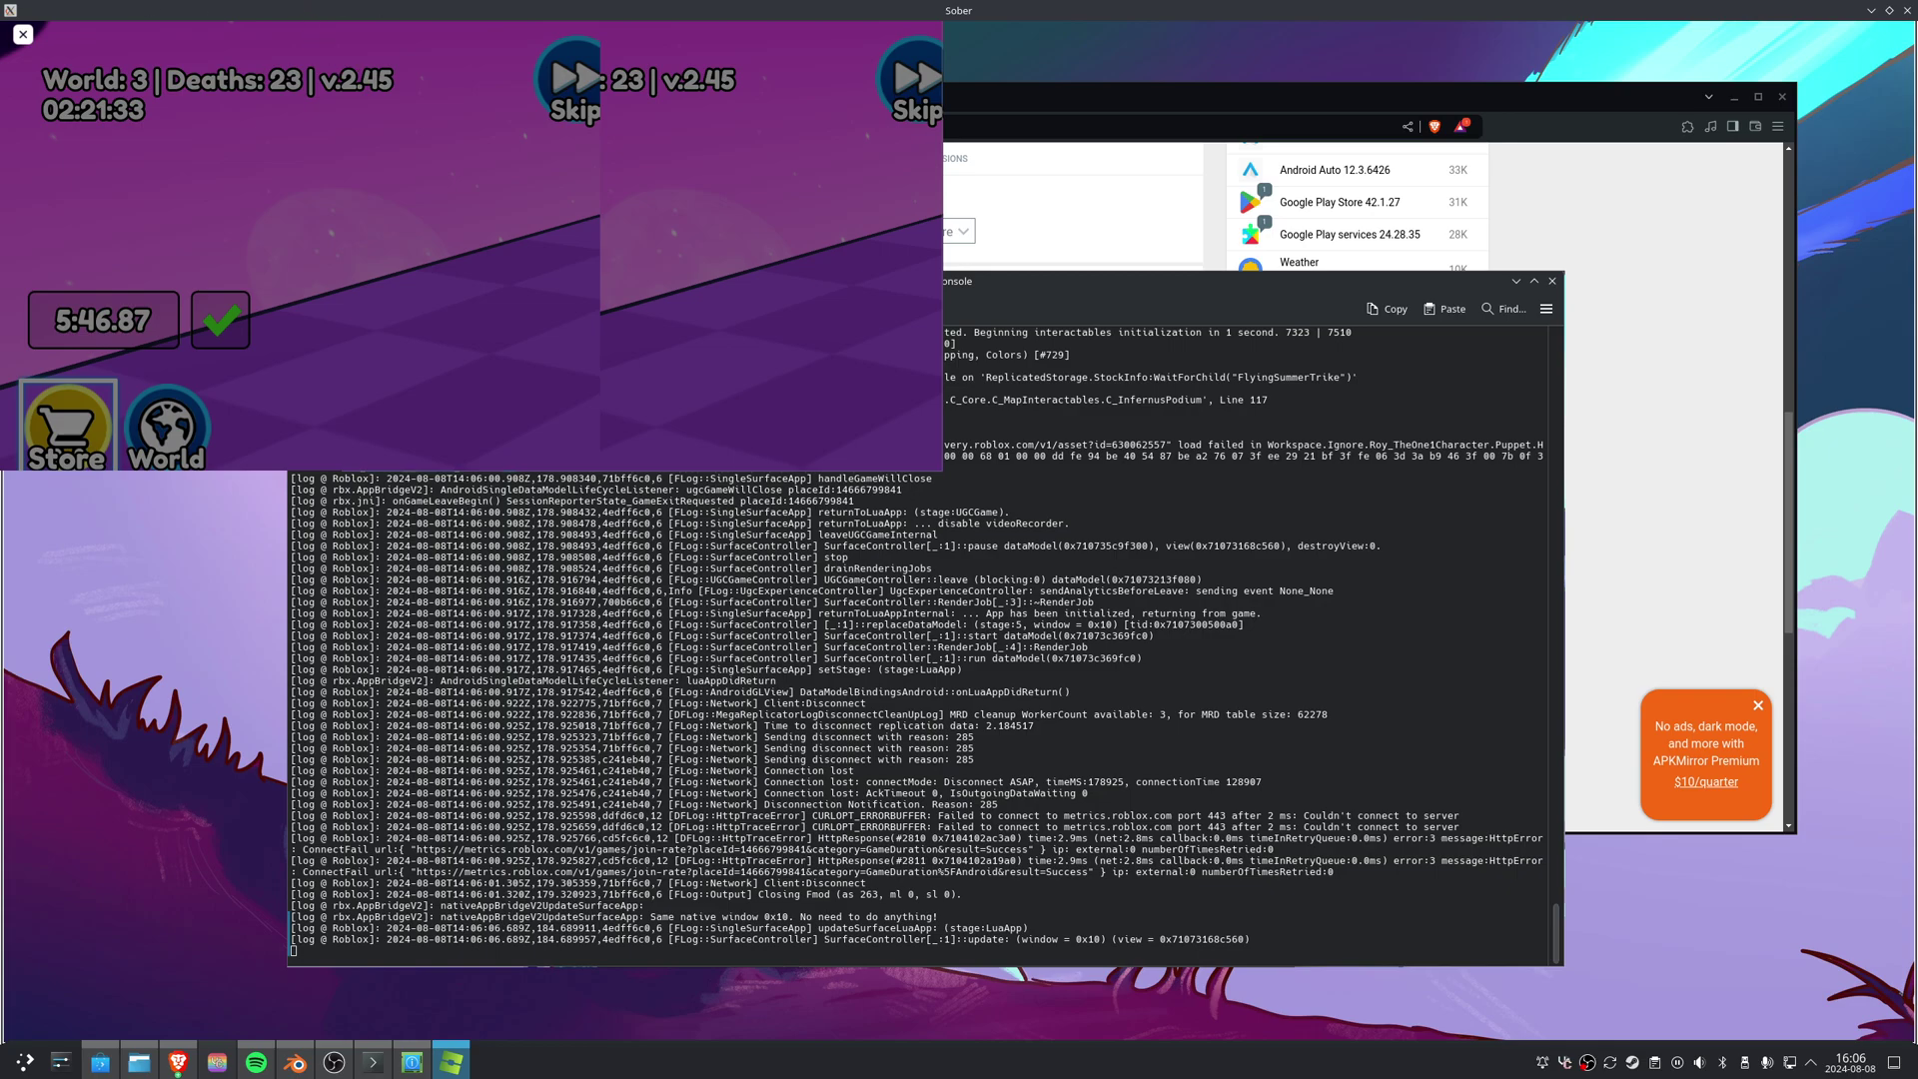
- Switch to the Konsole terminal and interrupt the running Sober process
{"action": "key", "text": "super"}
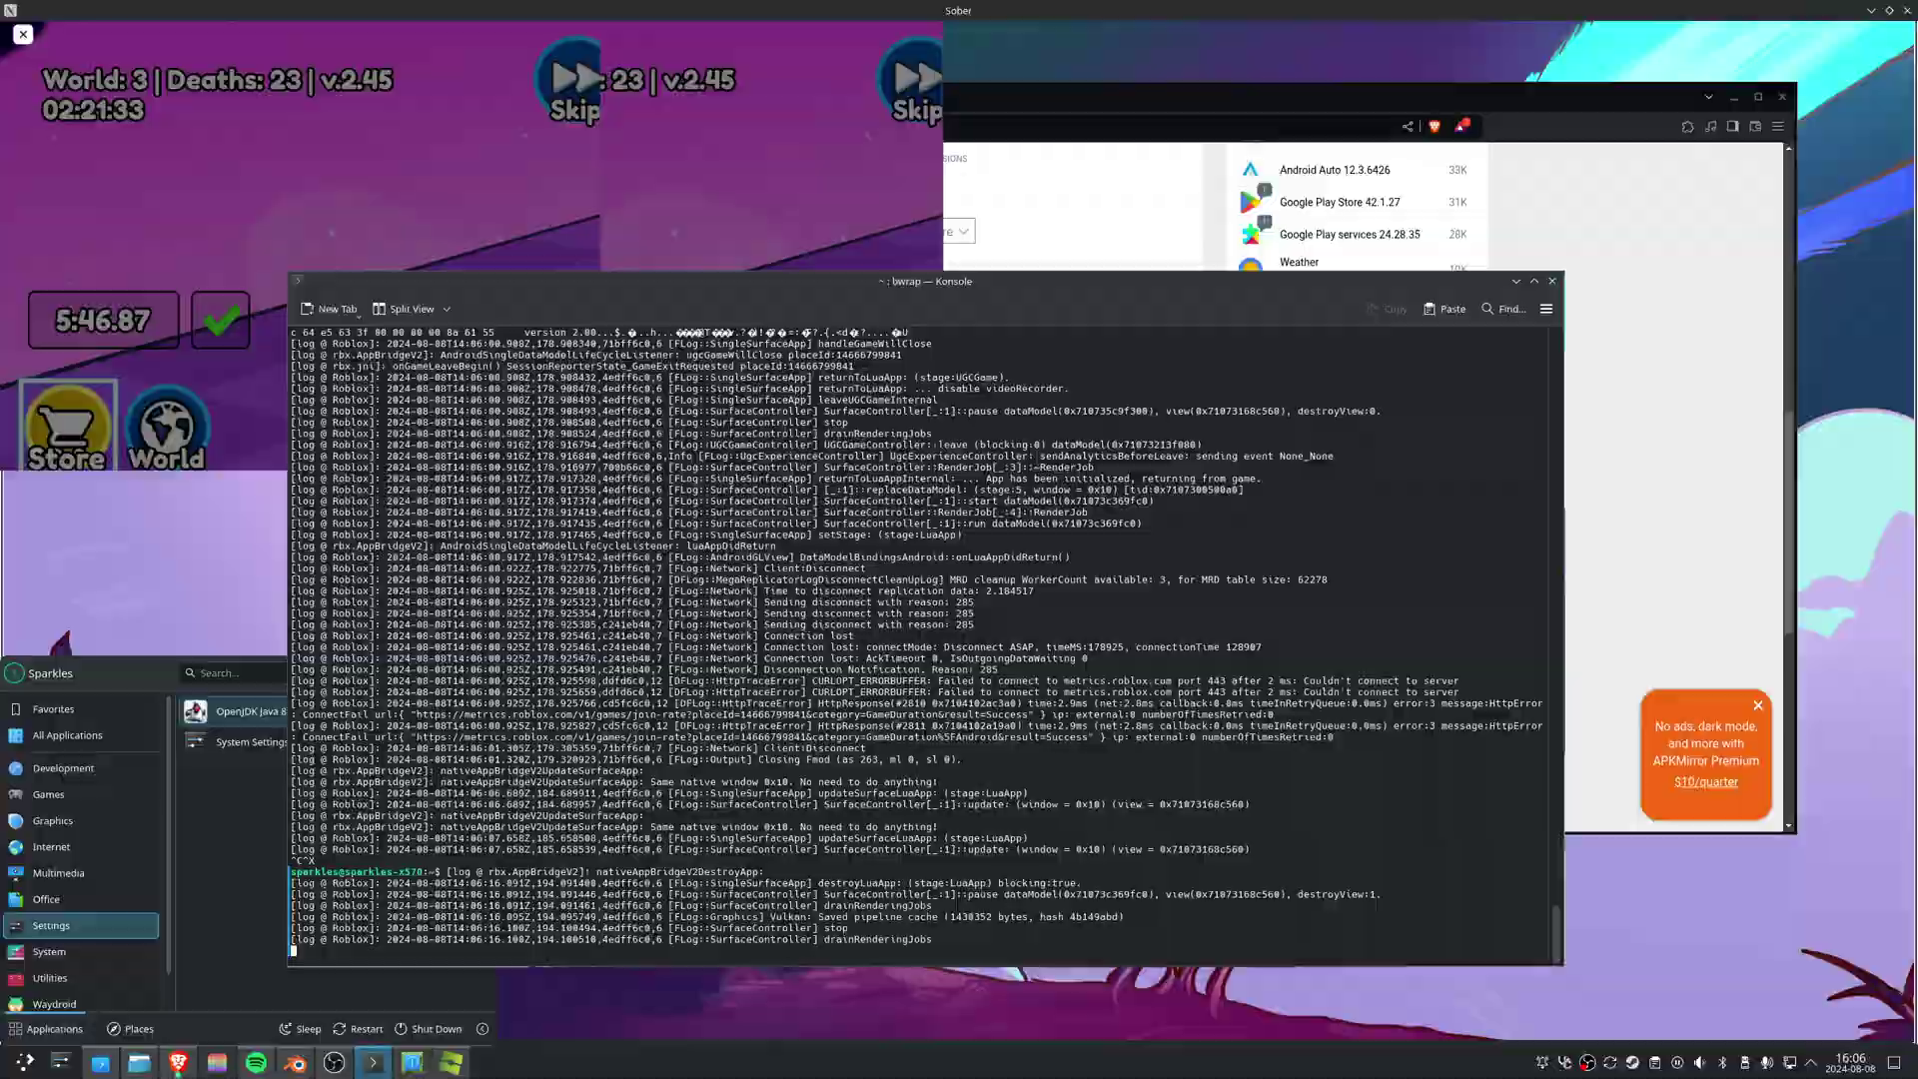
{"action": "left_click", "coordinate": [1264, 828]}
{"action": "key", "text": "ctrl+c"}
{"action": "key", "text": "ctrl+x"}
{"action": "key", "text": "Return"}
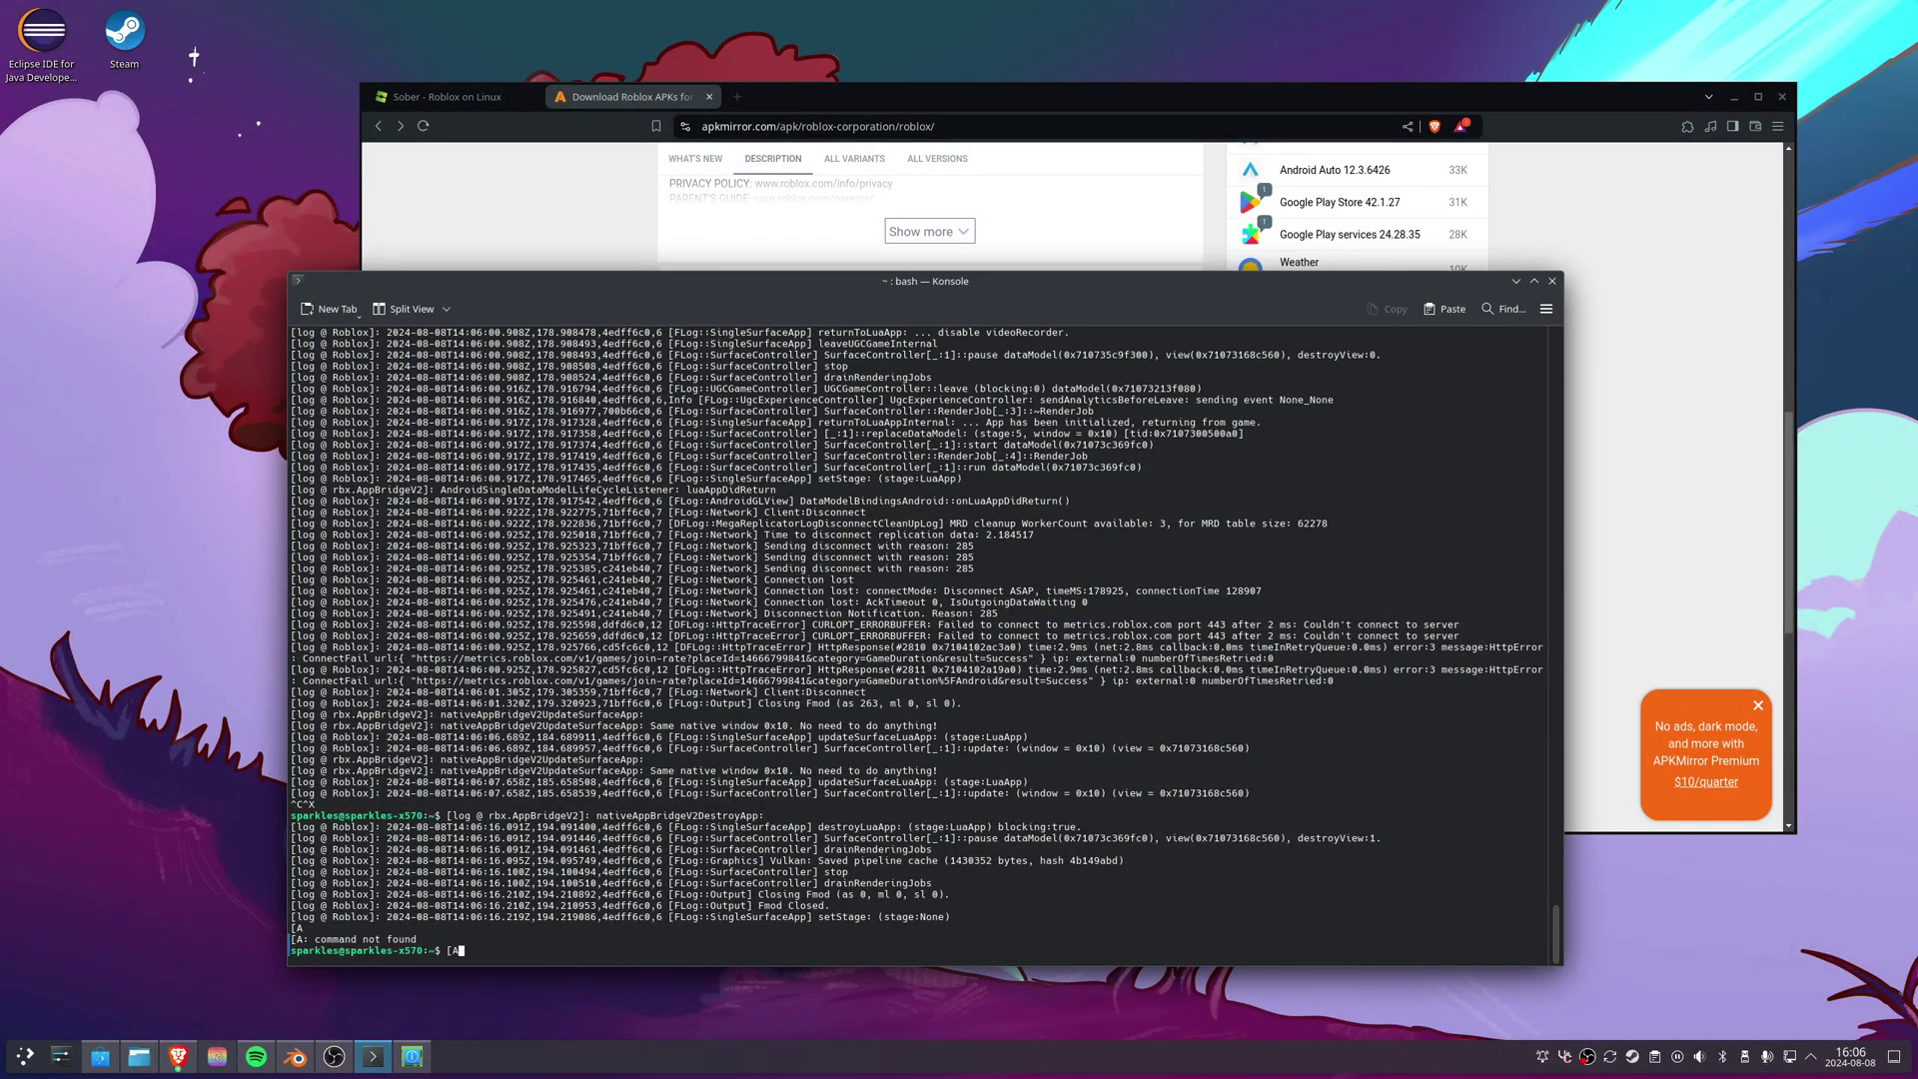
- Relaunch Sober by rerunning its earlier launch command from the terminal history
{"action": "key", "text": "Up"}
{"action": "key", "text": "Up"}
{"action": "key", "text": "Down"}
{"action": "key", "text": "Return"}
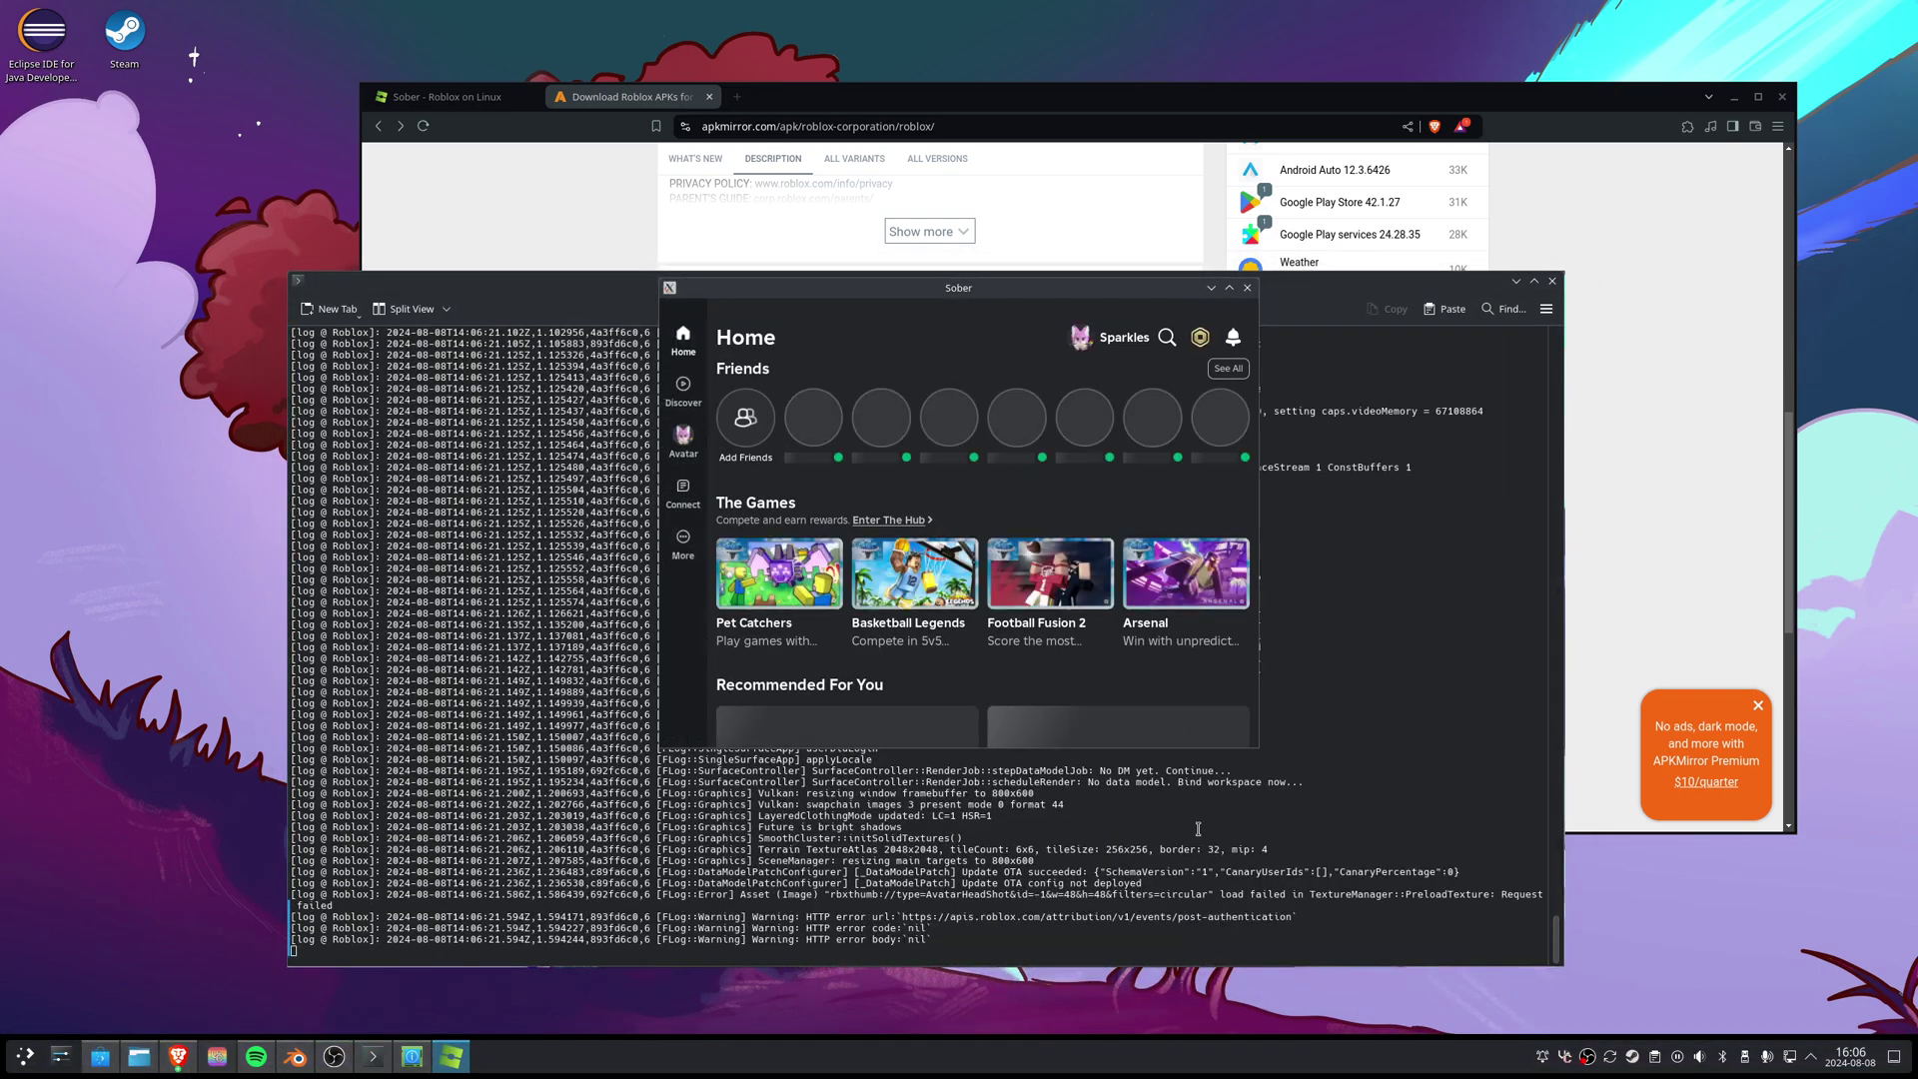